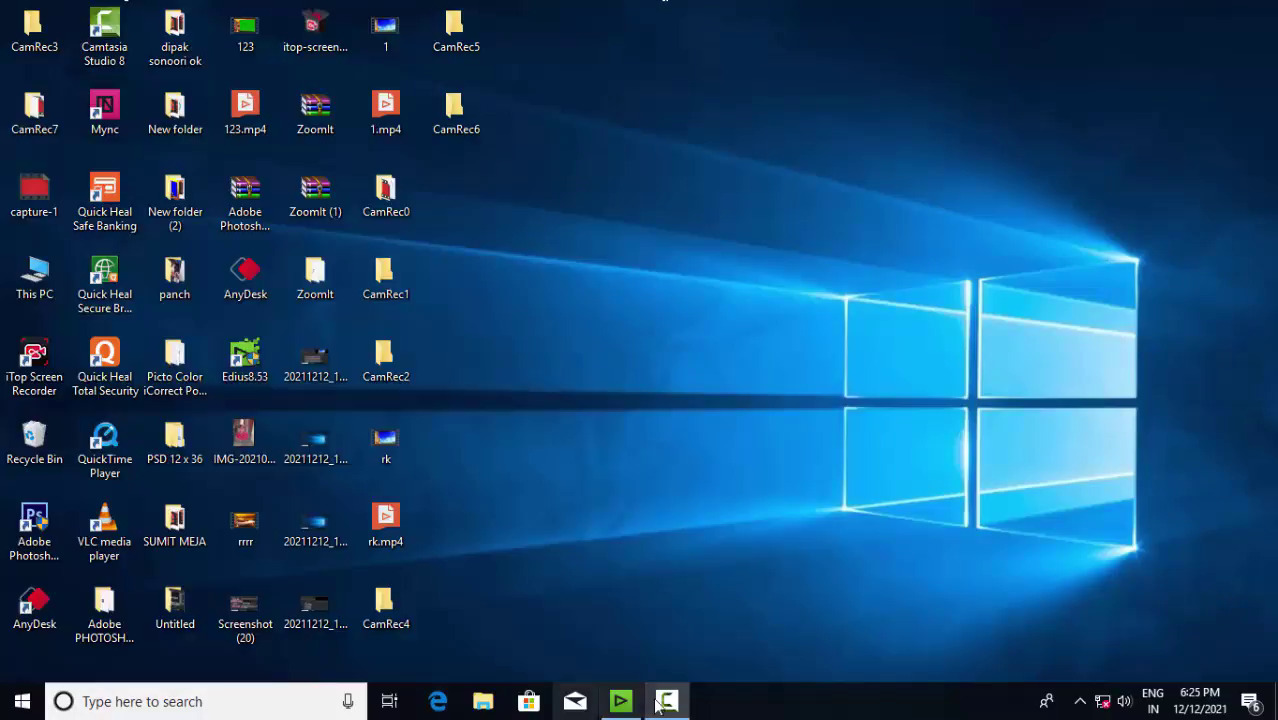
Switch to EDIUS and review the finished Ganesh title composition in Sequence1 by playing and scrubbing through it
click(622, 702)
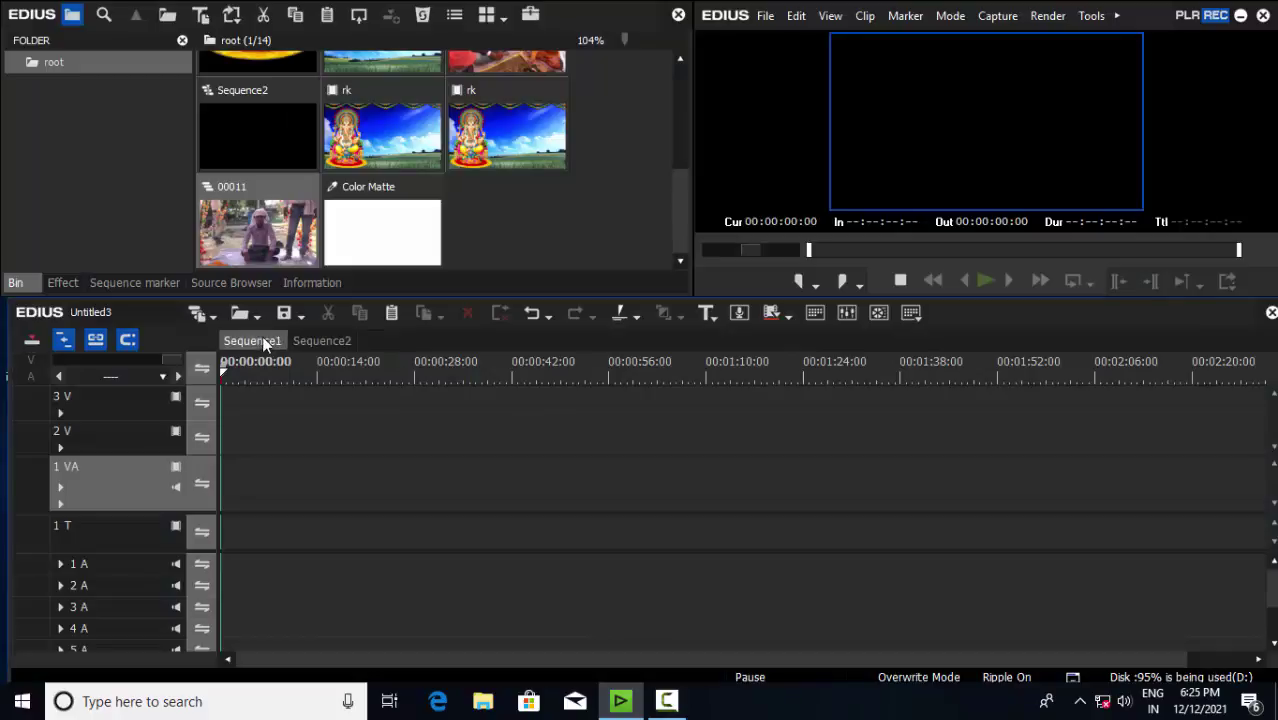
click(262, 338)
click(342, 371)
click(287, 371)
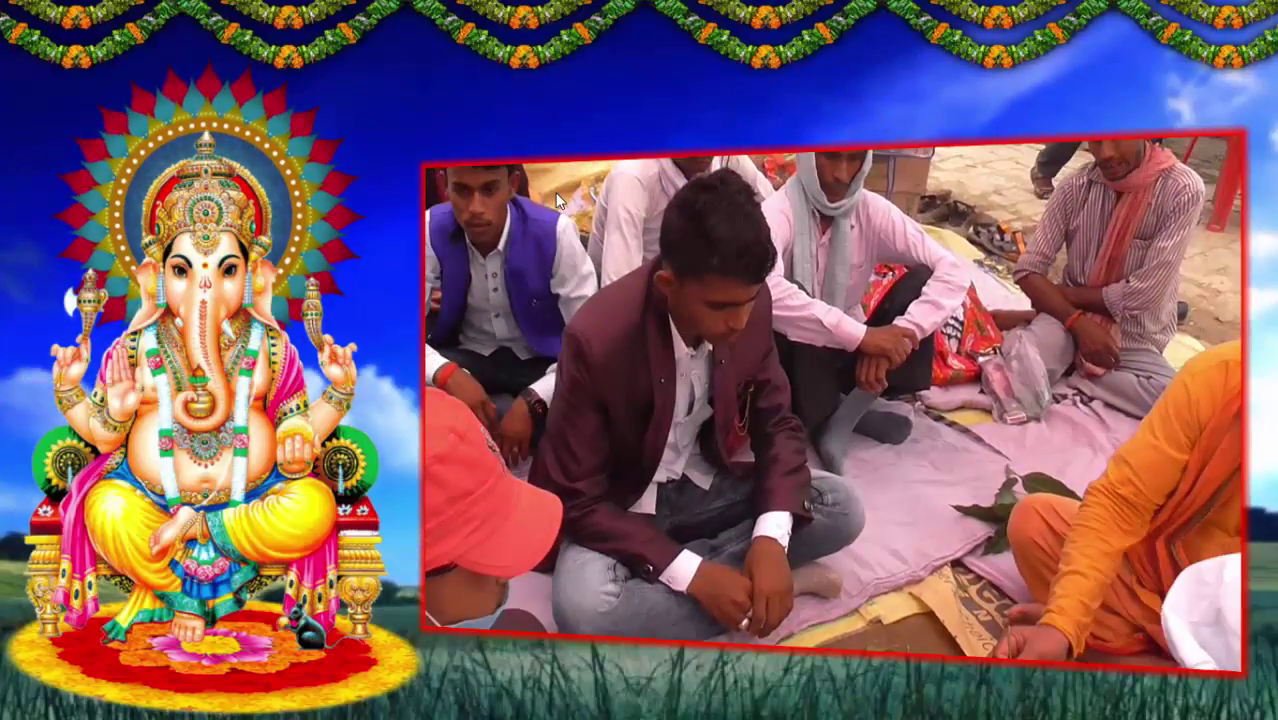
key(Escape)
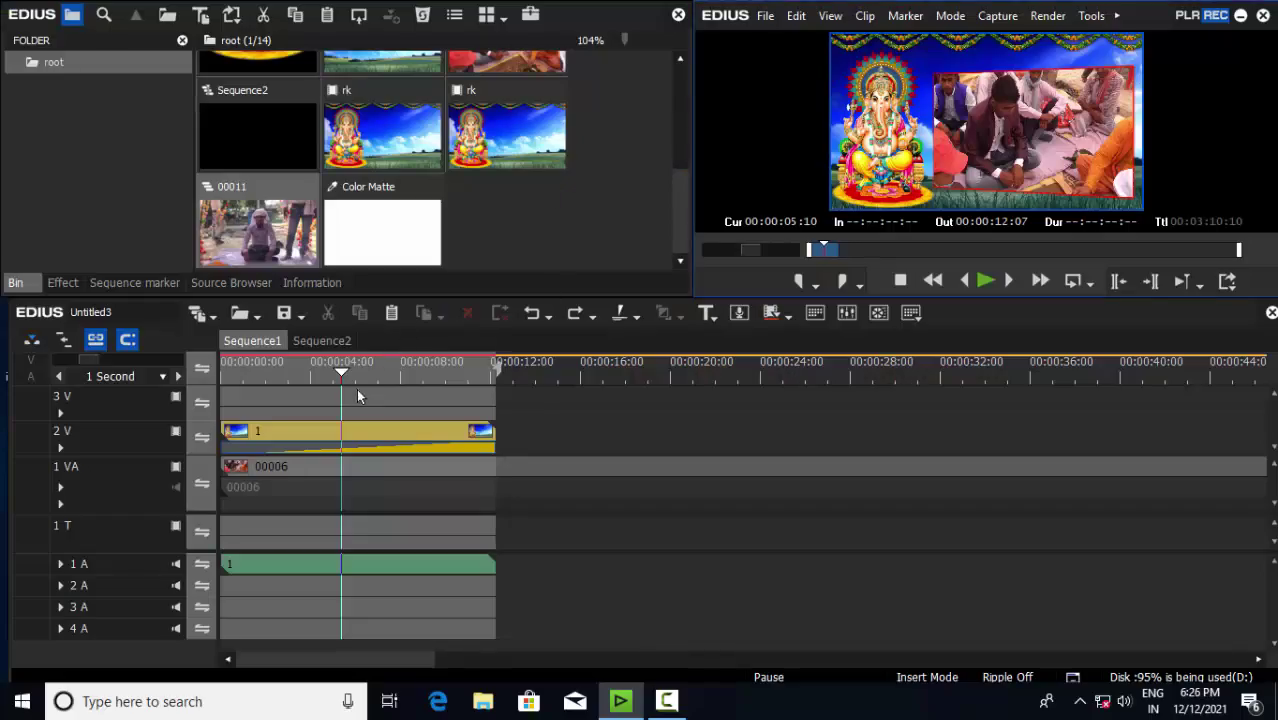
drag(337, 367, 455, 373)
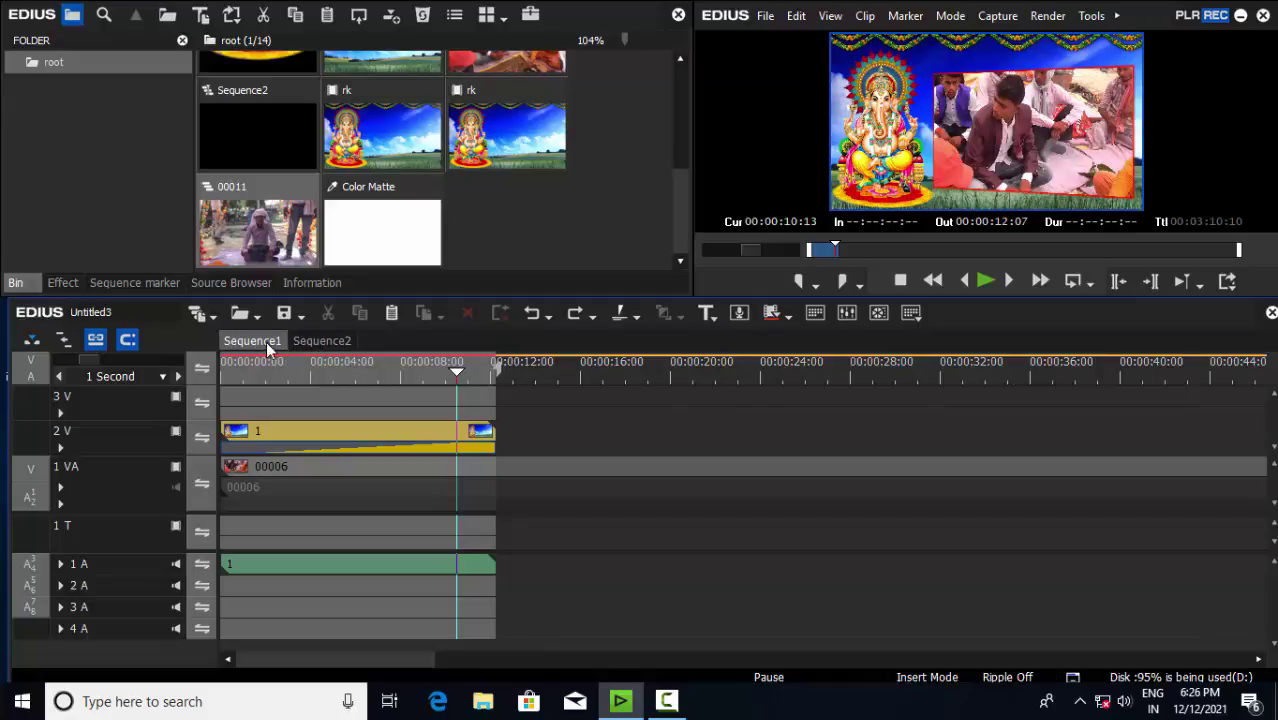
drag(349, 370, 393, 375)
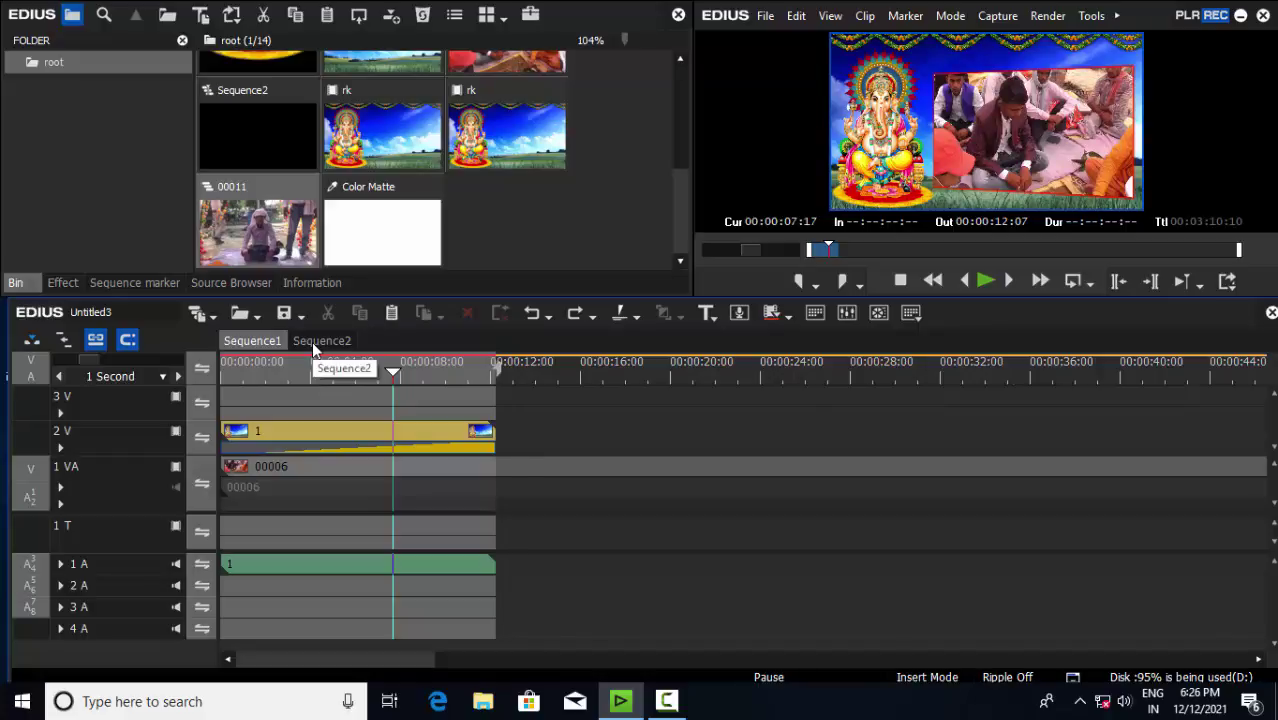
In Sequence2, add 3 V tracks above the 2 V track and enlarge the video track area to show them
click(318, 342)
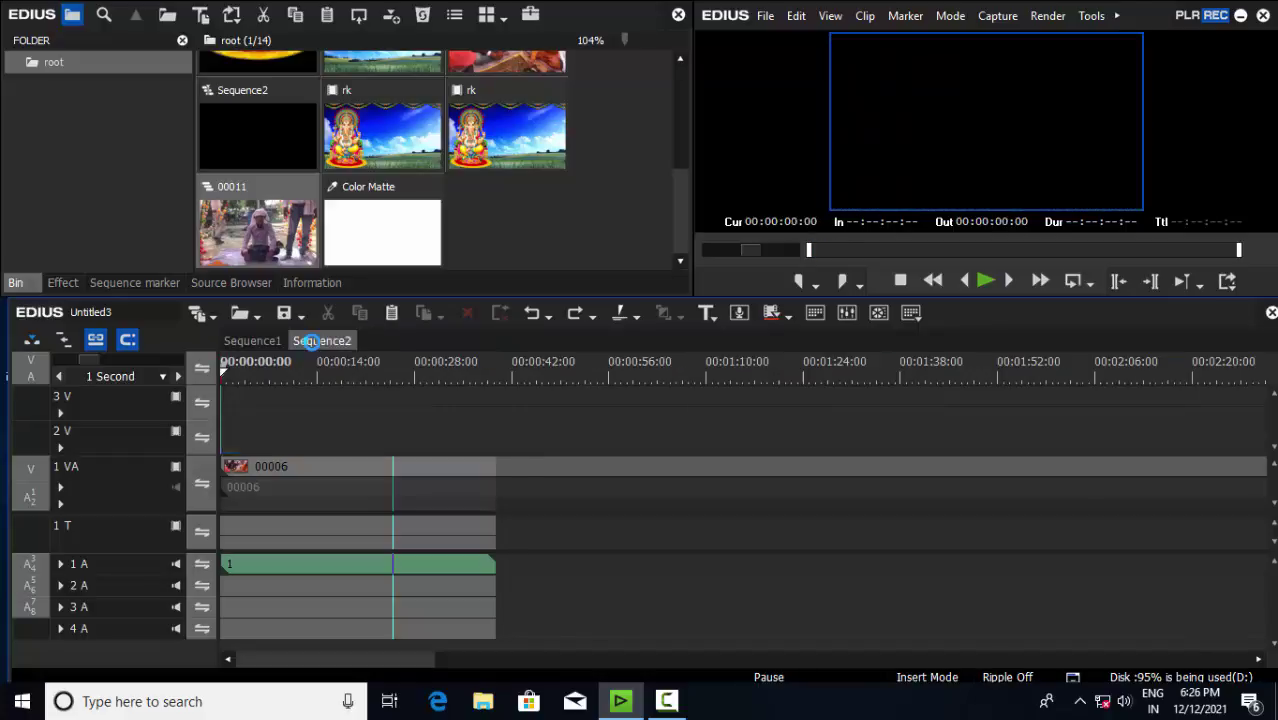
right_click(122, 440)
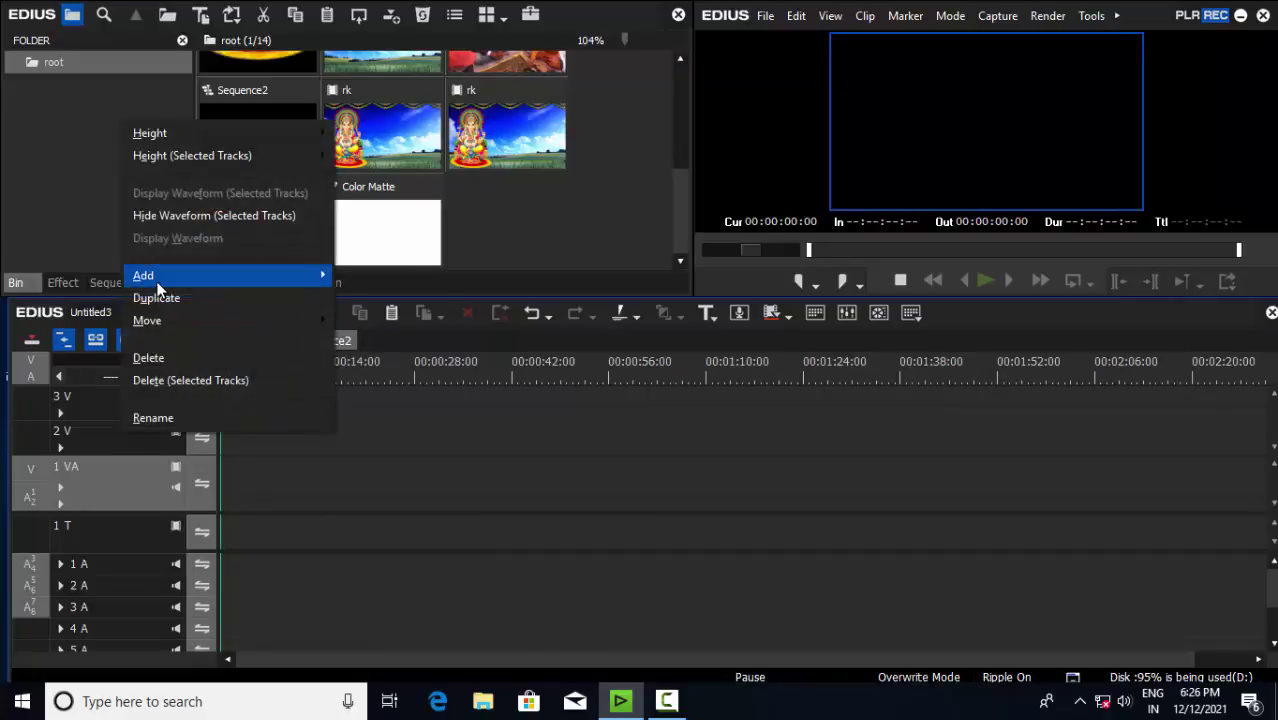
mouse_move(157, 280)
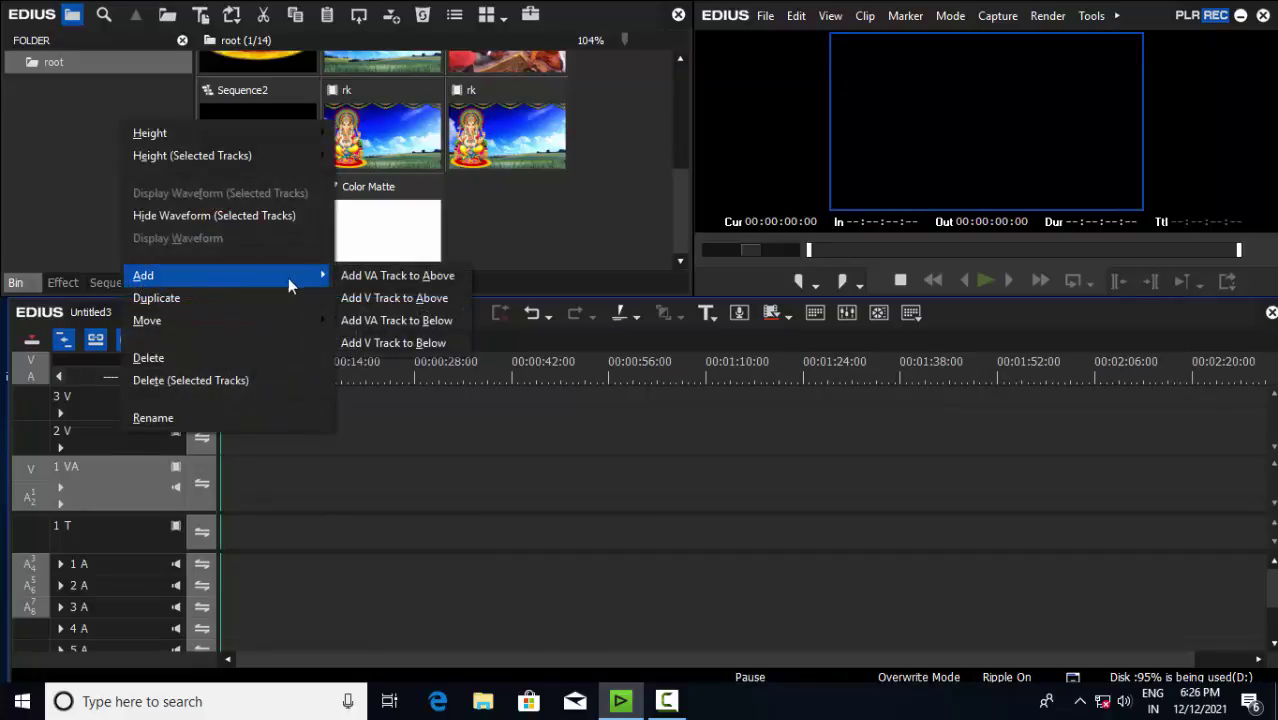
click(414, 298)
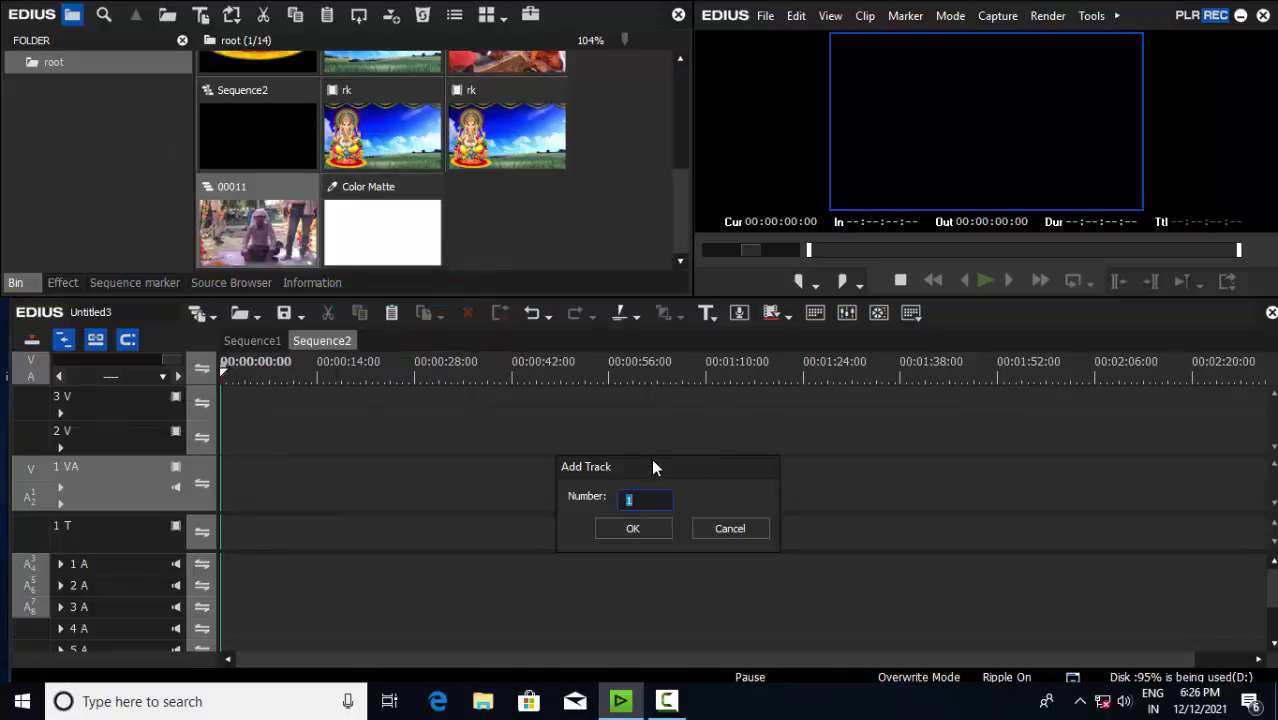
drag(651, 458, 699, 388)
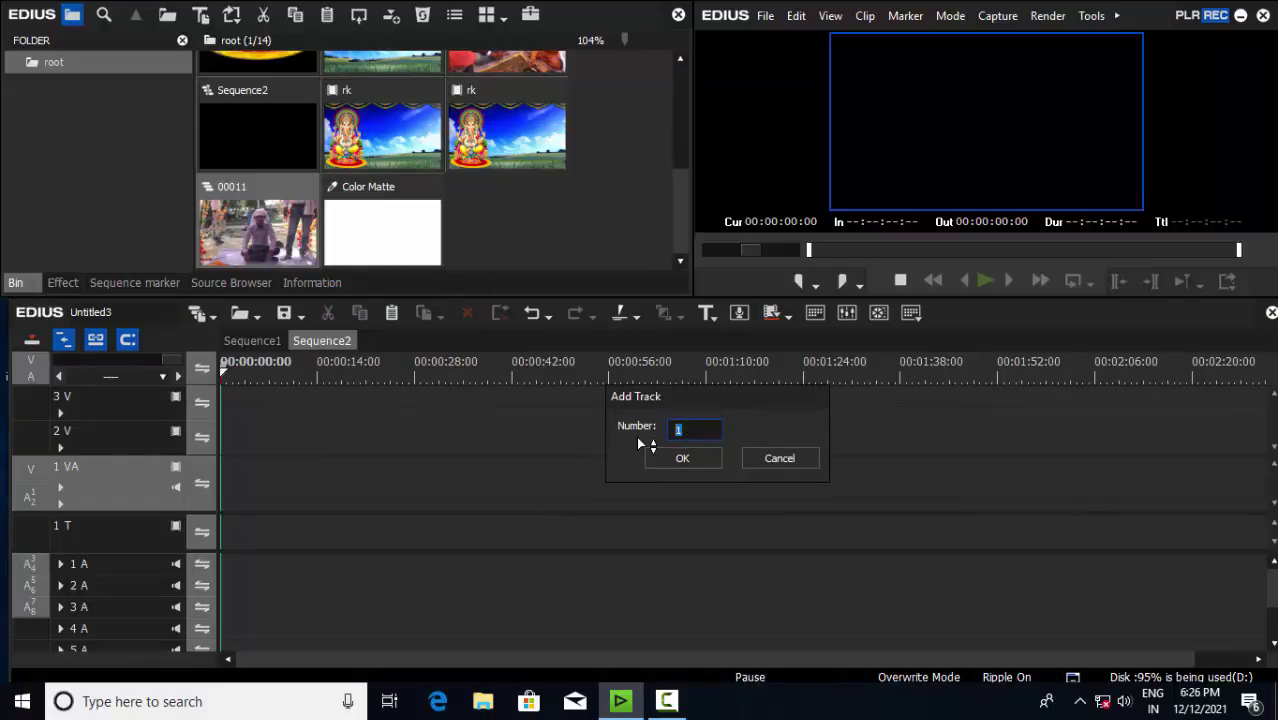
text(3)
key(Return)
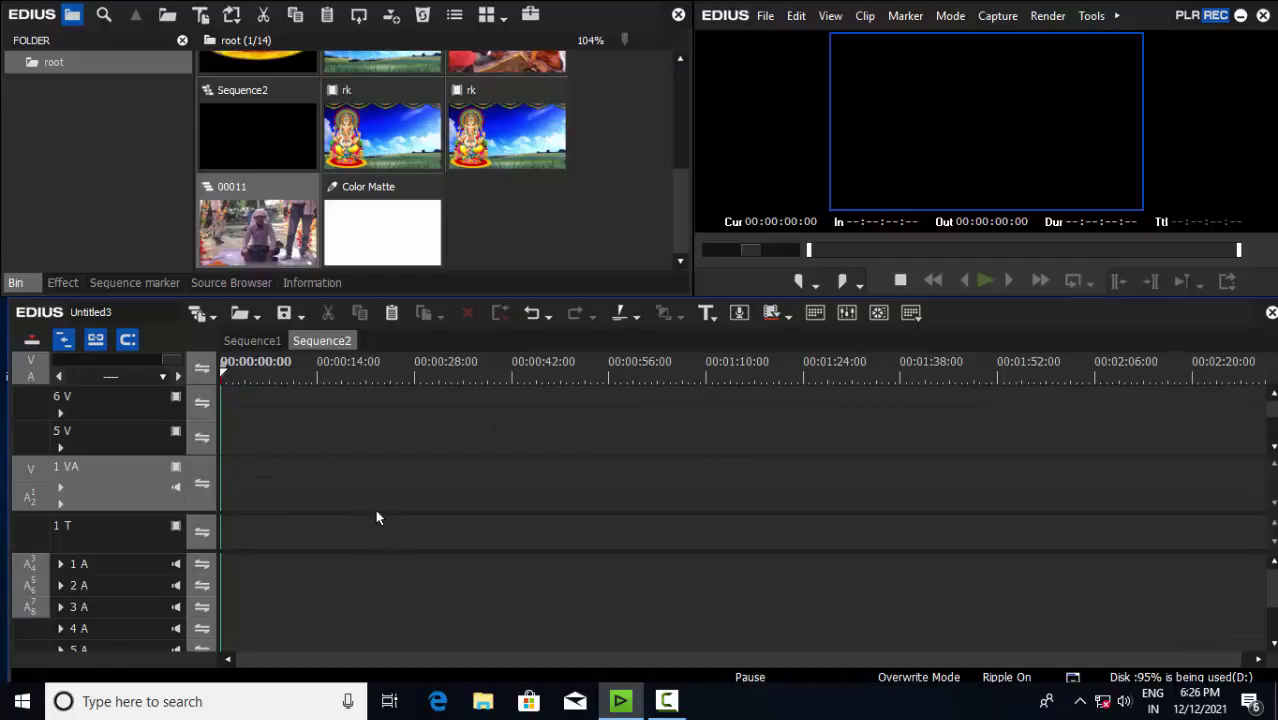
drag(372, 512, 371, 594)
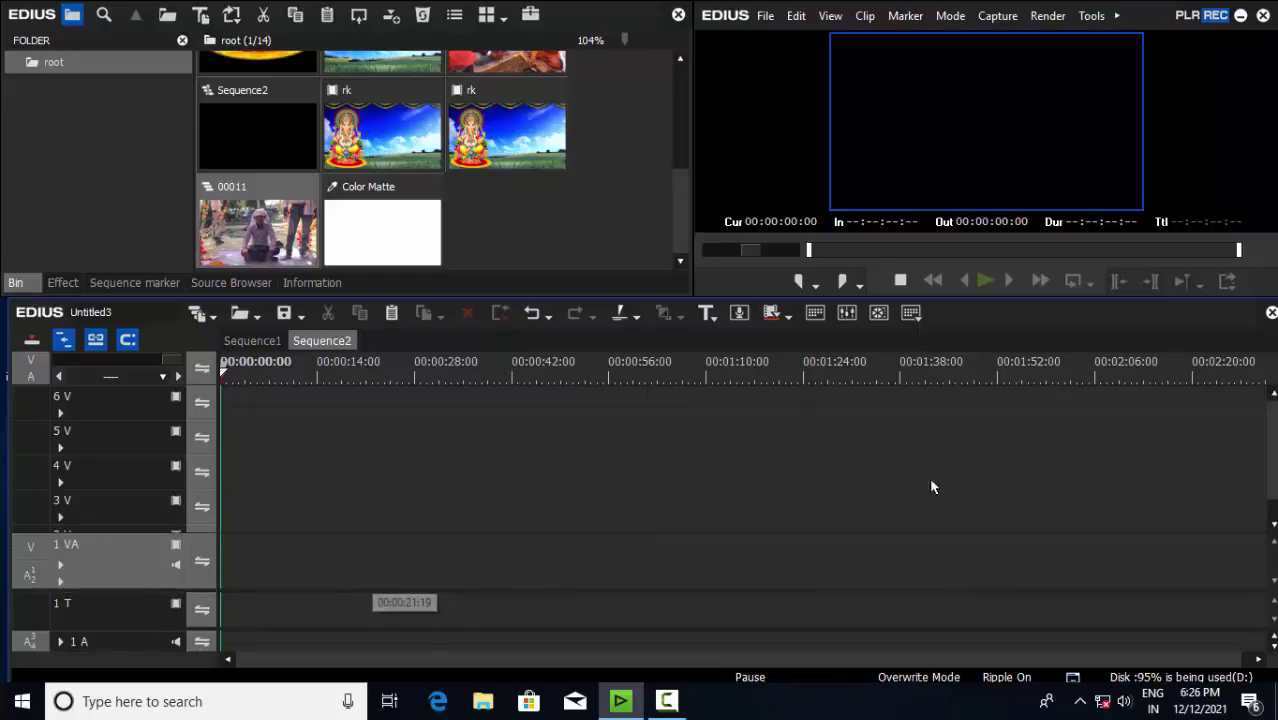
scroll(1274, 508, down, 1)
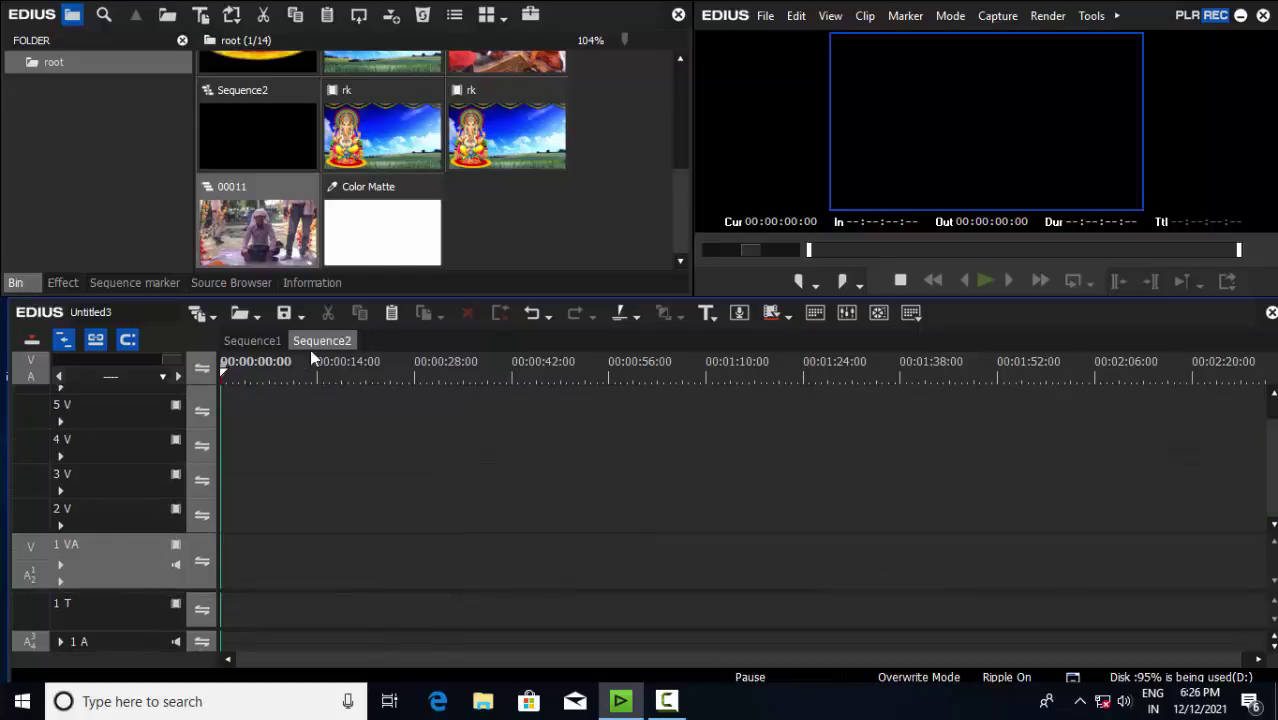
Place the RK SDIGITAL-G (901) sky background clip at the start of track 1 VA and fit the timeline to it
drag(680, 215, 657, 198)
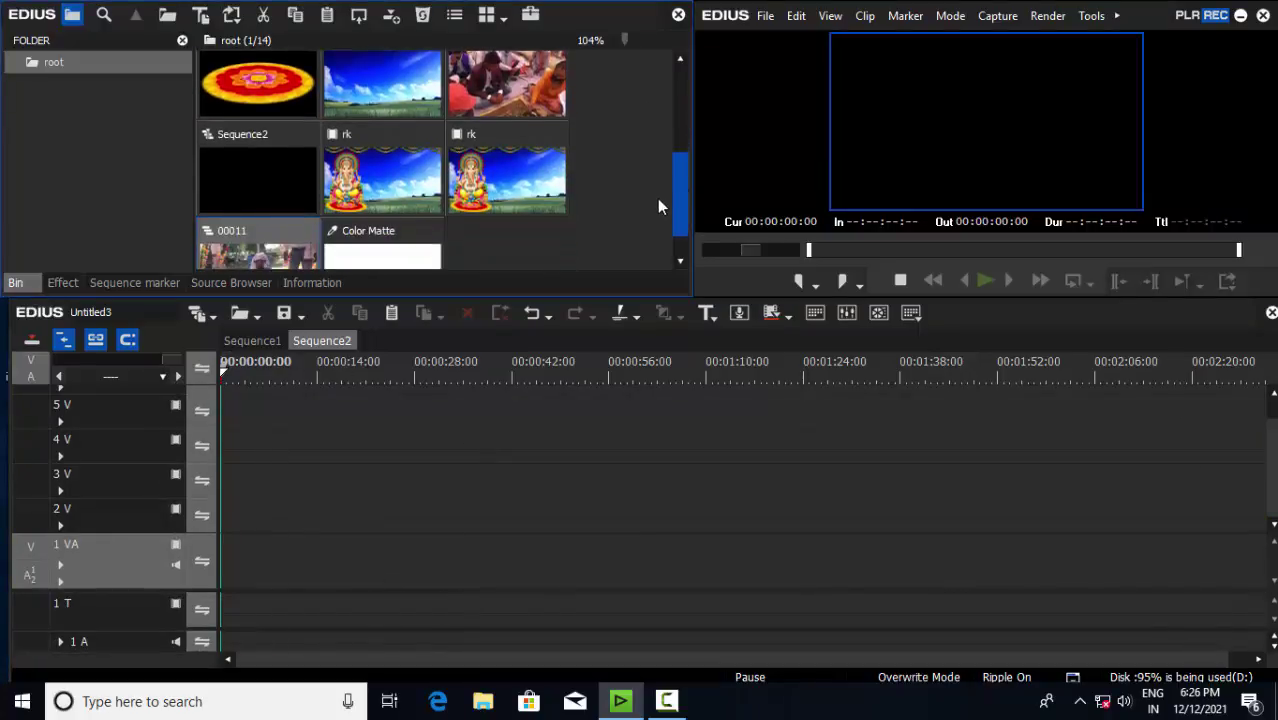
scroll(679, 205, up, 1)
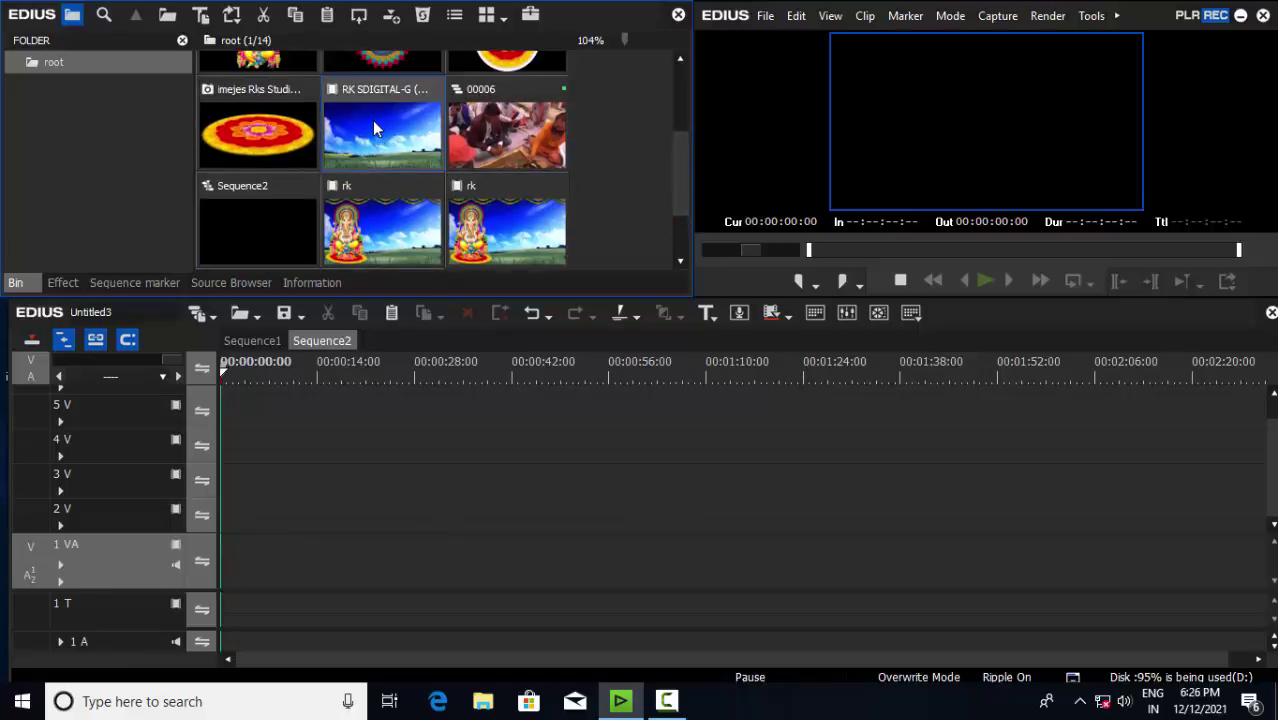
drag(372, 128, 212, 560)
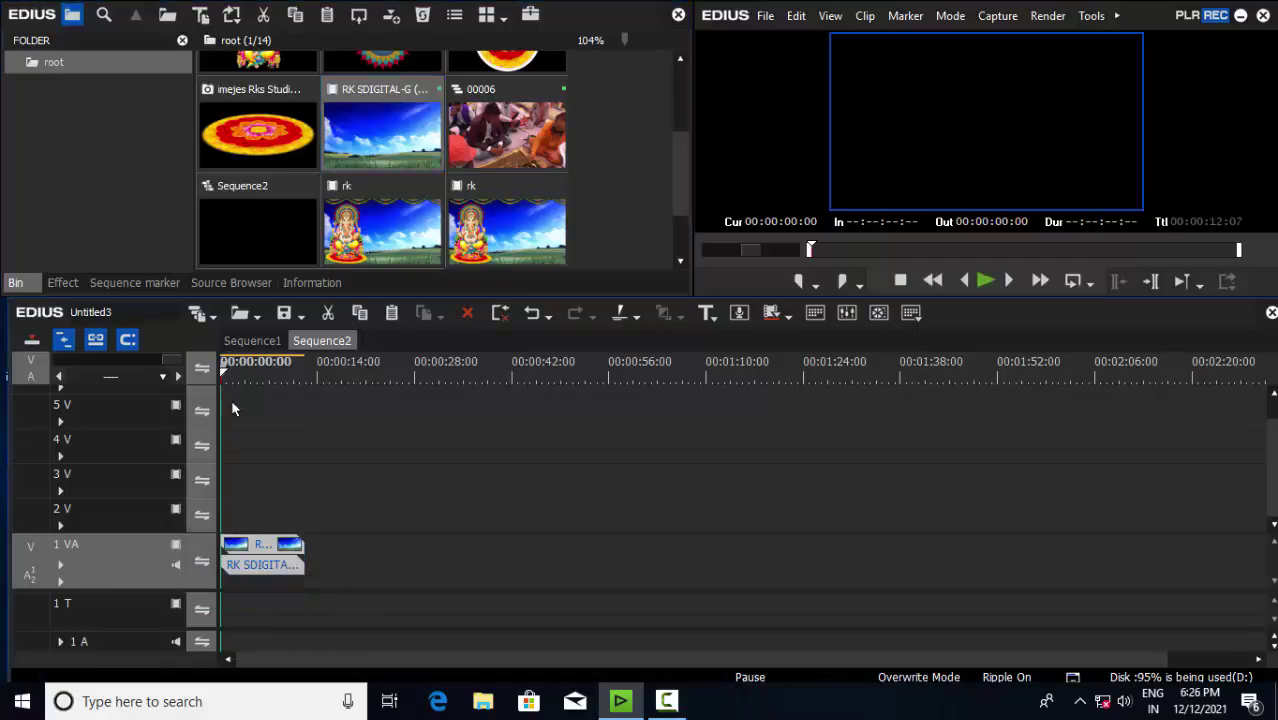
mouse_move(236, 372)
mouse_down()
mouse_move(219, 375)
mouse_move(268, 392)
mouse_move(222, 384)
mouse_move(237, 388)
mouse_up()
key(ctrl+0)
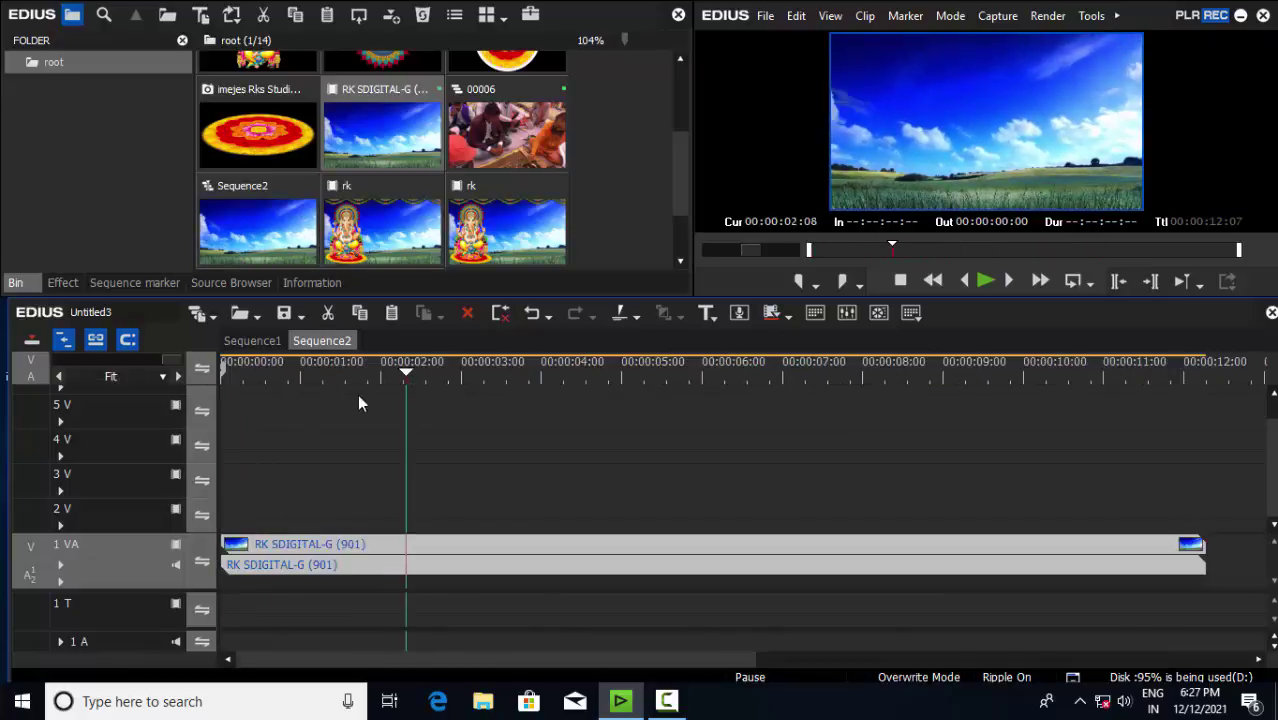
drag(531, 375, 182, 378)
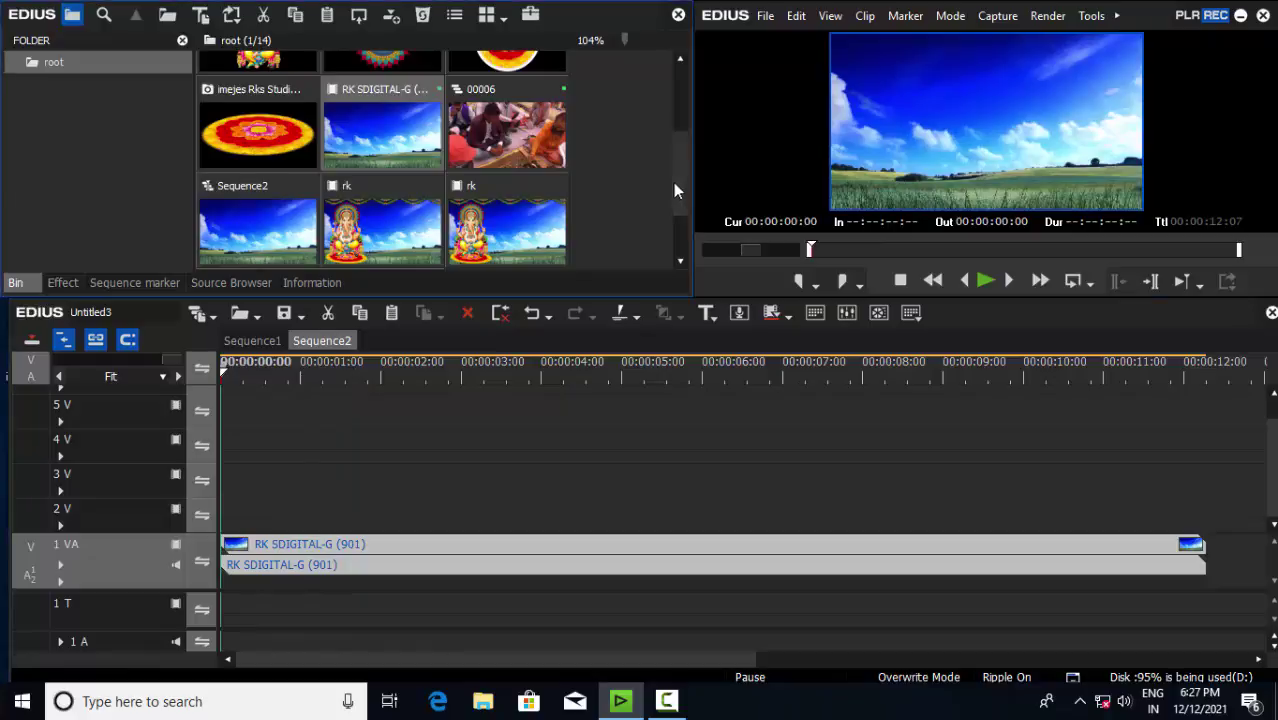
Place the oval flower rangoli image on track 2 V at the start and extend it to the background clip's end
scroll(476, 203, up, 1)
click(247, 210)
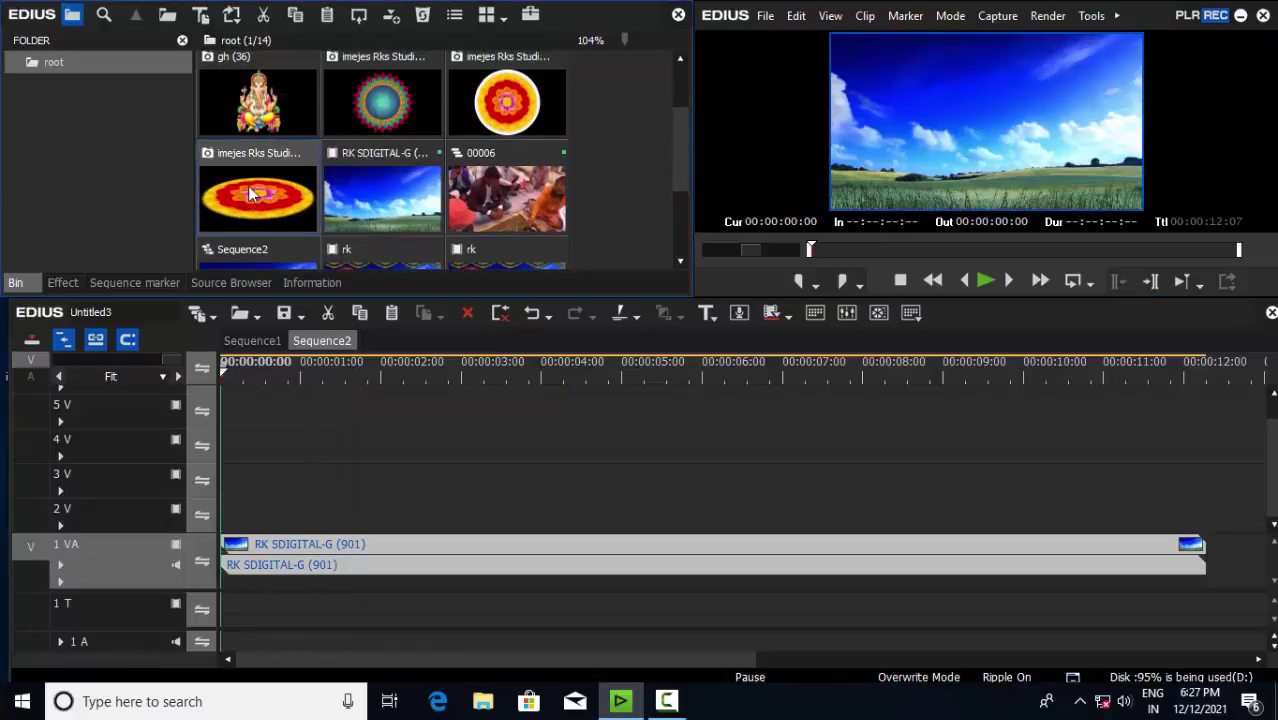
drag(255, 192, 228, 522)
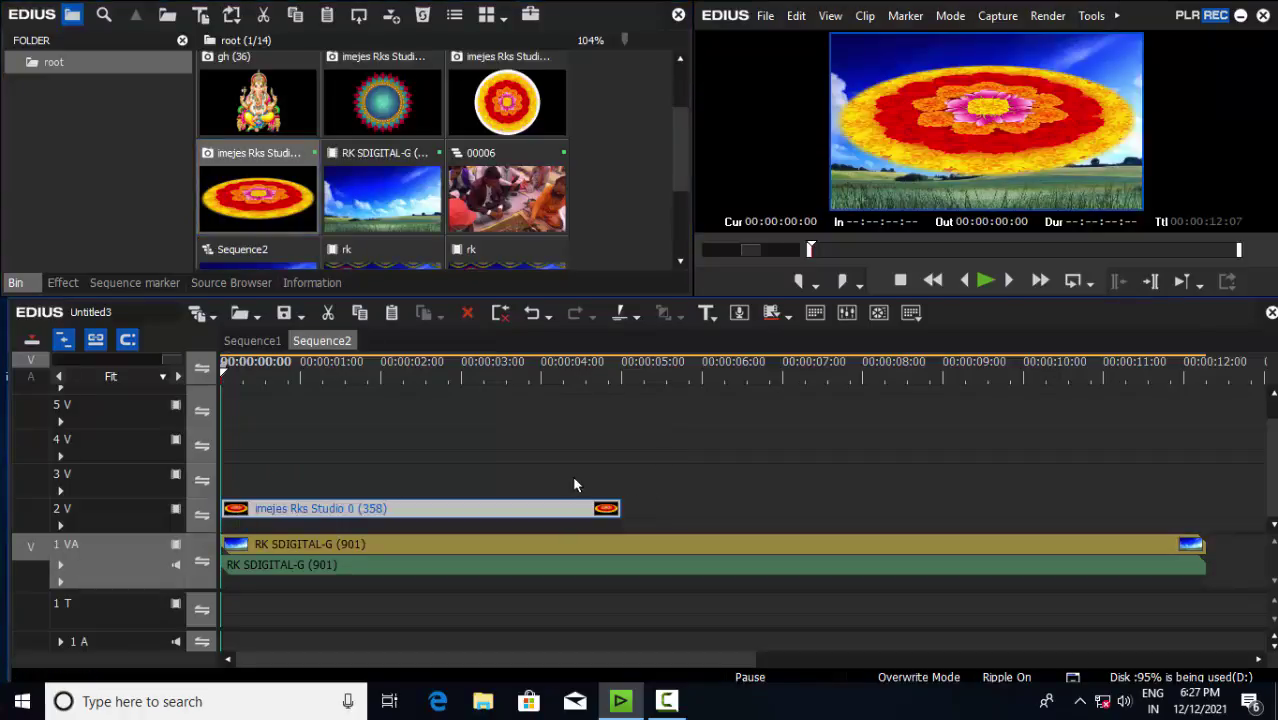
drag(619, 514, 1203, 538)
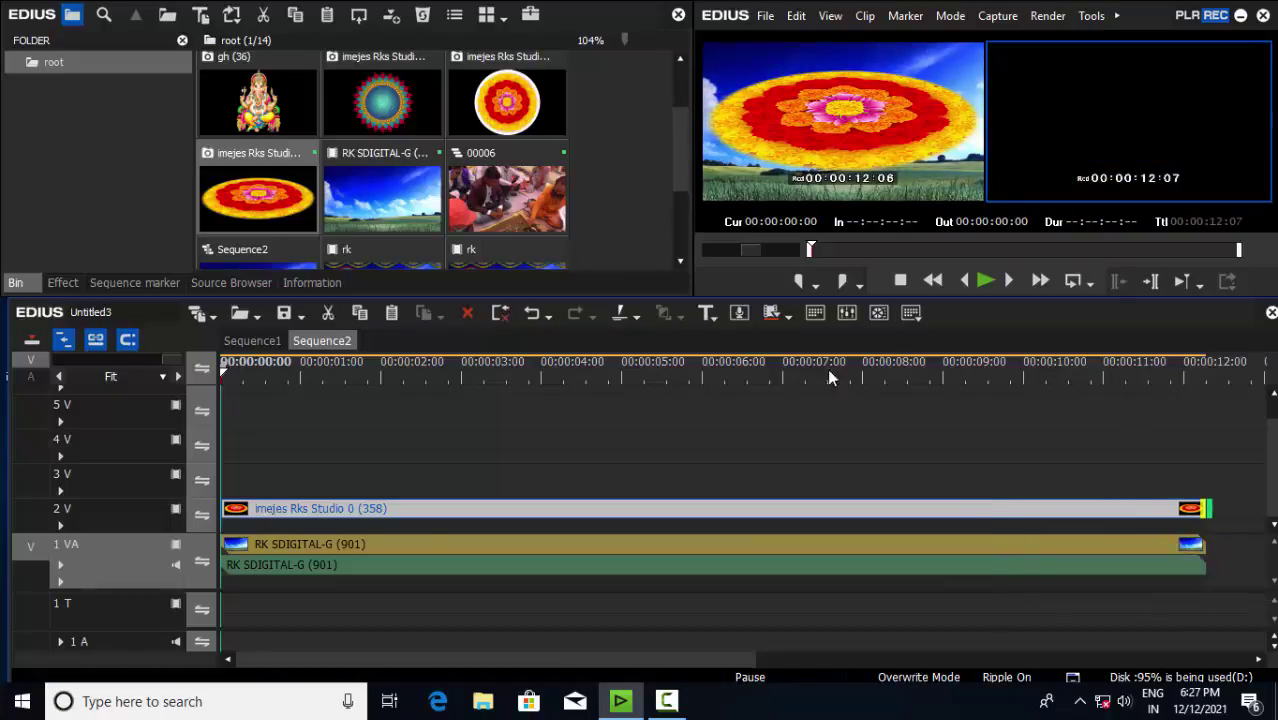
drag(587, 370, 222, 372)
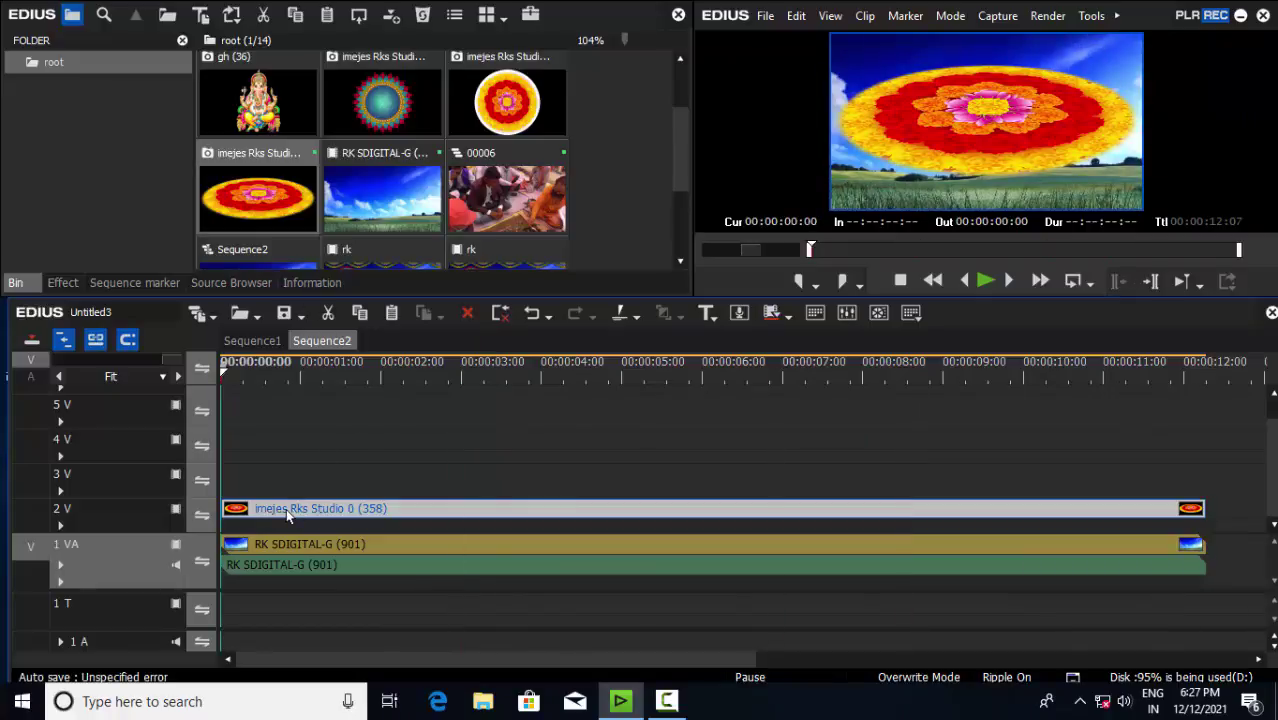
In the Layouter for the rangoli clip, shrink the image to about 92.60 % stretch and move it to the frame's lower-left corner
click(301, 284)
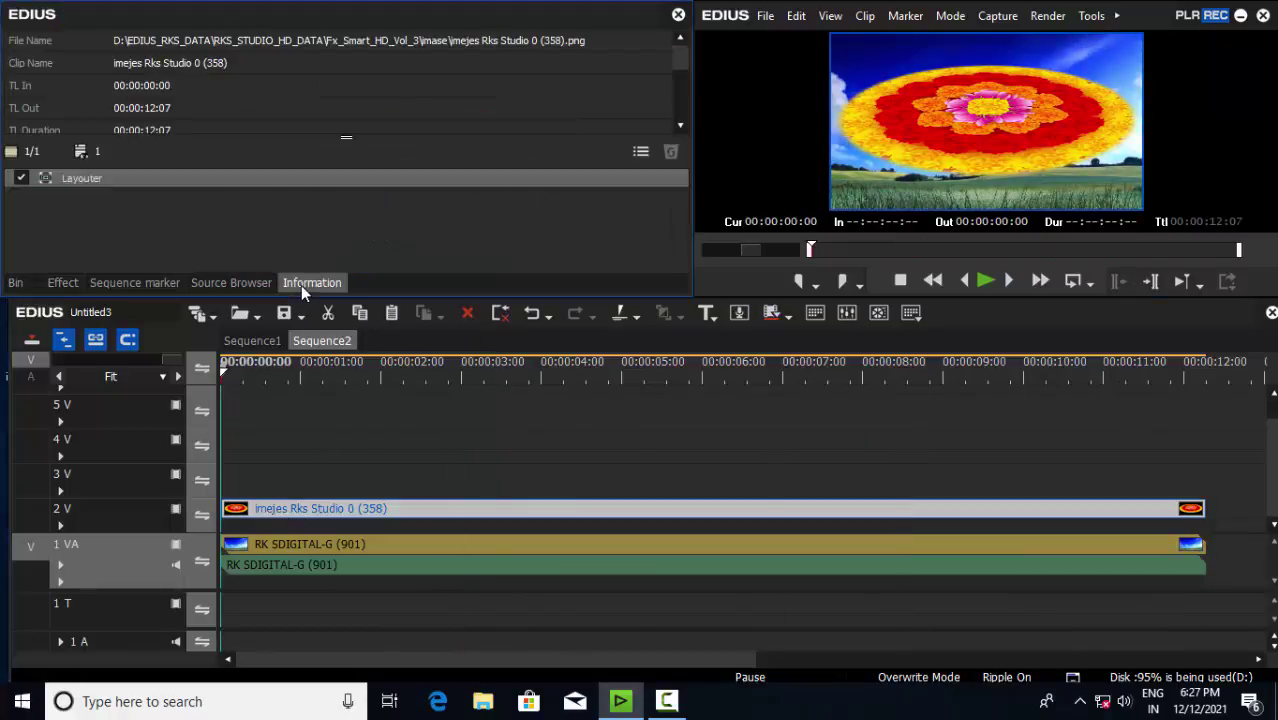
double_click(79, 178)
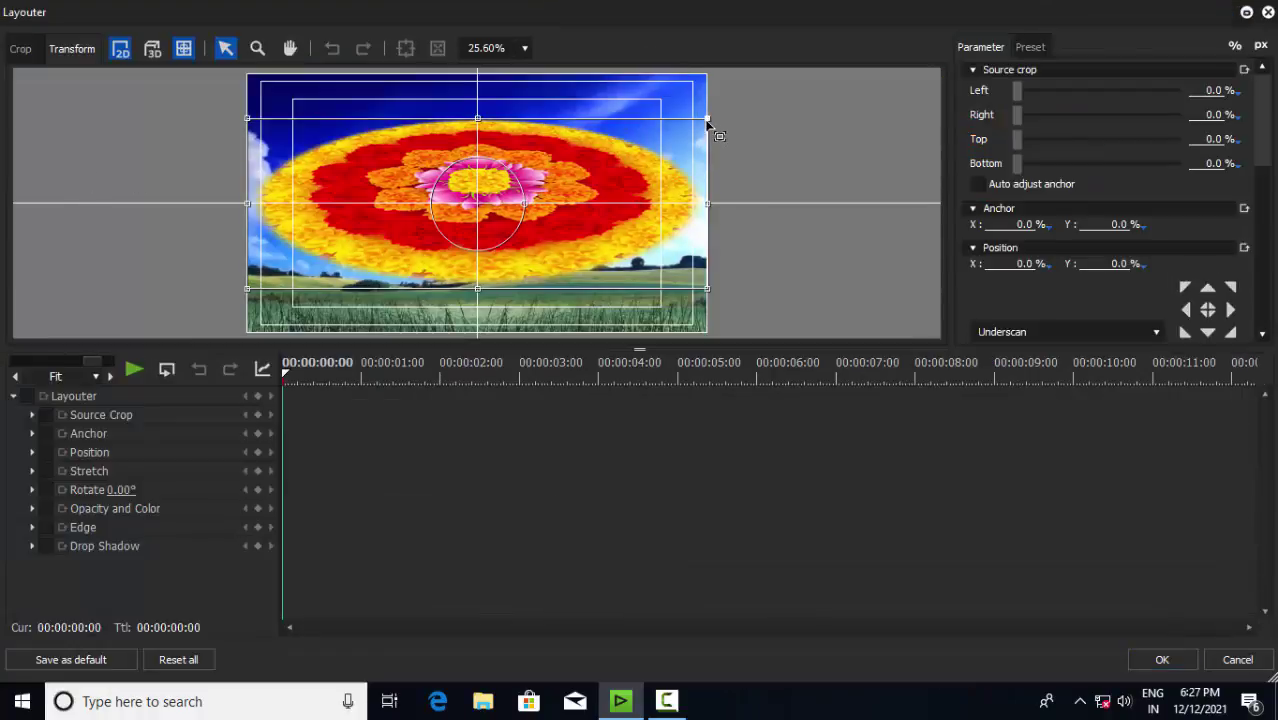
drag(707, 118, 614, 153)
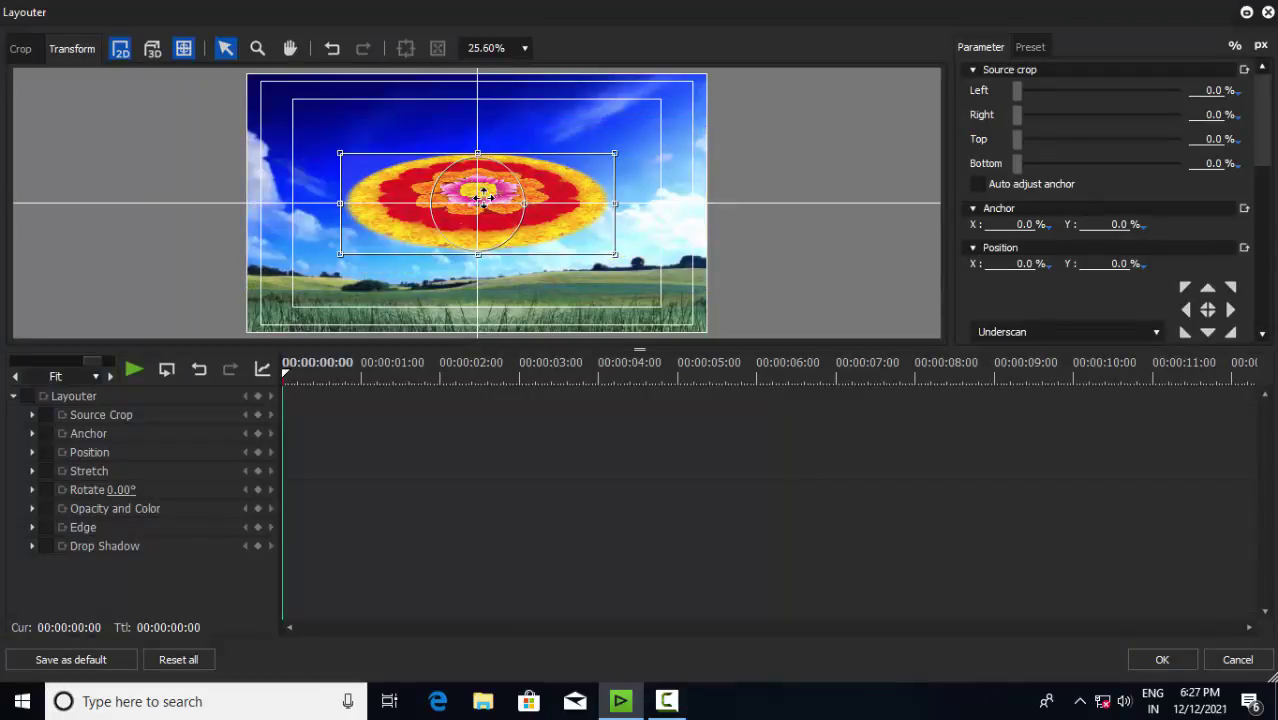
drag(484, 199, 395, 291)
Turn off Preserve frame aspect, narrow the rangoli's X stretch to about 58.30 % and reposition it at about X -29.90 %, Y 31.80 %
drag(1262, 130, 1260, 193)
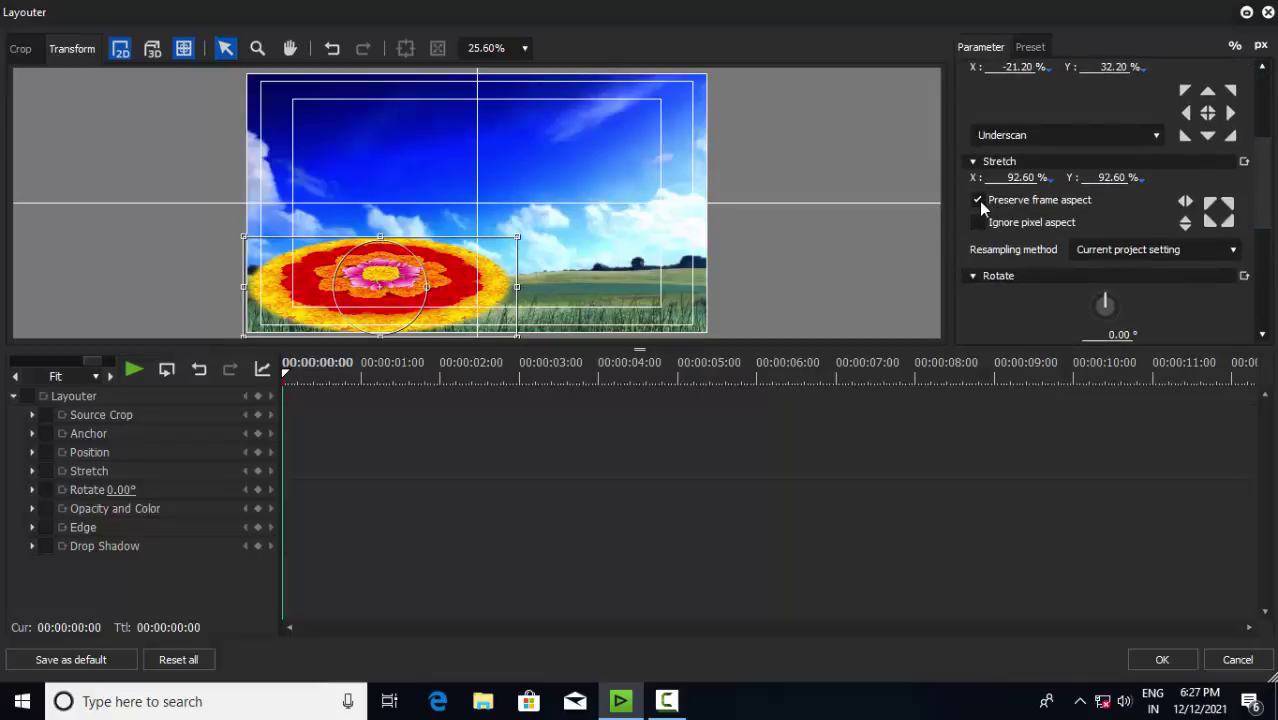
click(978, 201)
drag(516, 287, 368, 292)
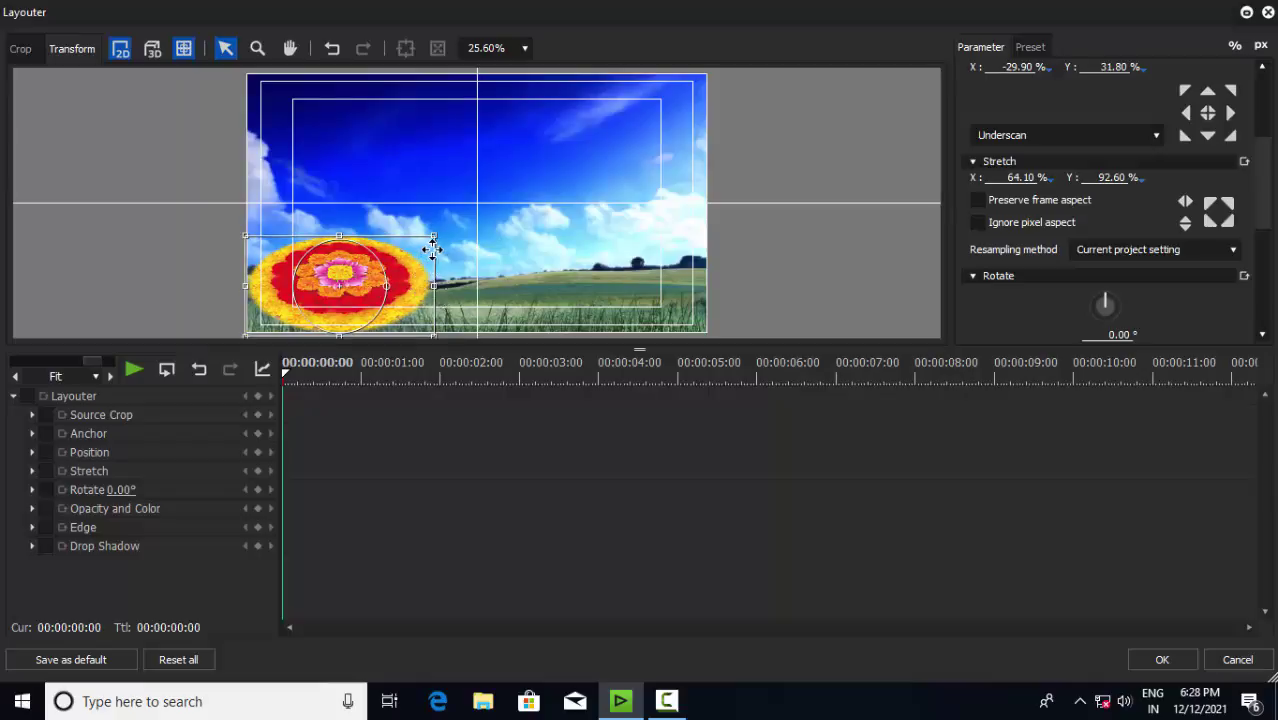
drag(433, 287, 366, 292)
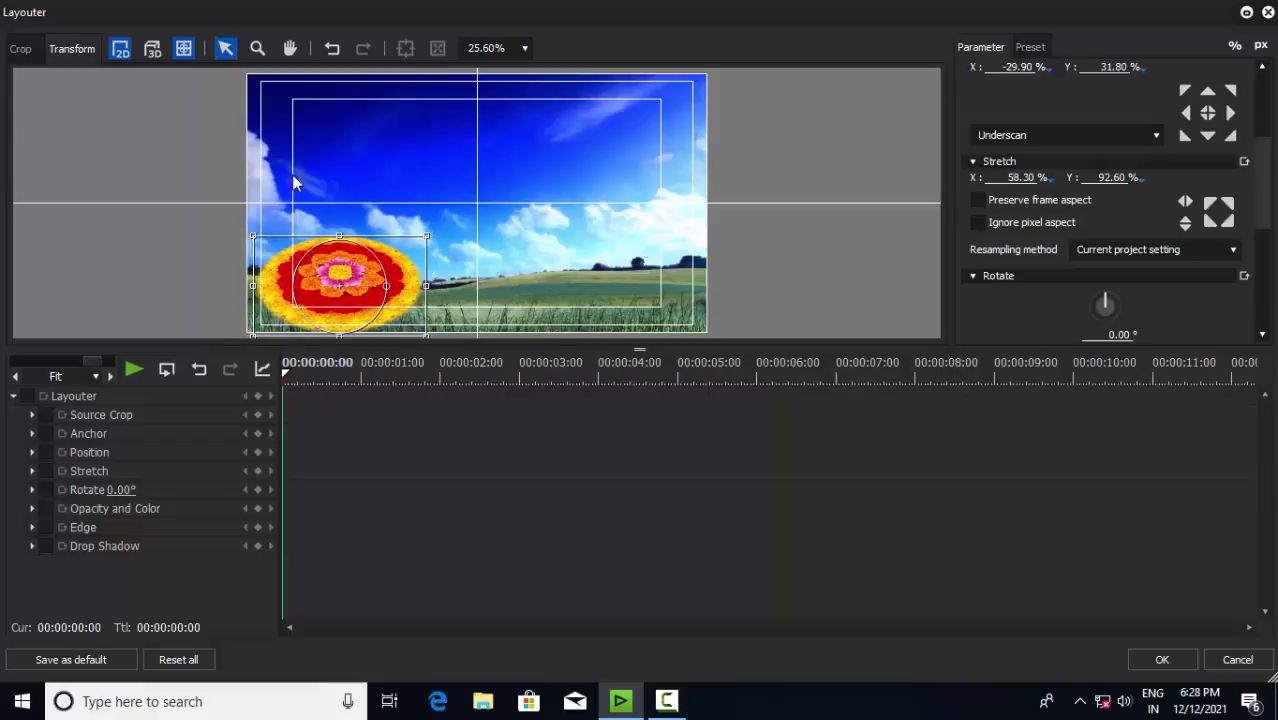
Enable 3D mode, rotate the rangoli 50° about X so it lies flat, and move it down to the frame's lower edge
click(151, 52)
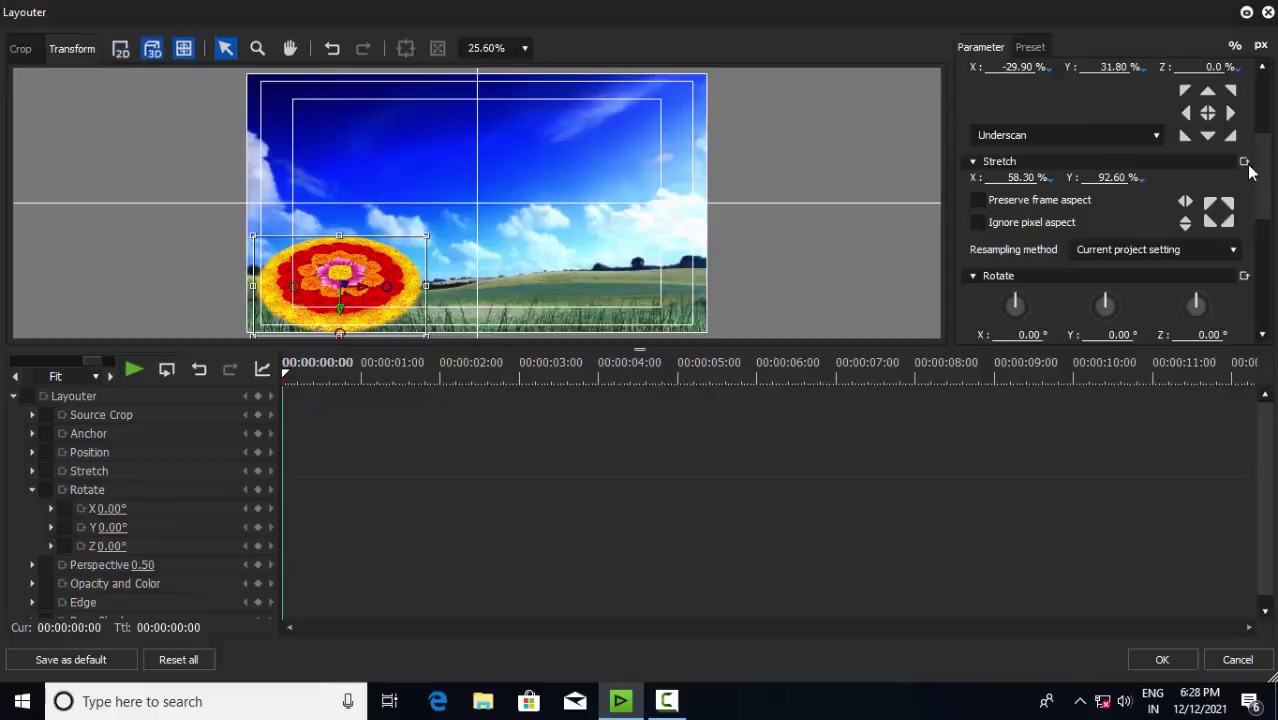
drag(1258, 163, 1260, 205)
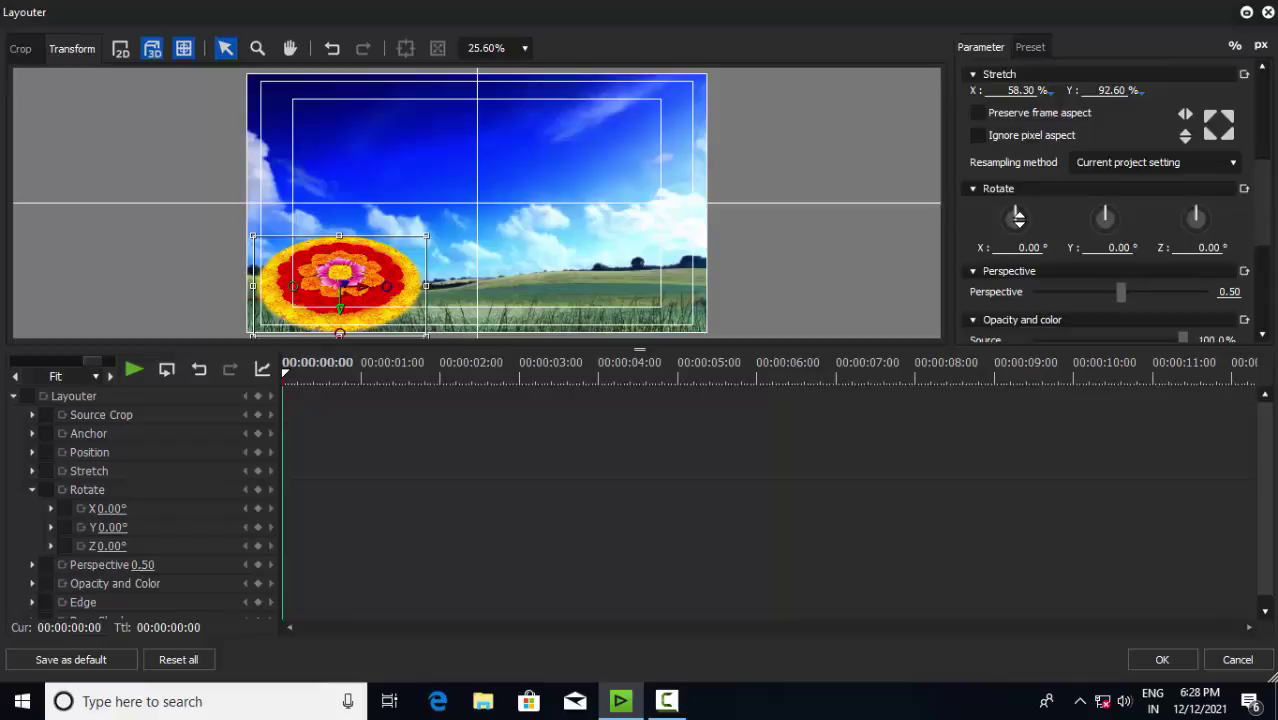
scroll(1017, 218, down, 1)
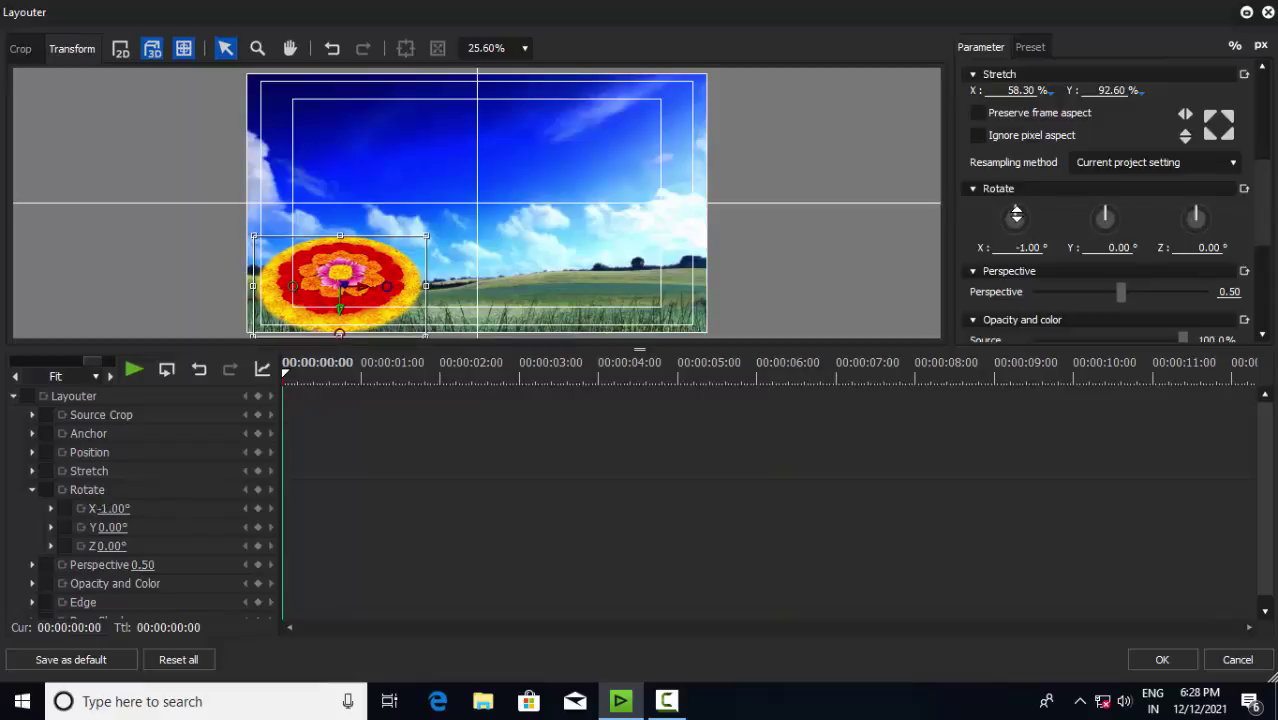
drag(1016, 213, 1016, 203)
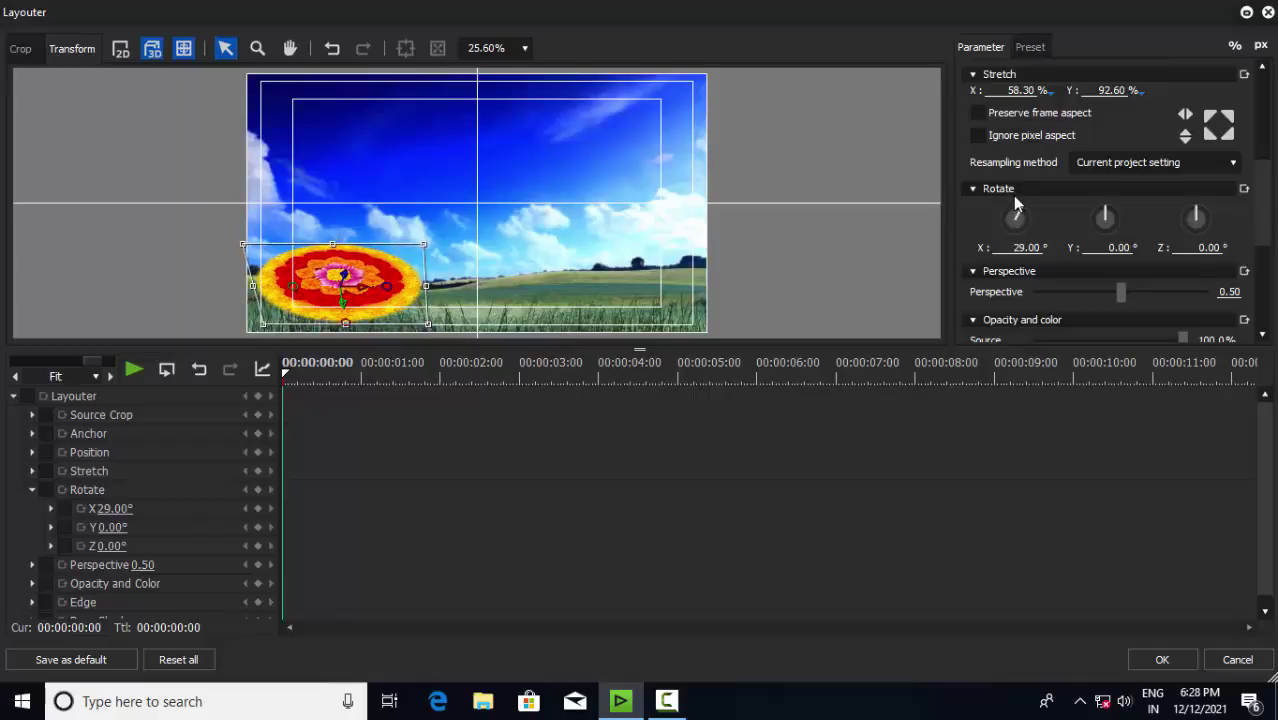
scroll(1016, 203, up, 3)
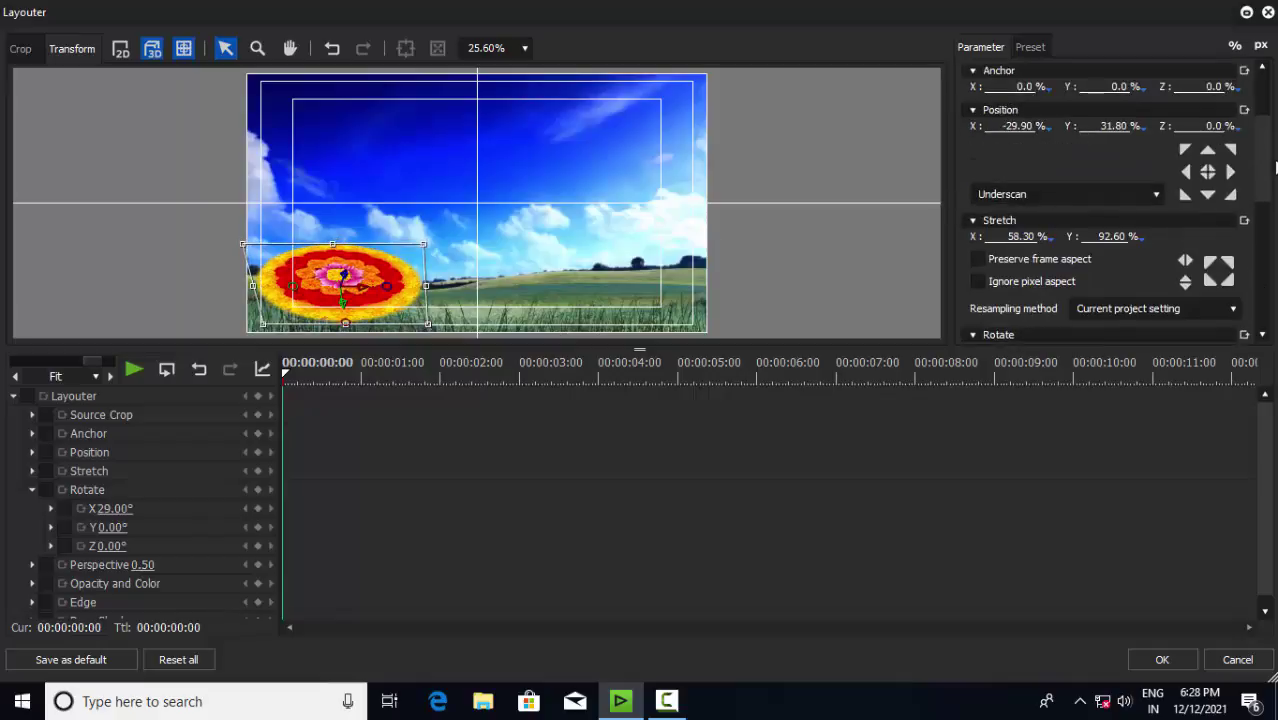
drag(1264, 172, 1262, 203)
drag(1013, 272, 1012, 265)
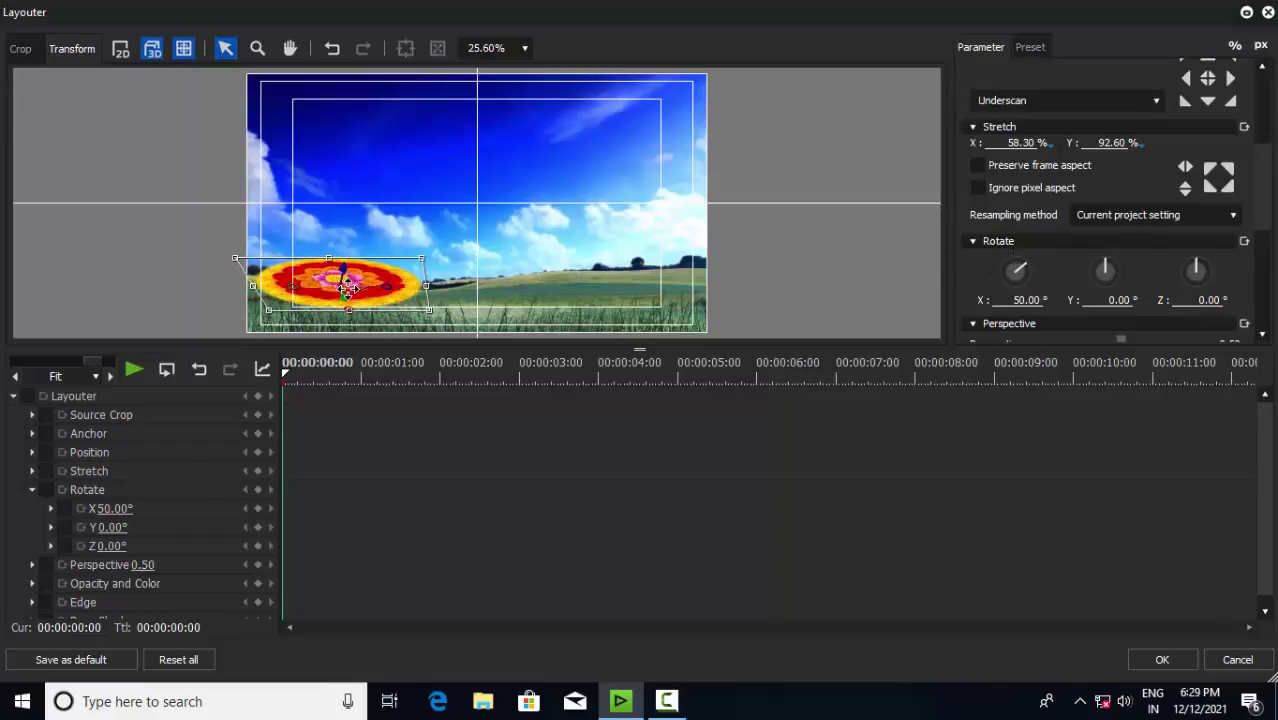
mouse_move(343, 287)
mouse_down()
mouse_move(362, 312)
mouse_move(362, 297)
mouse_move(345, 302)
mouse_move(353, 309)
mouse_up()
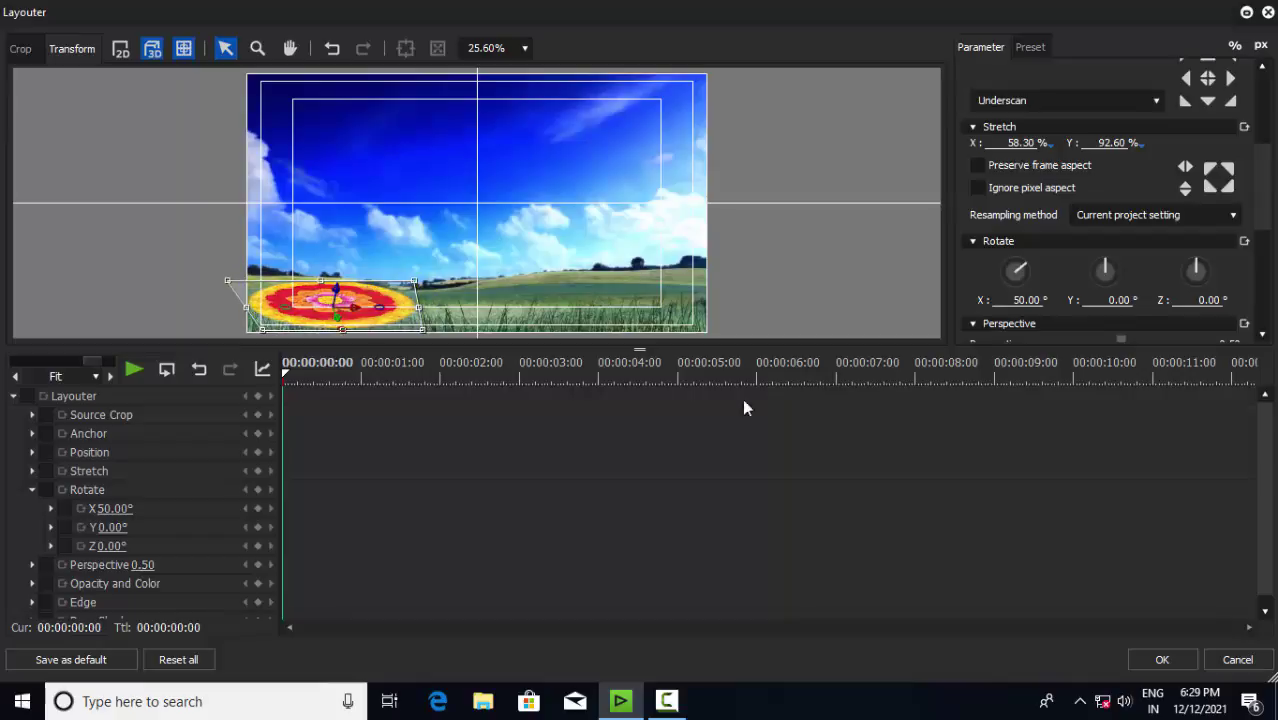
Apply the rangoli layout, place the Ganesh image gh (36) on track 4 V at the start and extend it to the background clip's end
click(1145, 659)
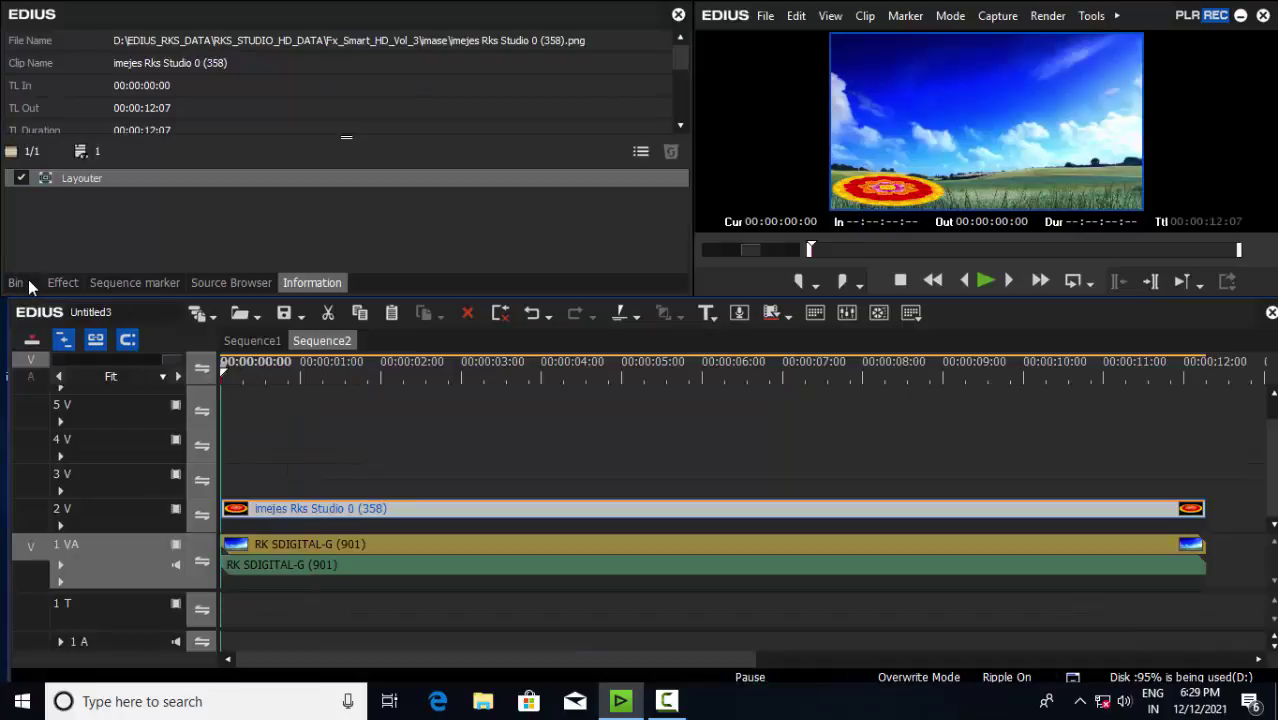
scroll(671, 73, up, 1)
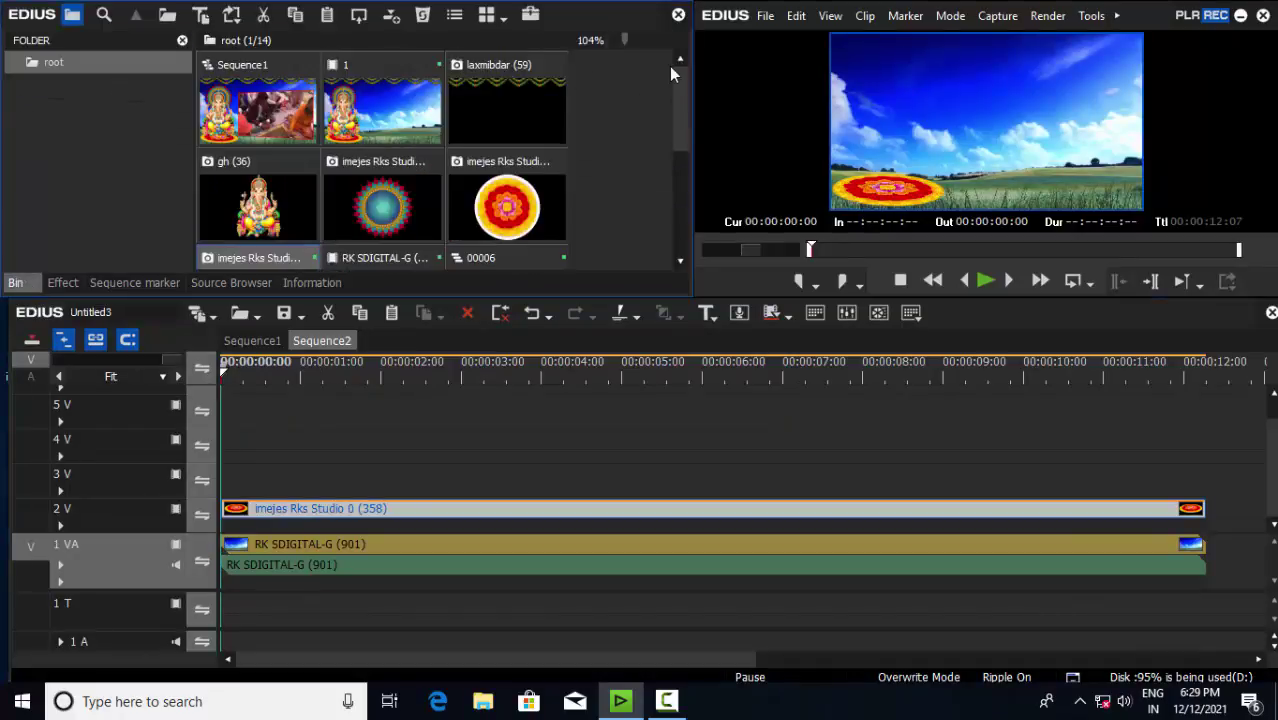
scroll(680, 100, down, 1)
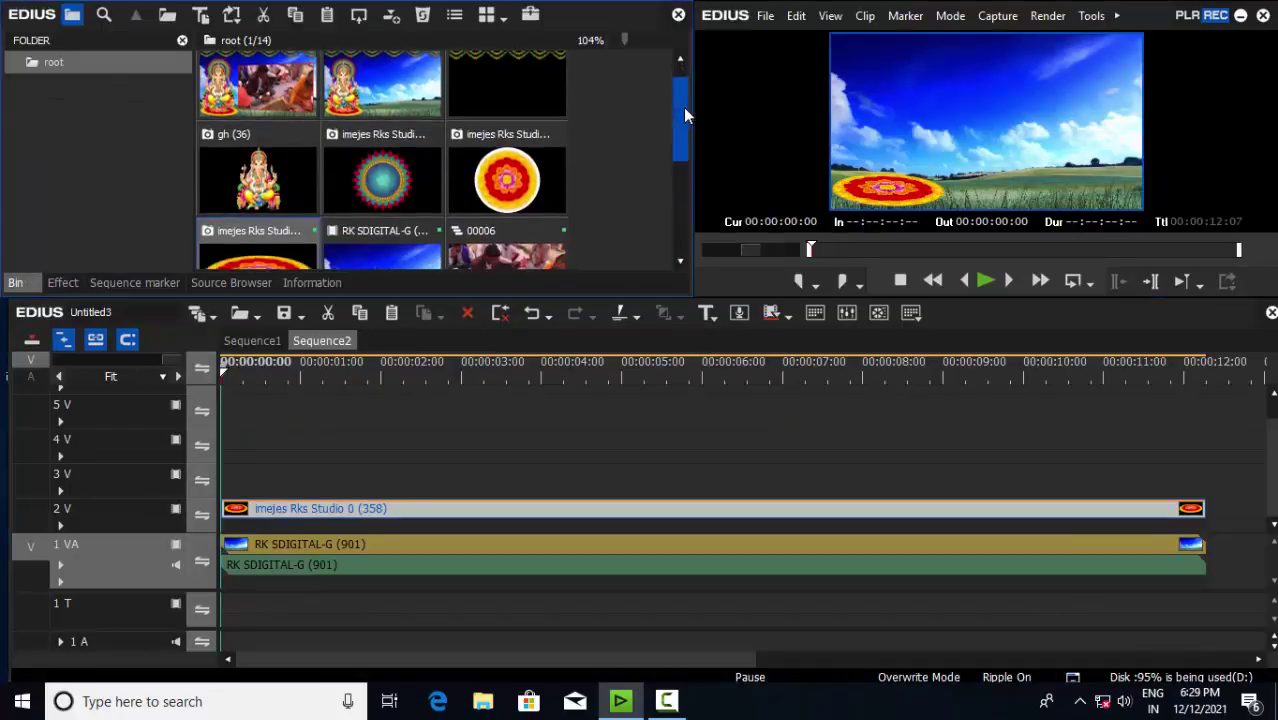
drag(276, 162, 607, 452)
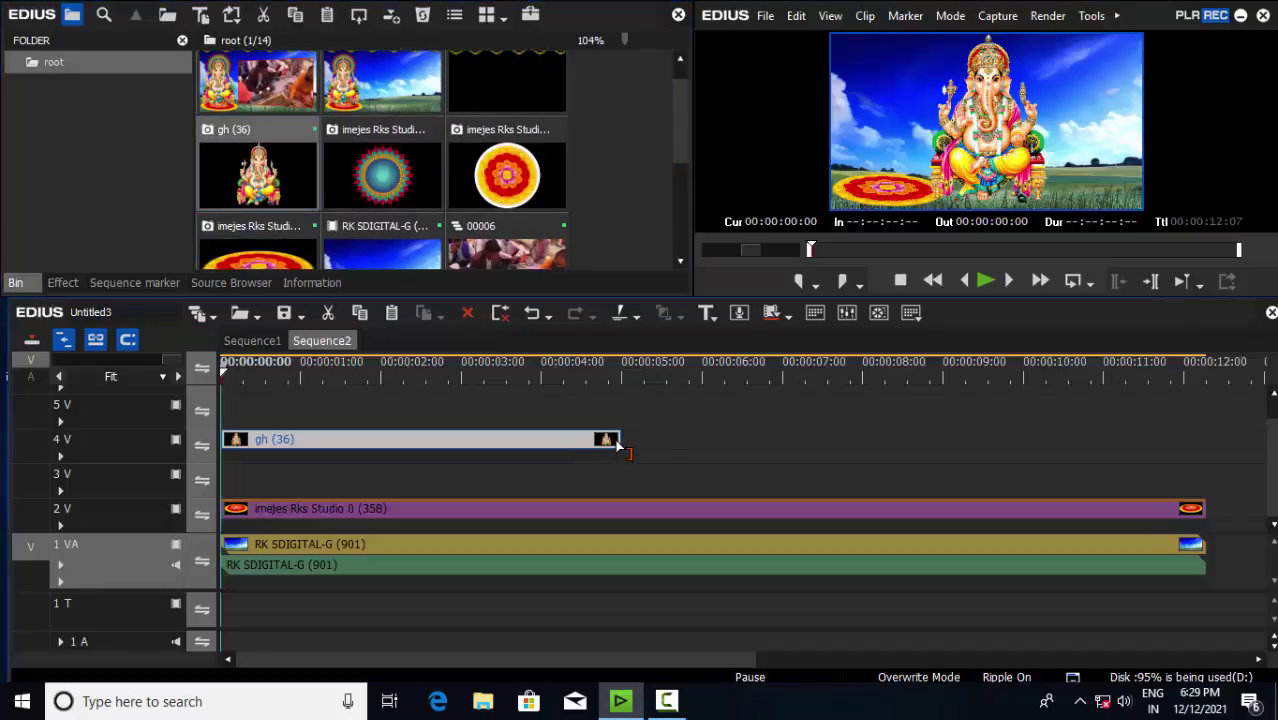
click(617, 443)
drag(617, 445, 1140, 491)
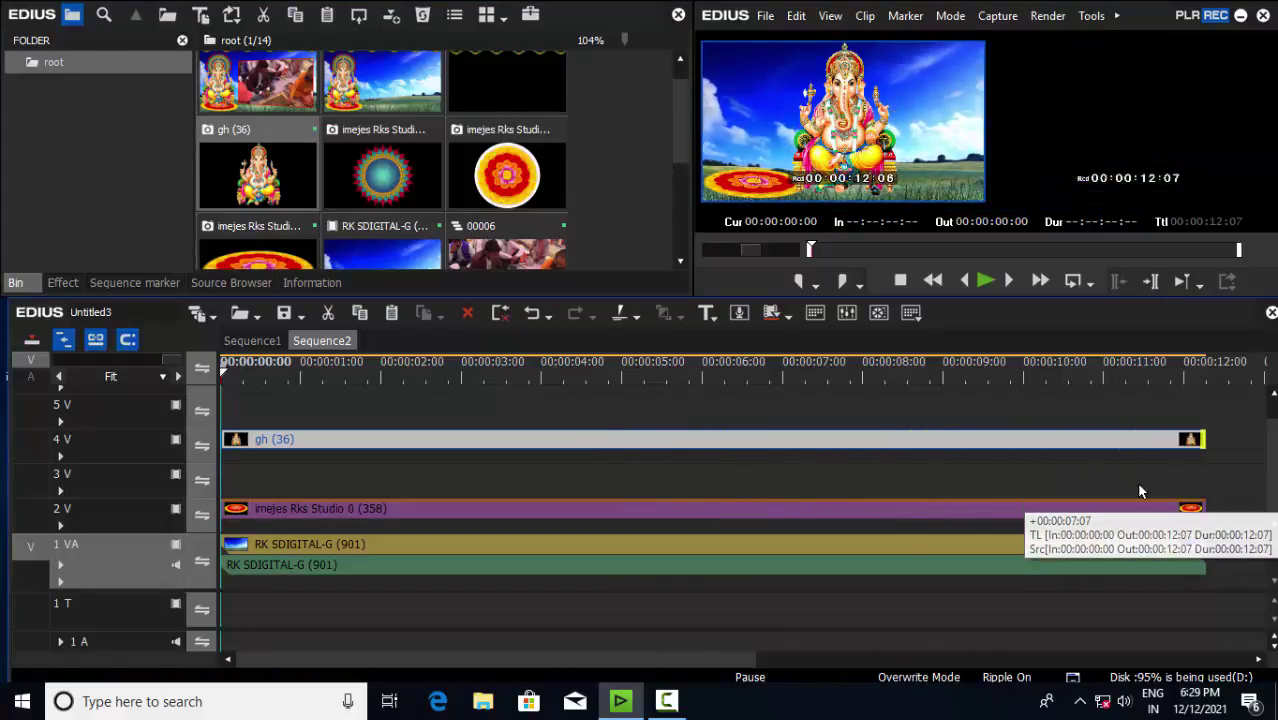
click(1203, 448)
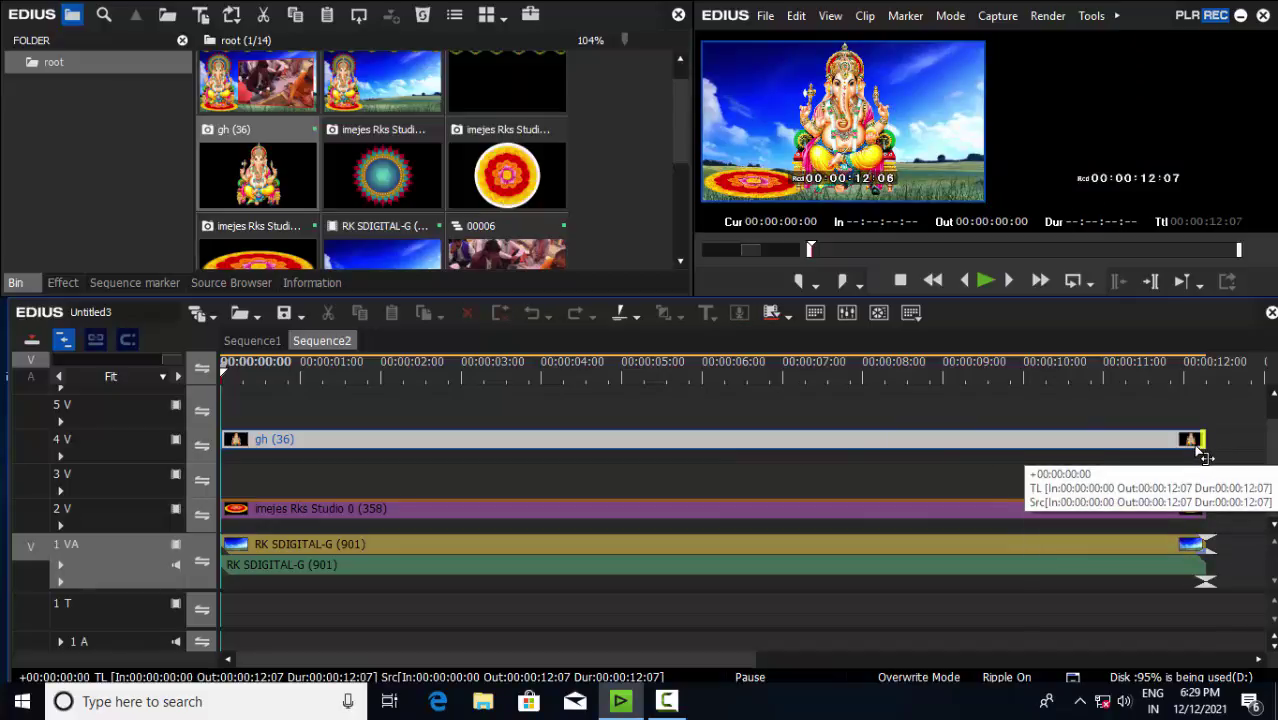
click(1203, 452)
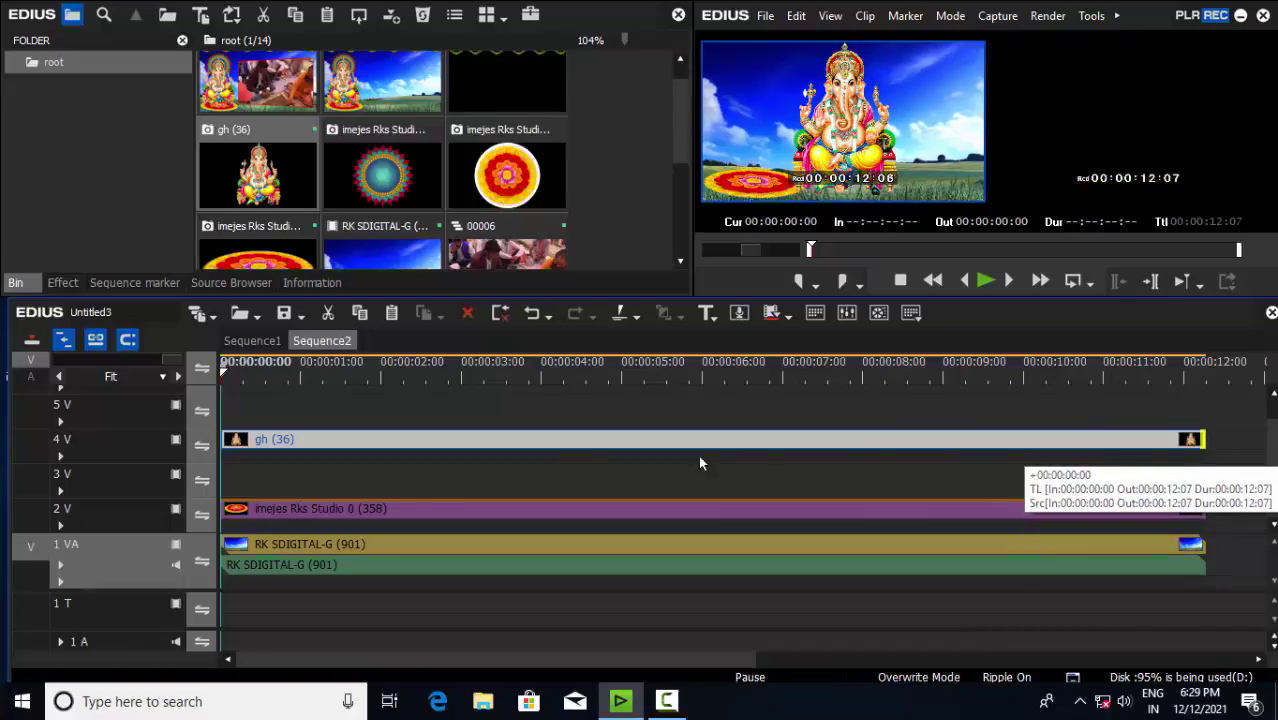
In the Layouter for gh (36), shrink Ganesh to about 94.70 % stretch and seat him on the rangoli at about X -31.70 %, Y 5.10 %
click(311, 284)
double_click(79, 179)
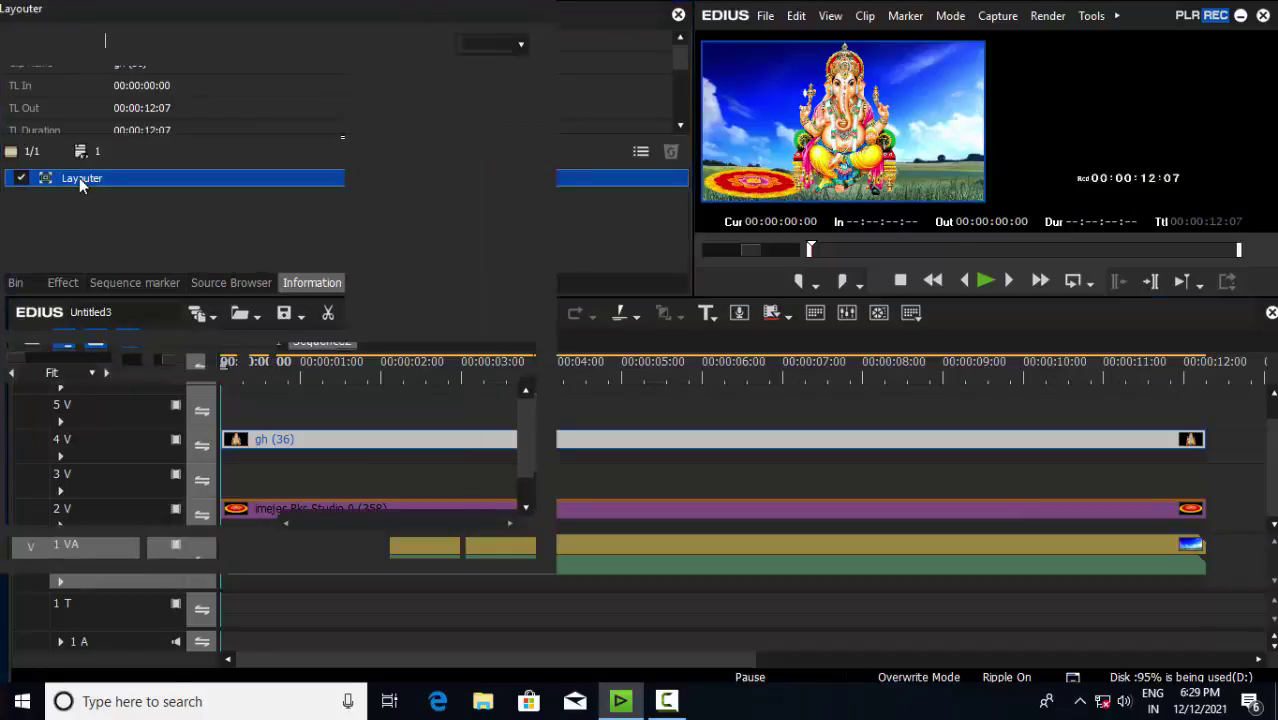
drag(590, 128, 426, 167)
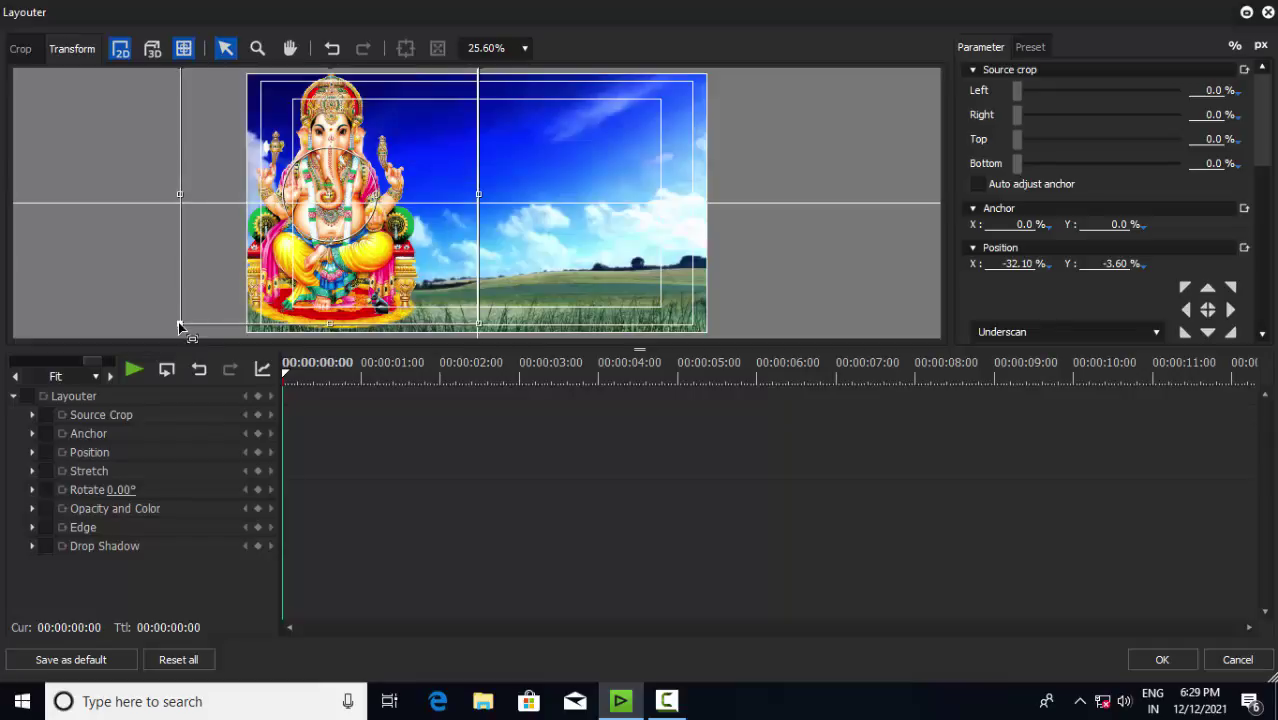
drag(179, 326, 217, 307)
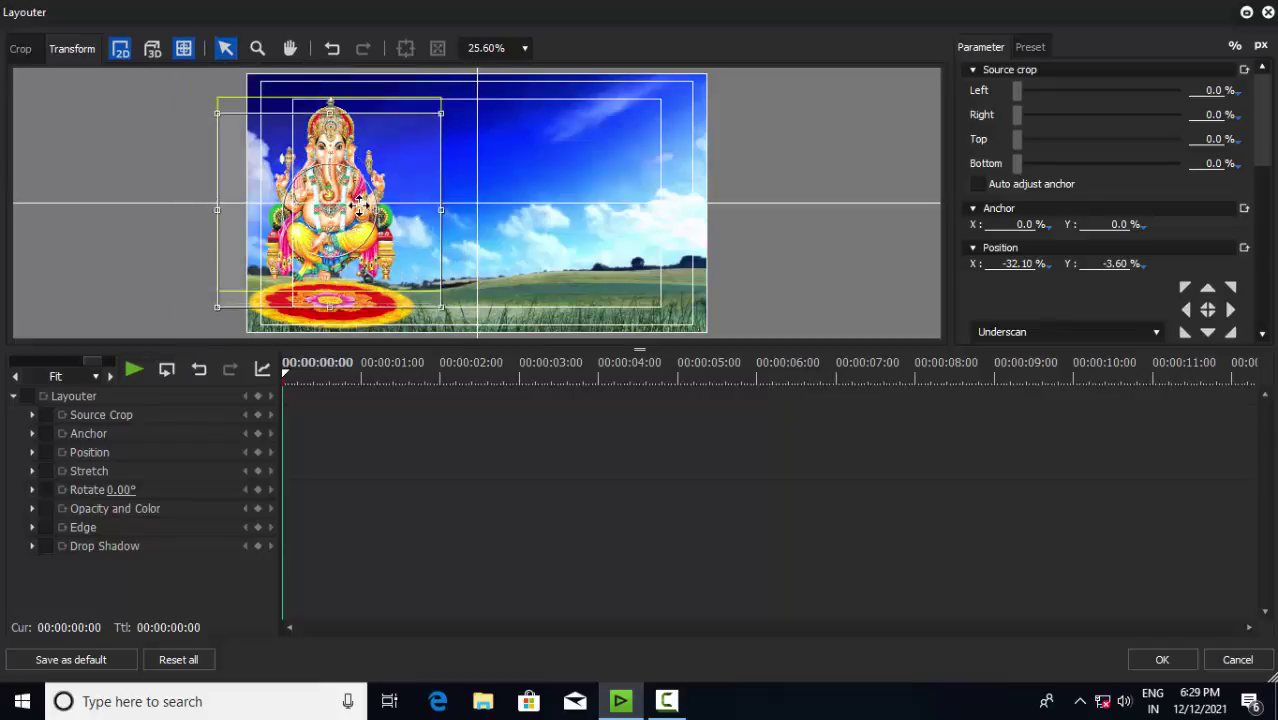
drag(360, 205, 357, 209)
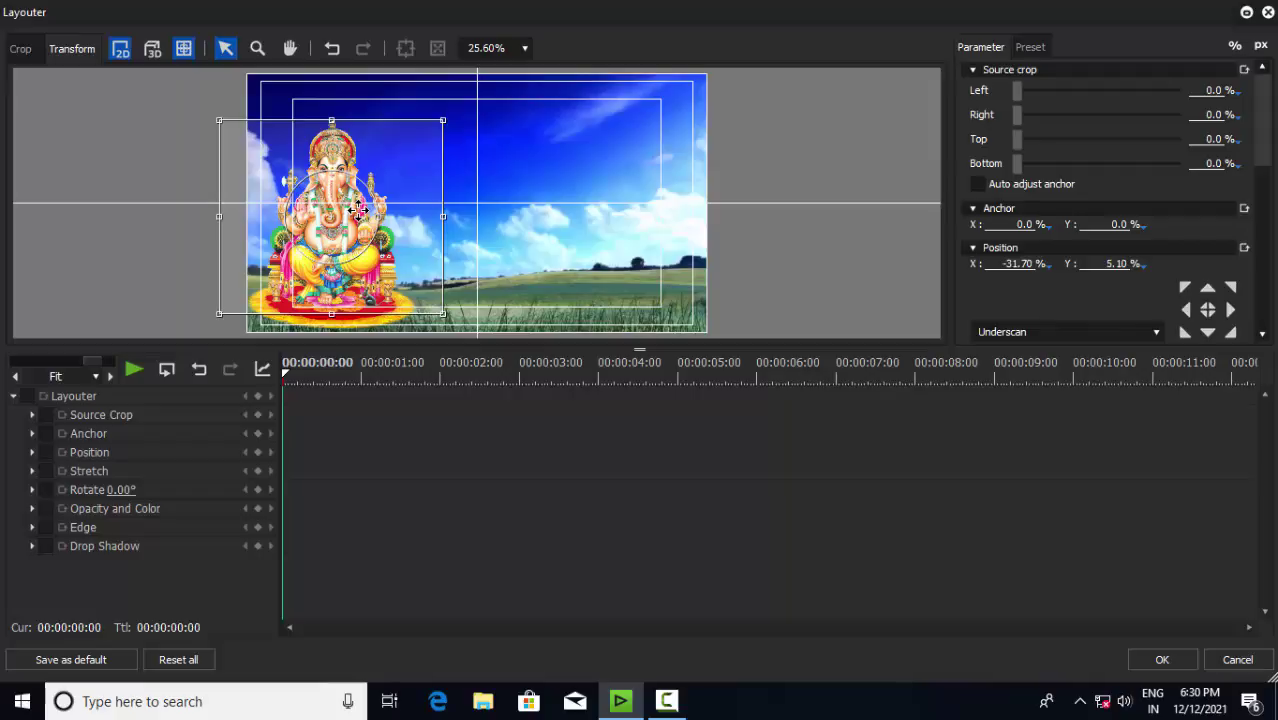
drag(347, 346, 345, 410)
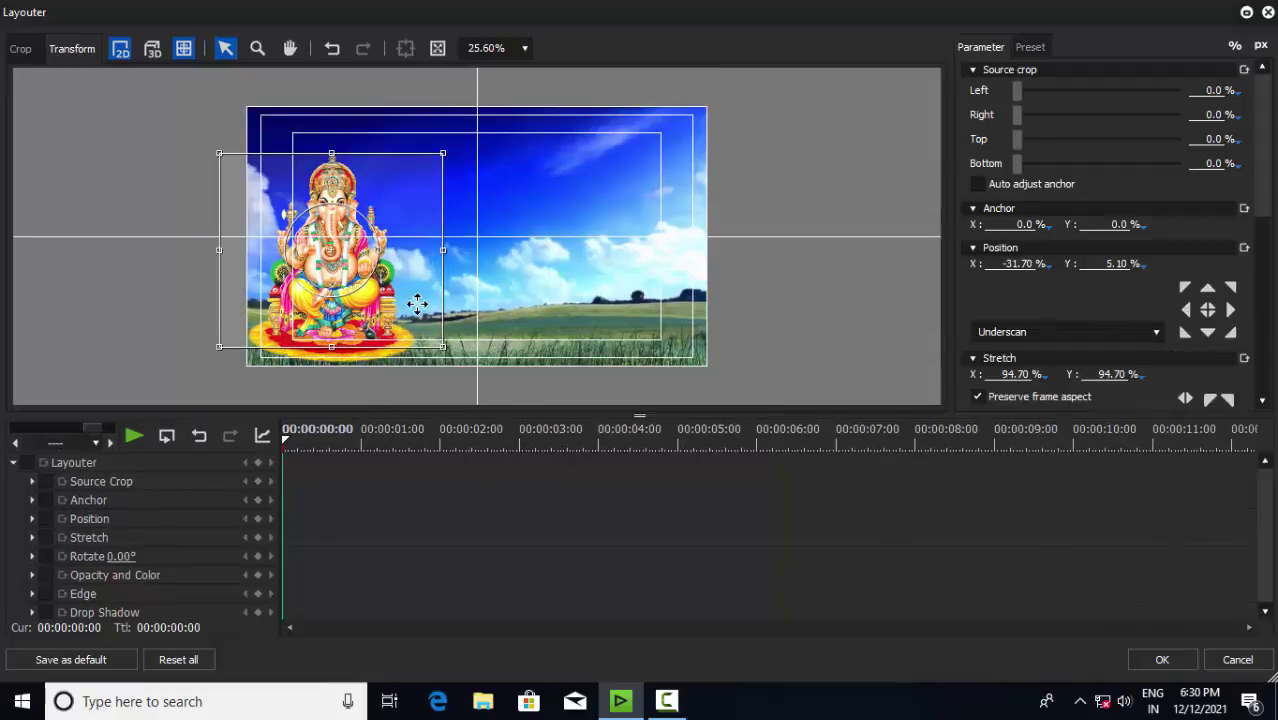
click(1160, 659)
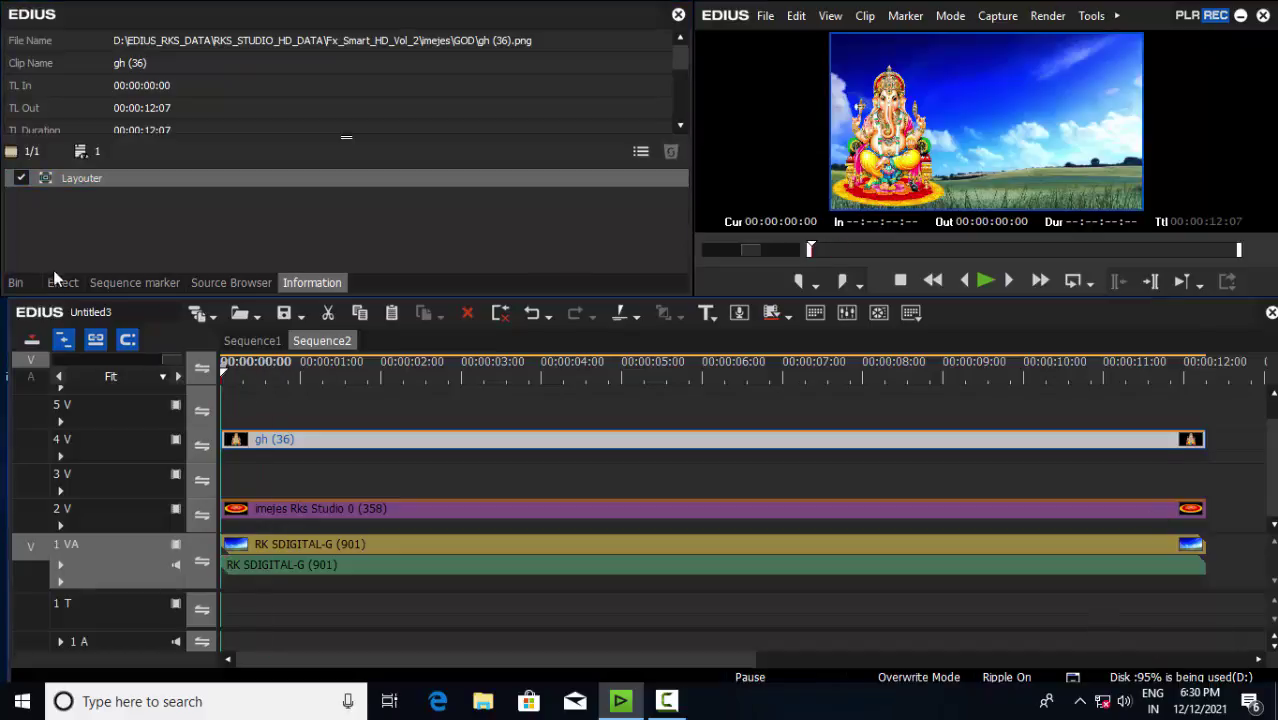
Place the blue round mandala image on track 3 V at the start and extend it to the background clip's end
click(15, 282)
click(377, 173)
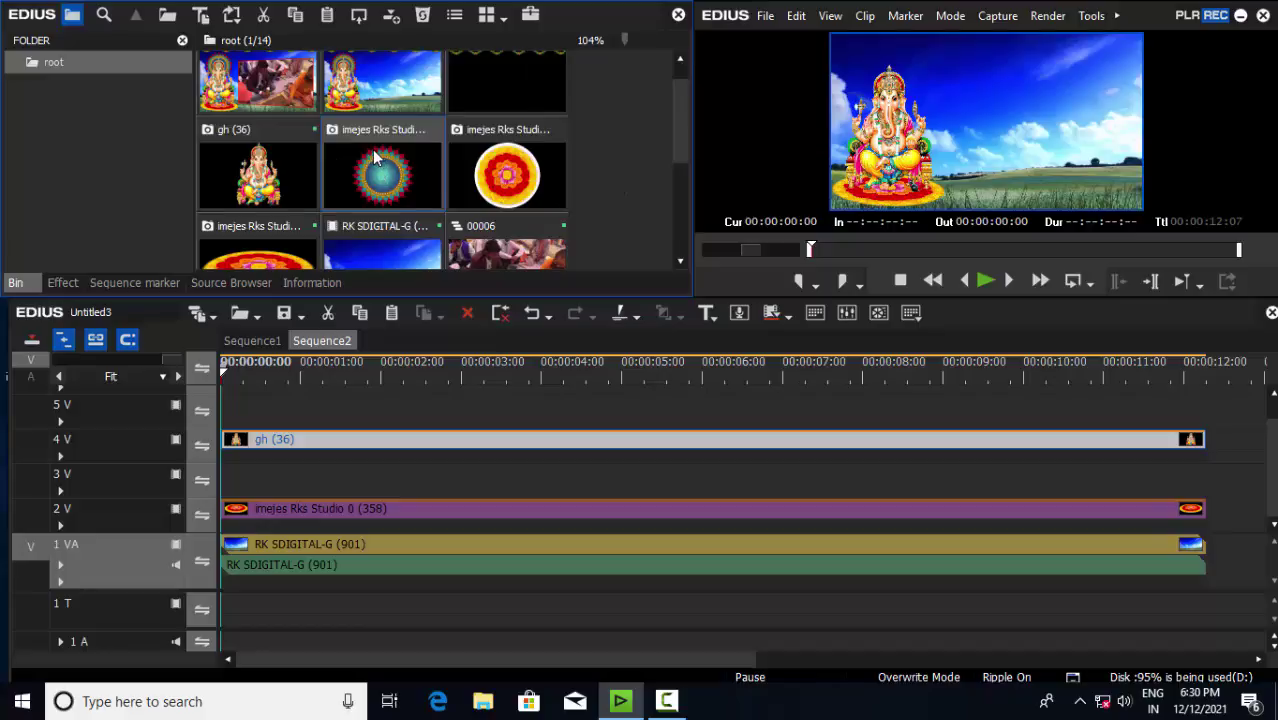
drag(372, 149, 226, 481)
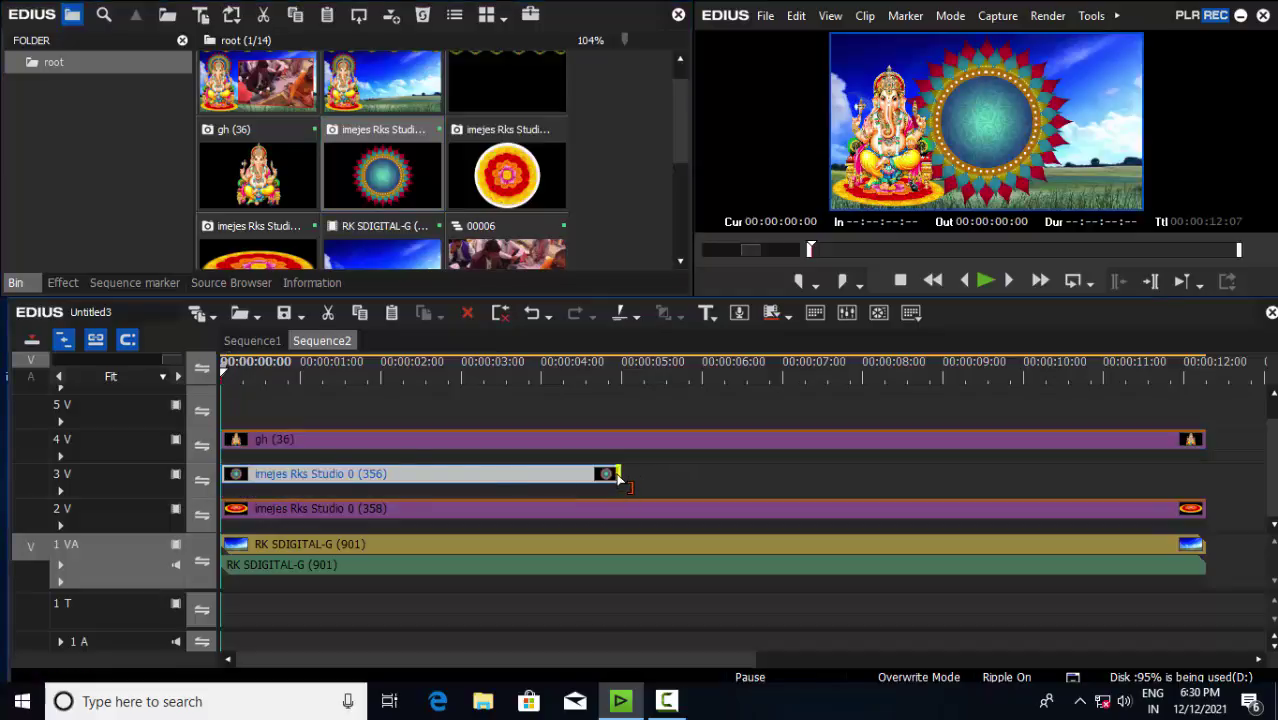
drag(620, 480, 1203, 538)
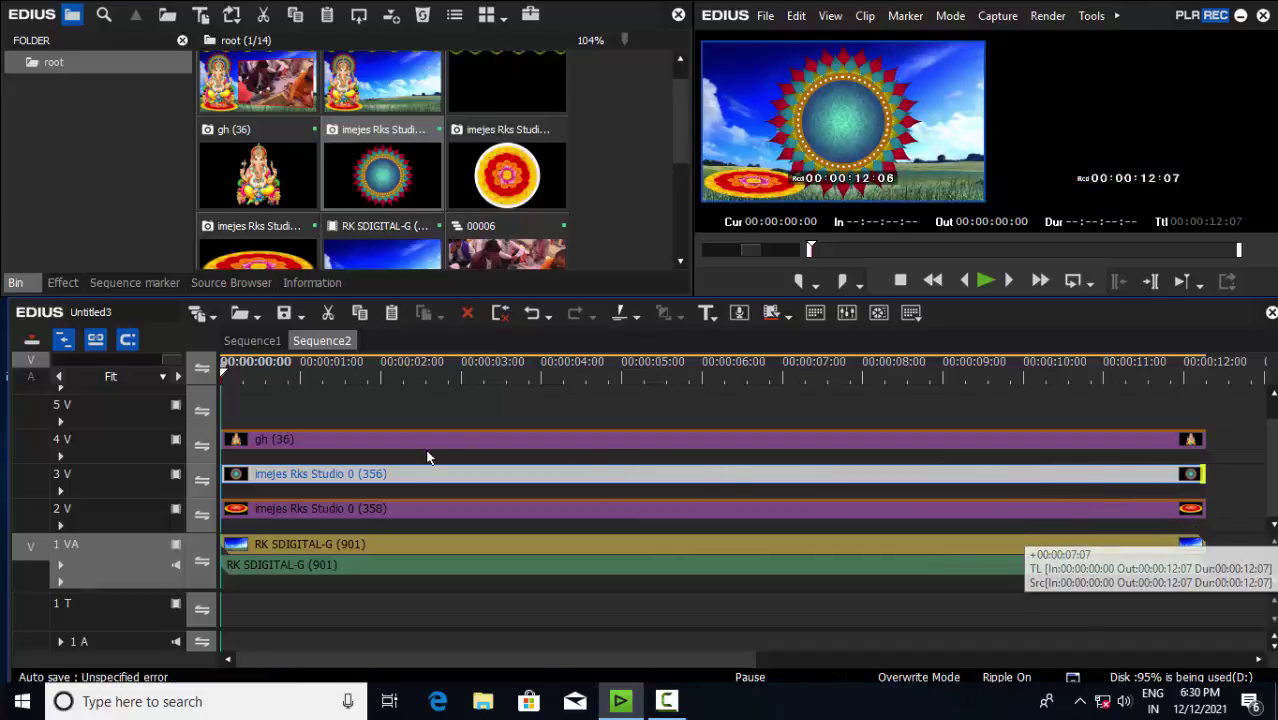
In the Layouter, shrink the mandala to about 45.10 % stretch, move it behind Ganesh's head and check the composition full screen
click(397, 475)
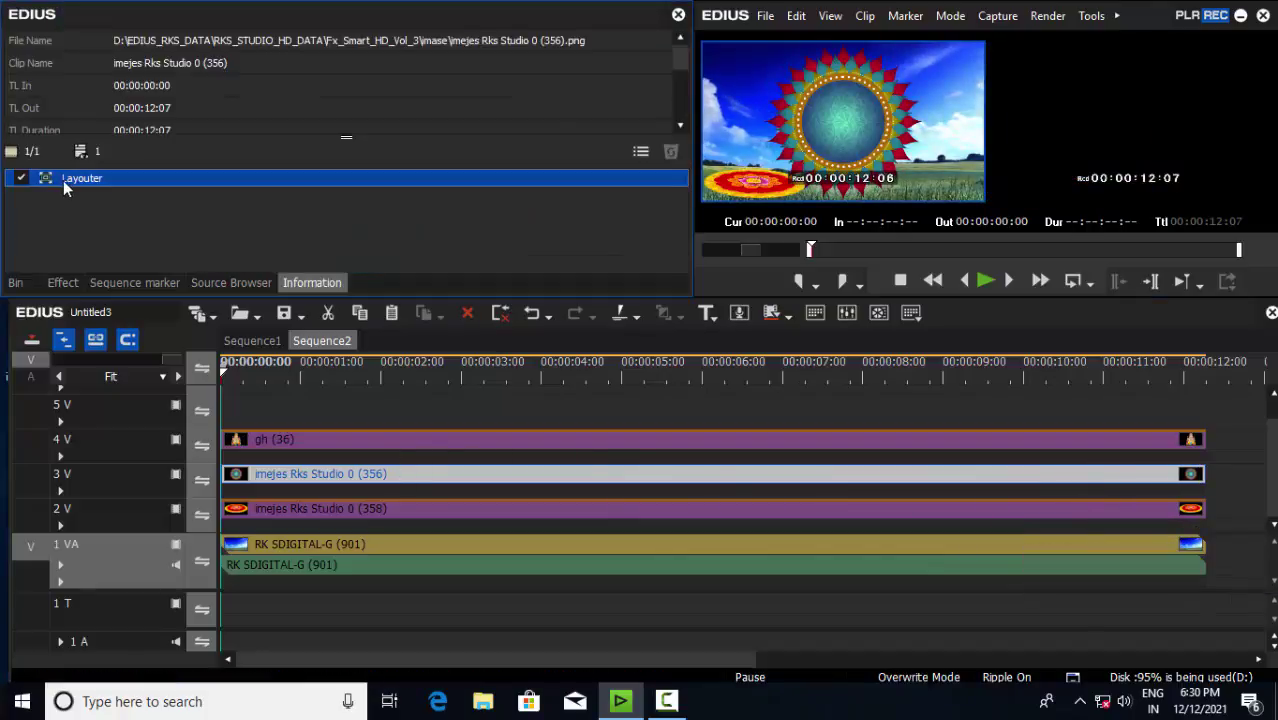
double_click(63, 180)
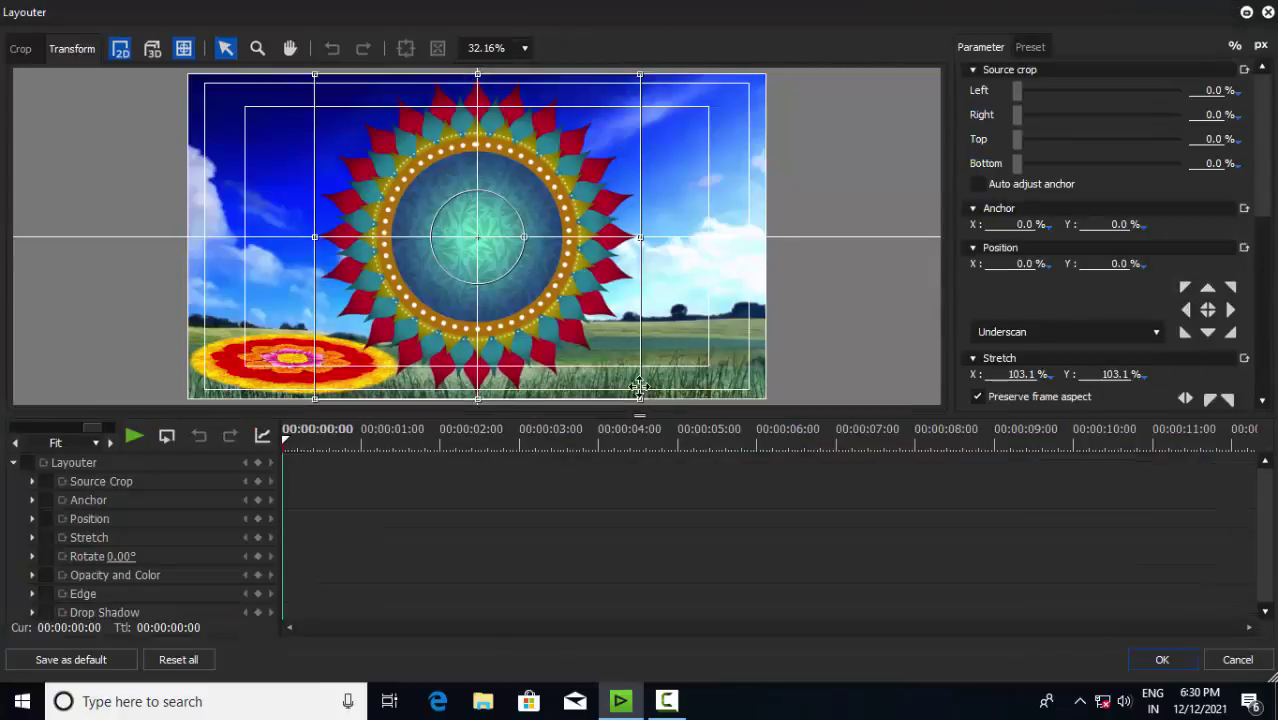
drag(639, 397, 548, 306)
drag(495, 253, 303, 197)
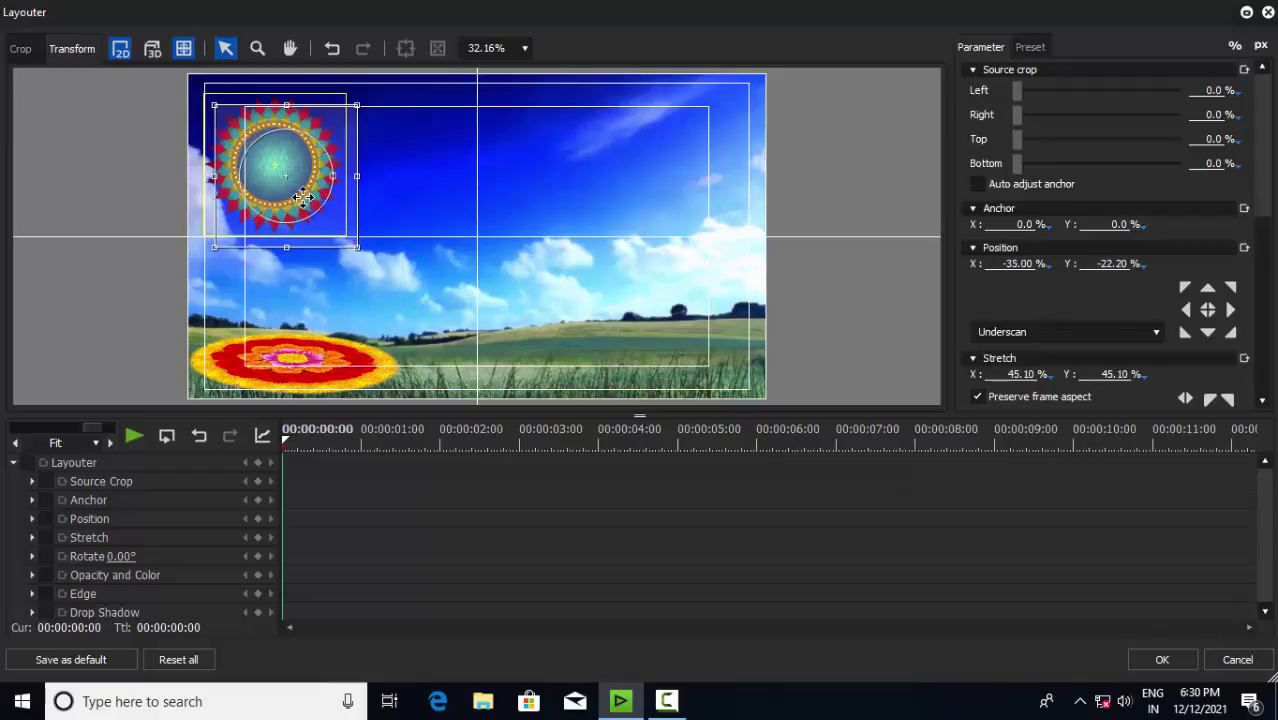
click(1162, 659)
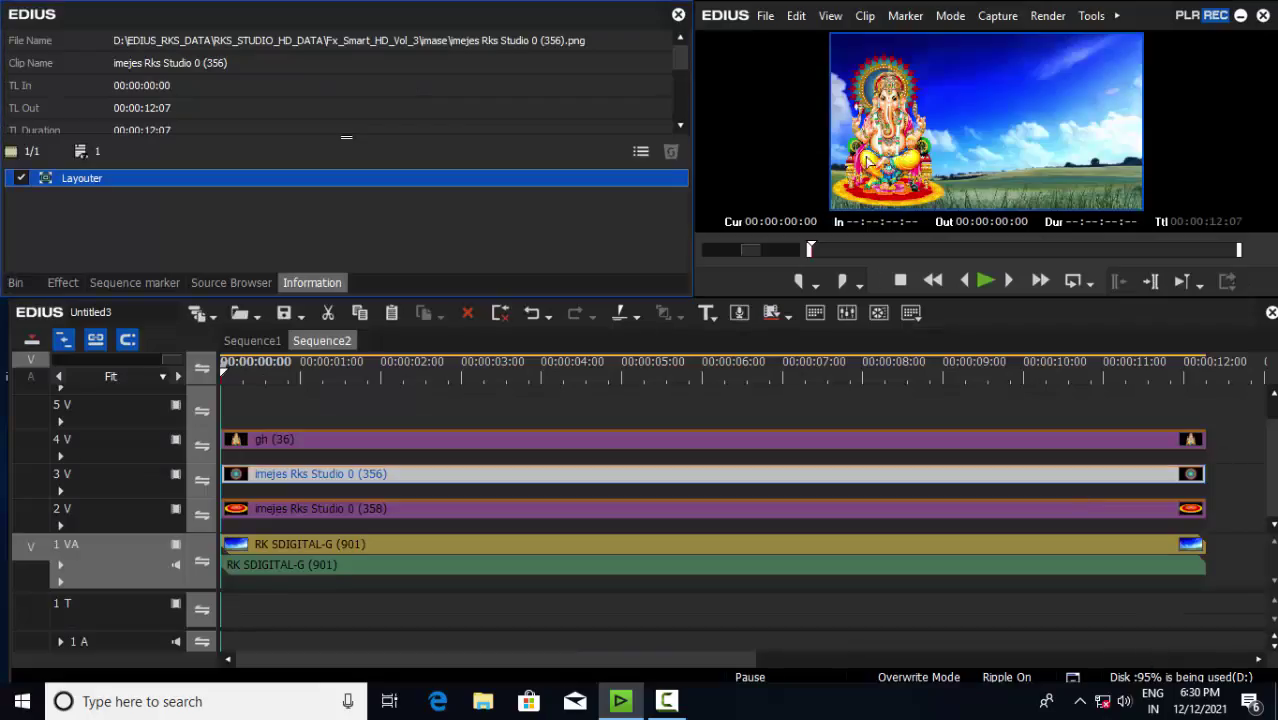
key(F11)
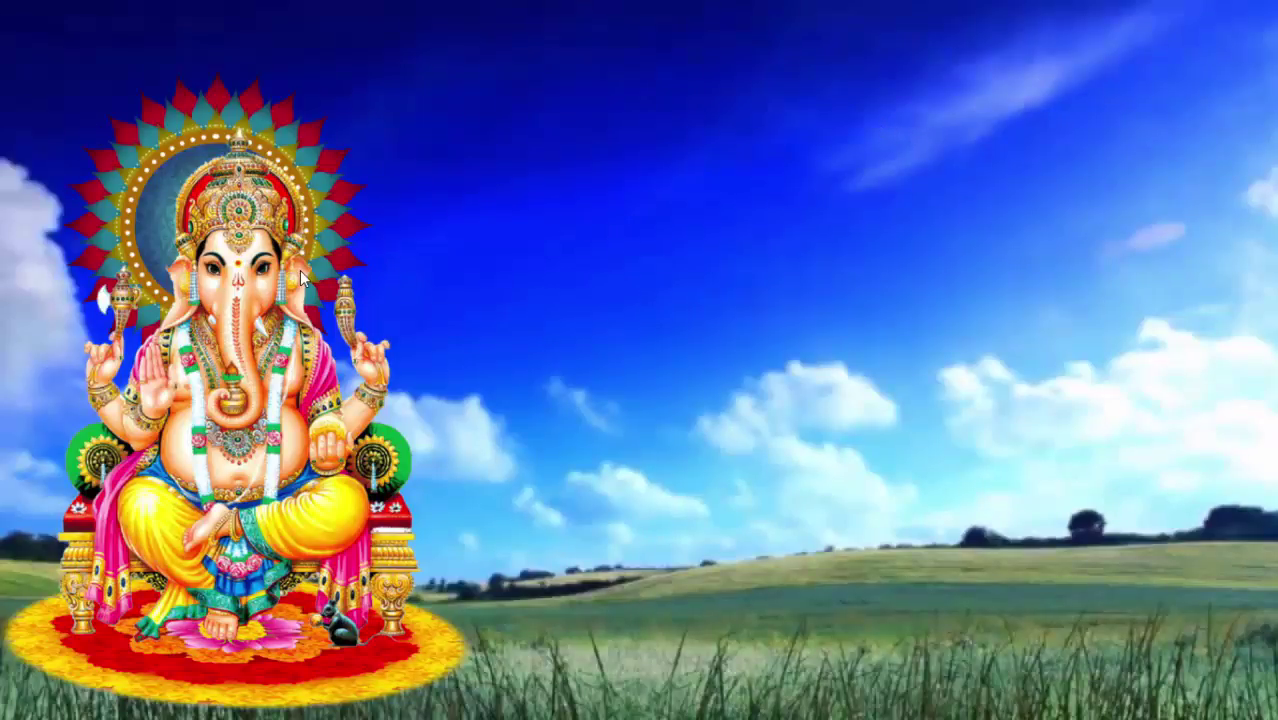
key(Escape)
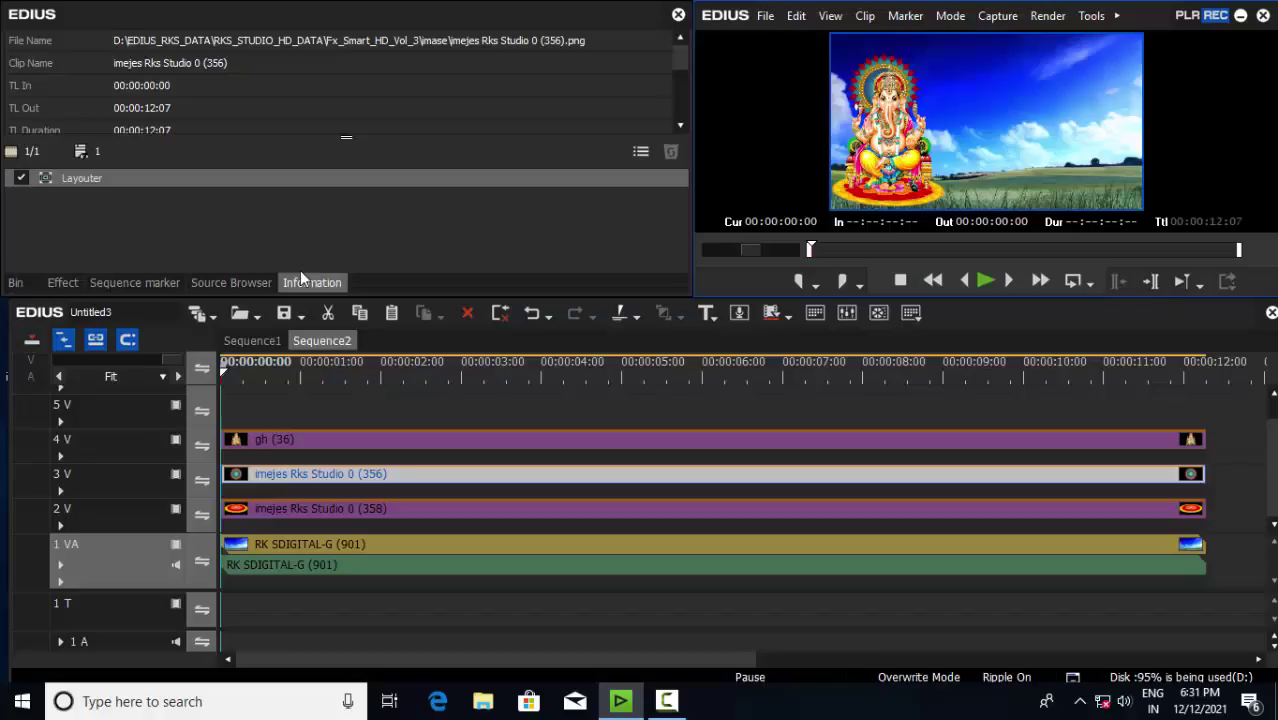
Fine-tune the mandala's position to about X -31.40 %, Y -20.40 % so it is centred behind Ganesh's head, checking it full screen
click(296, 440)
click(288, 474)
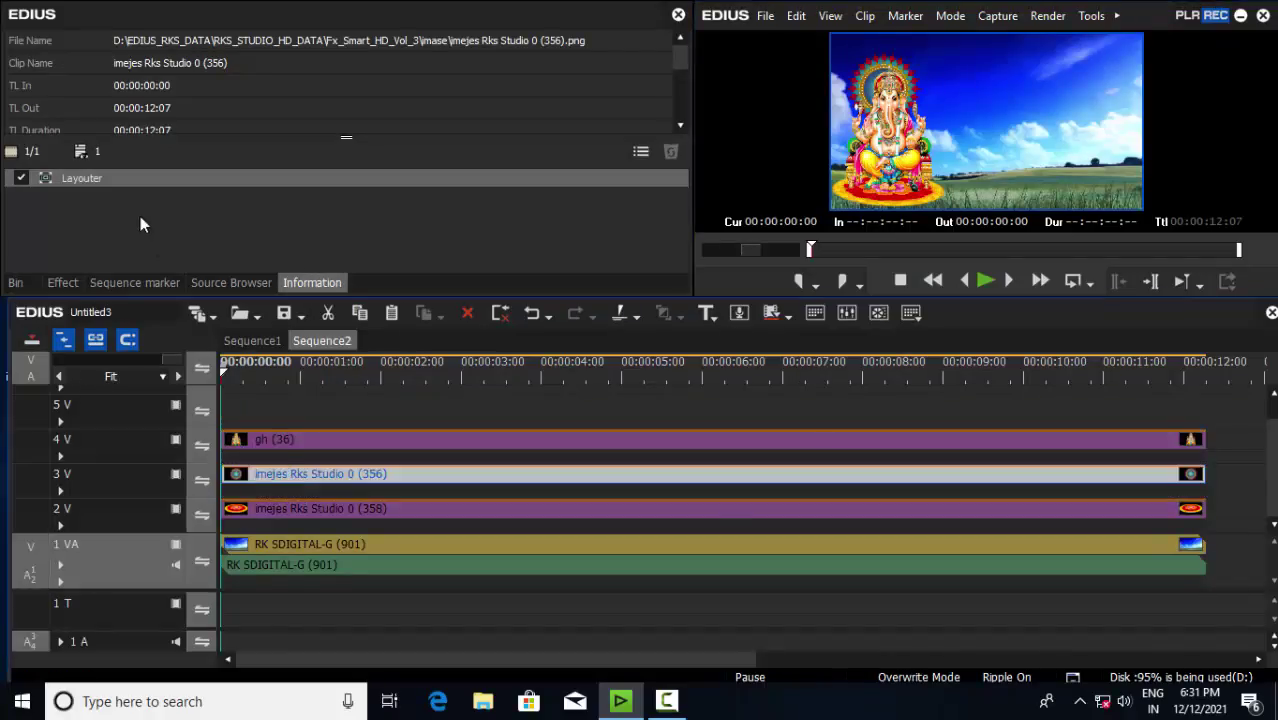
double_click(127, 177)
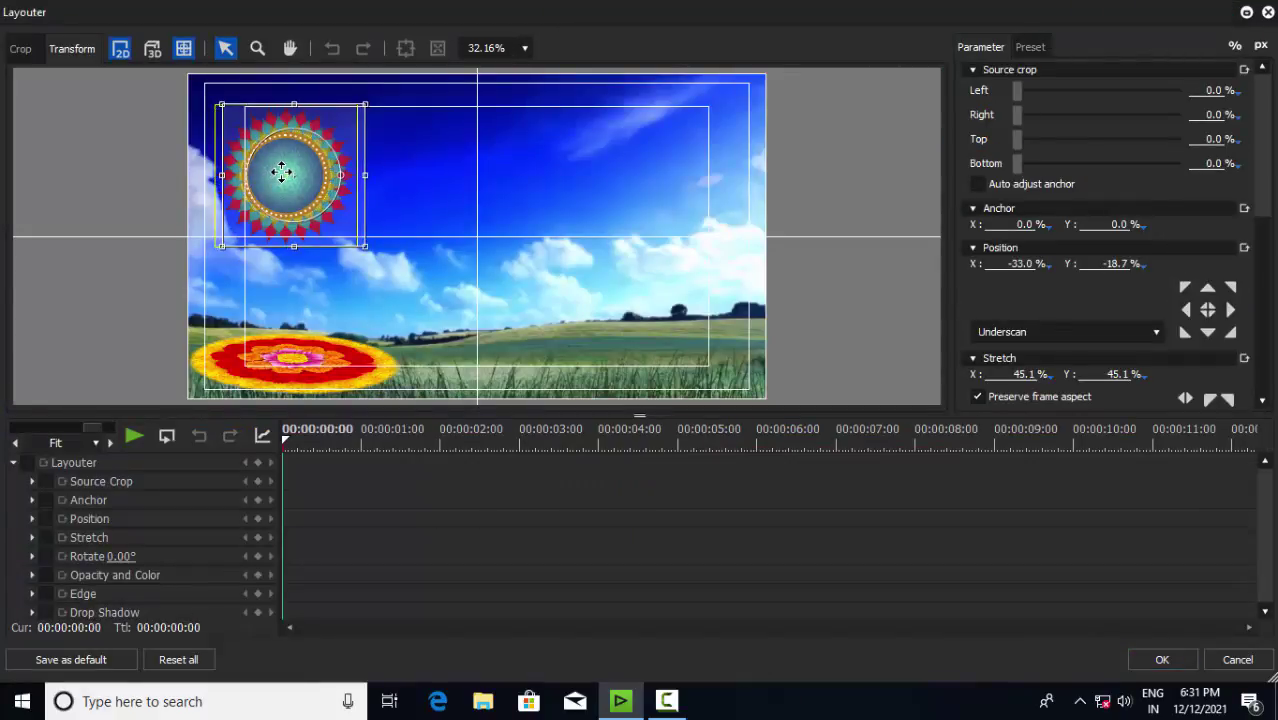
drag(281, 172, 288, 173)
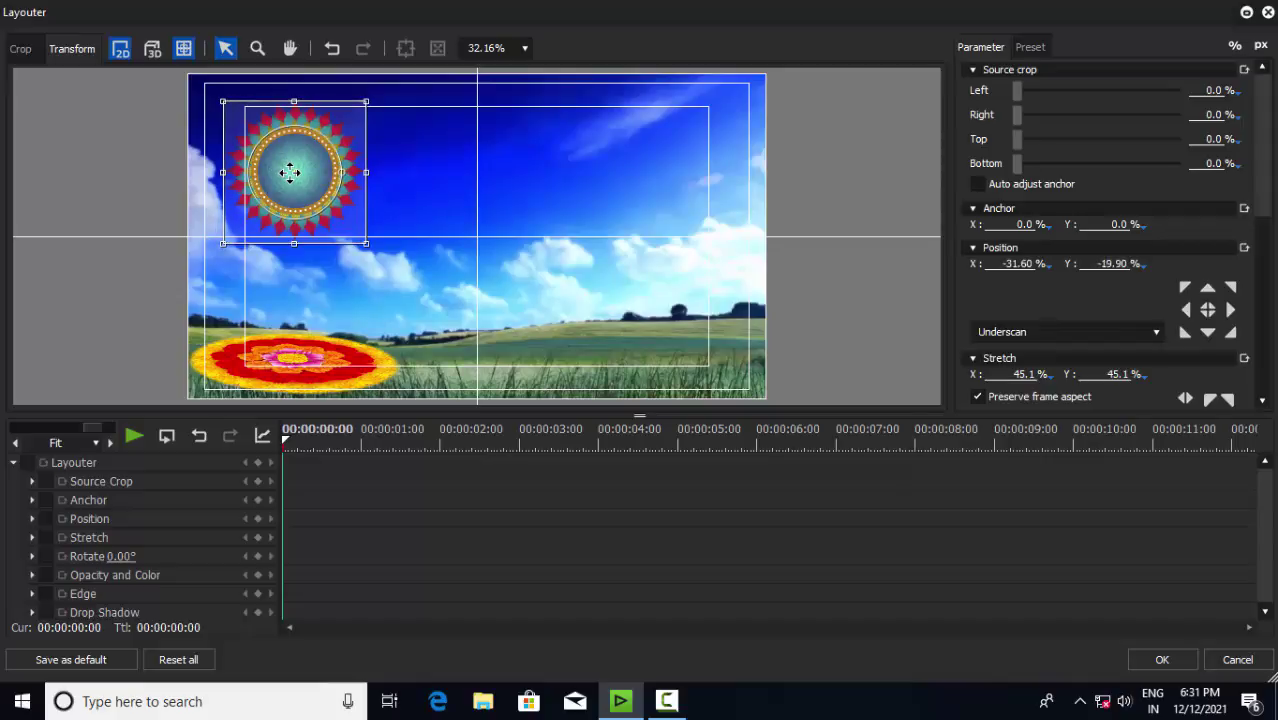
click(1162, 659)
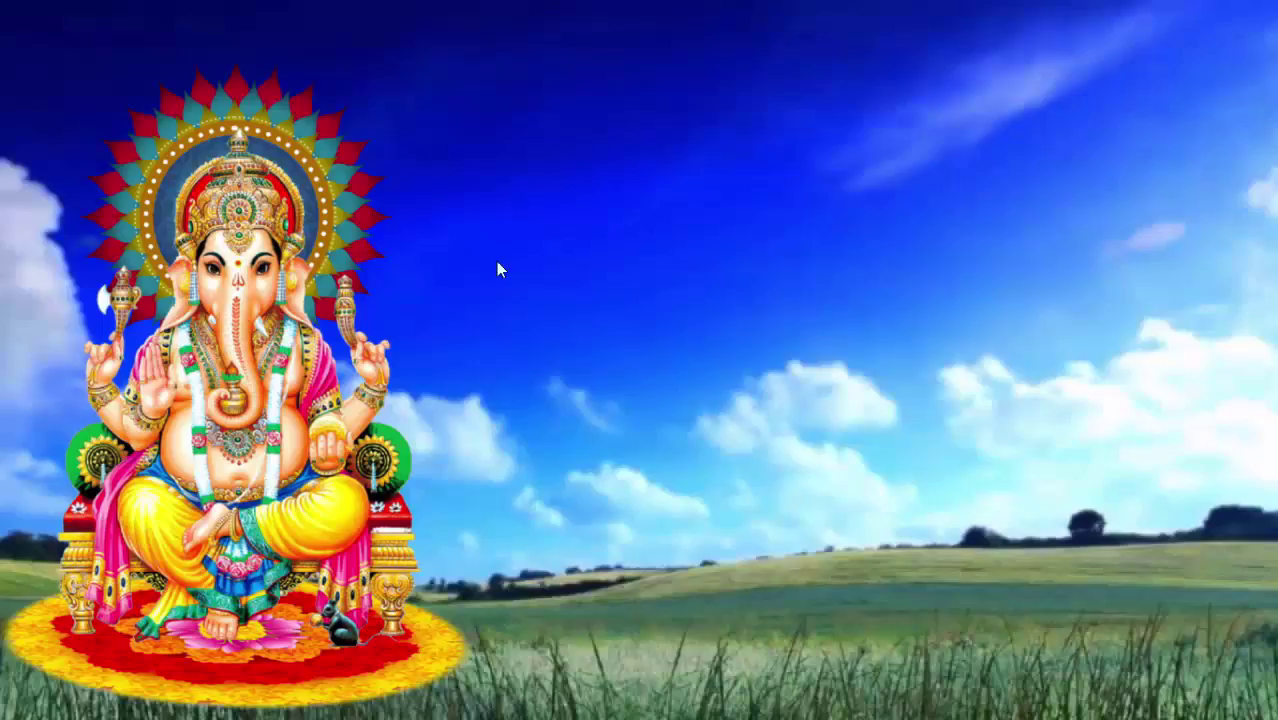
click(395, 289)
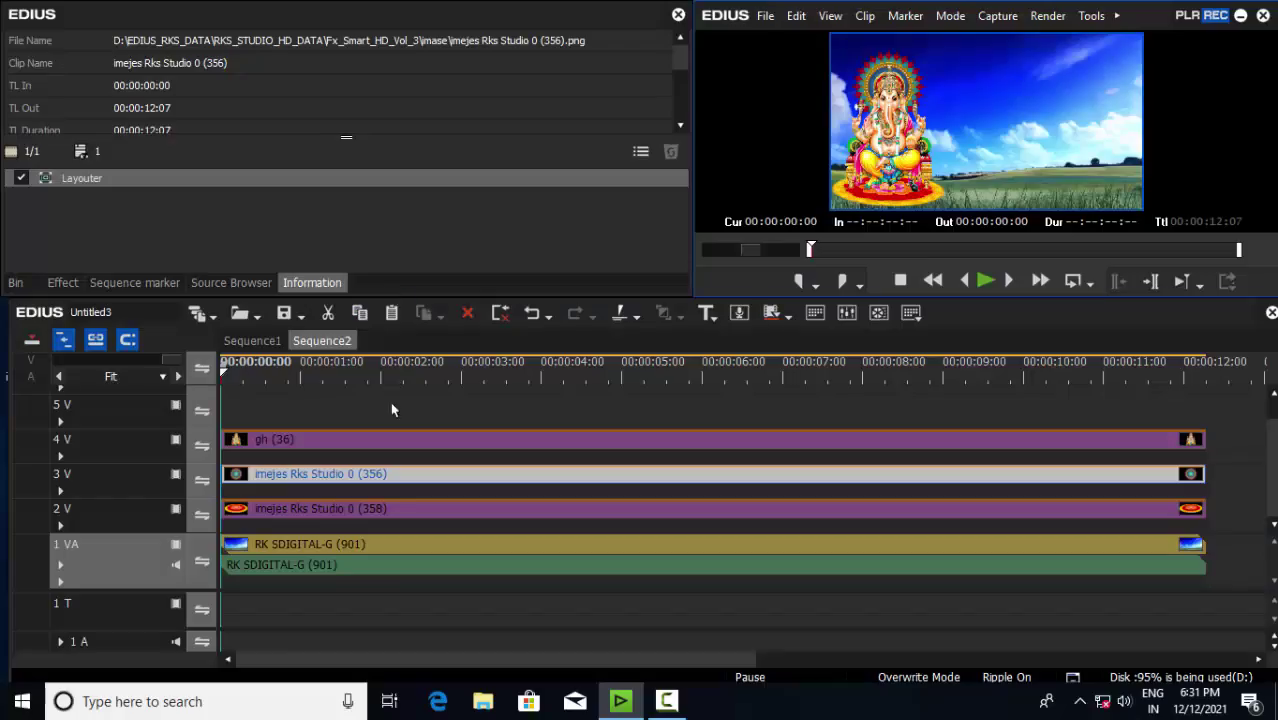
double_click(133, 179)
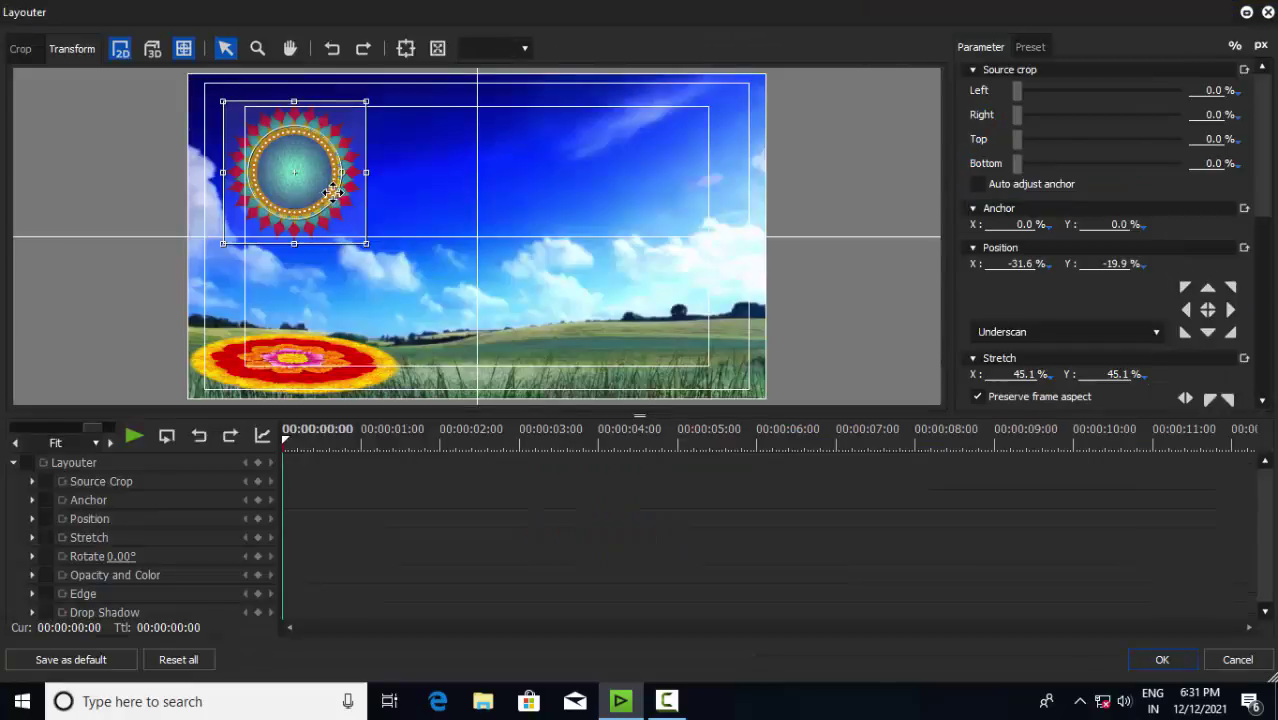
drag(328, 177, 328, 171)
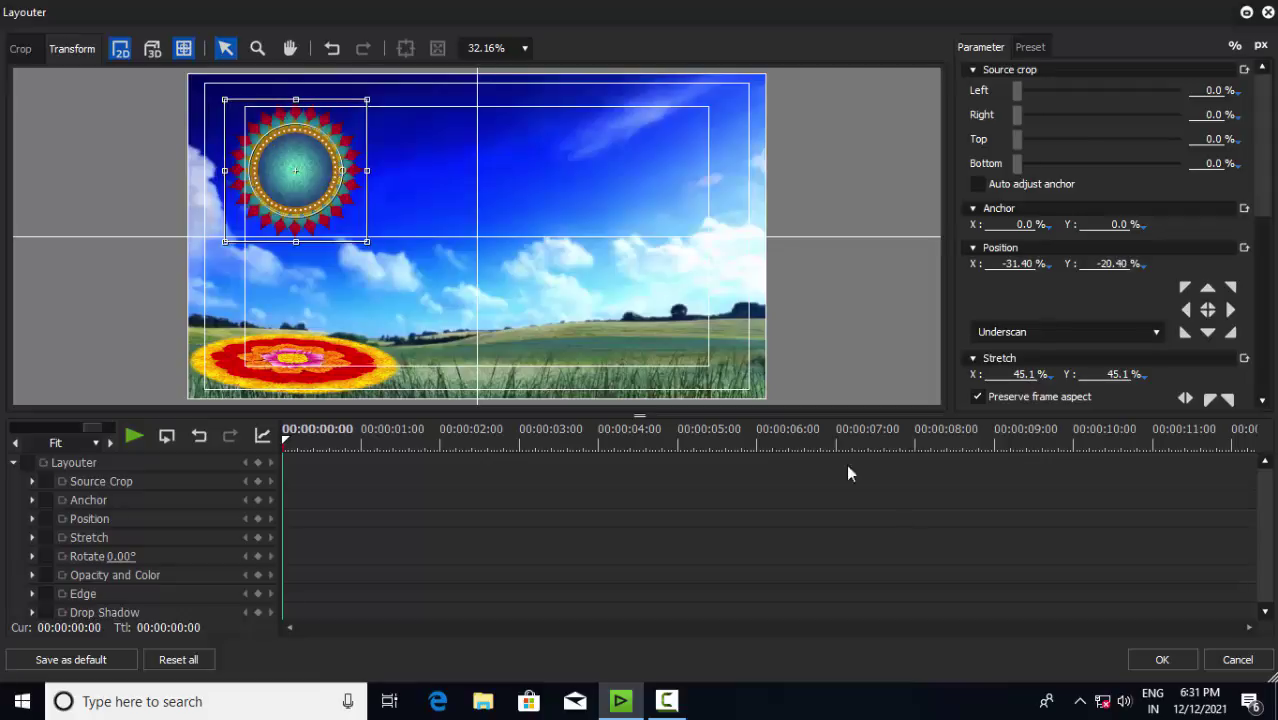
click(1165, 660)
key(ctrl+g)
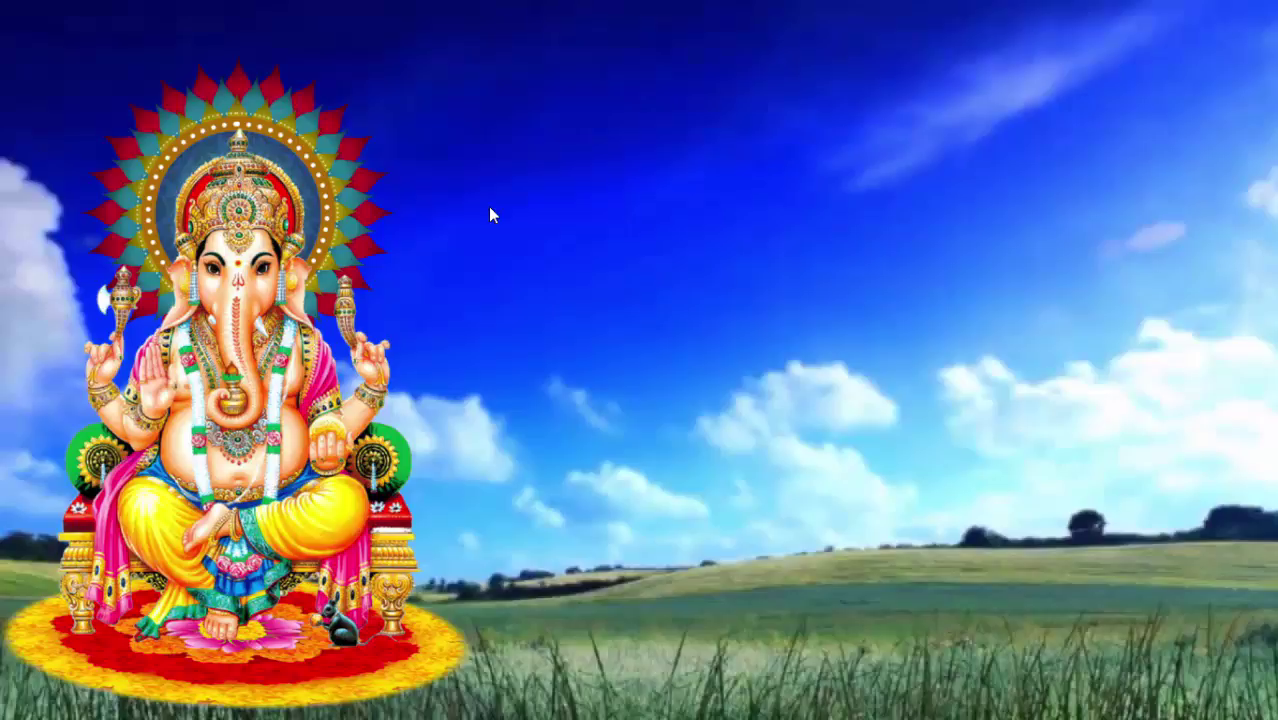
key(Escape)
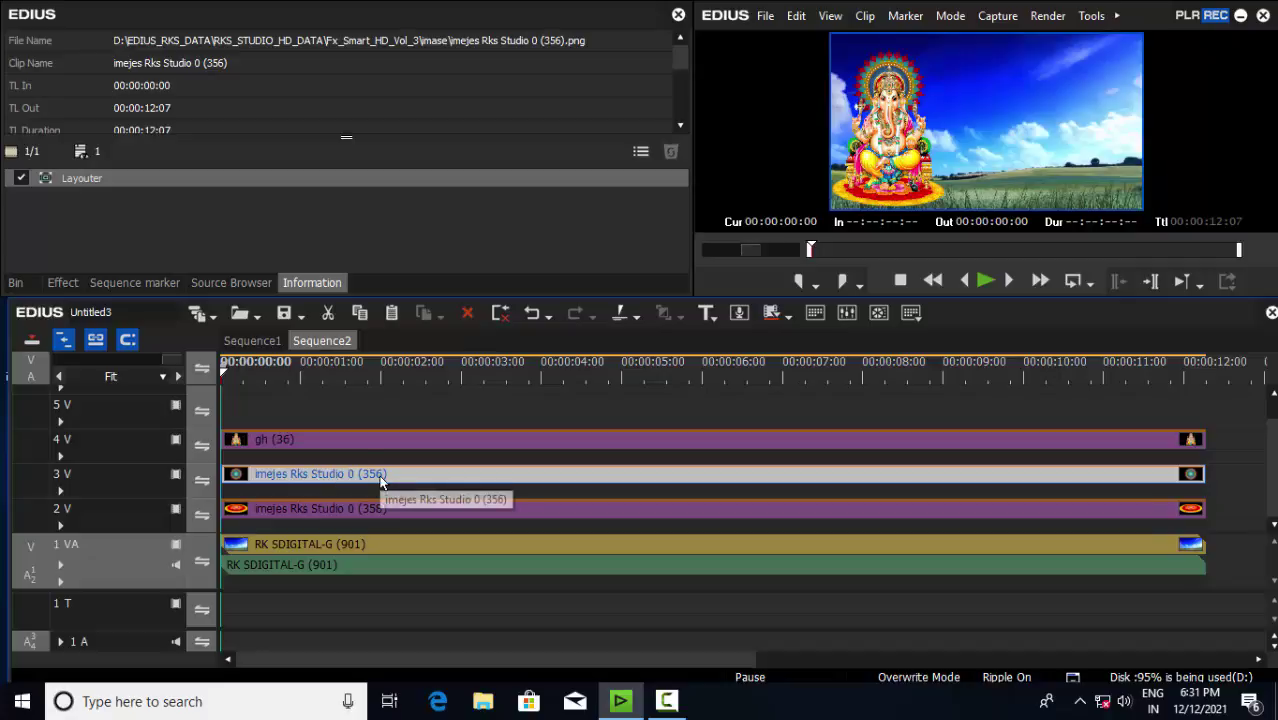
Animate the mandala's rotation in the Layouter, with keyframes at the clip's start at 0° and its end at about -540.40°
double_click(84, 177)
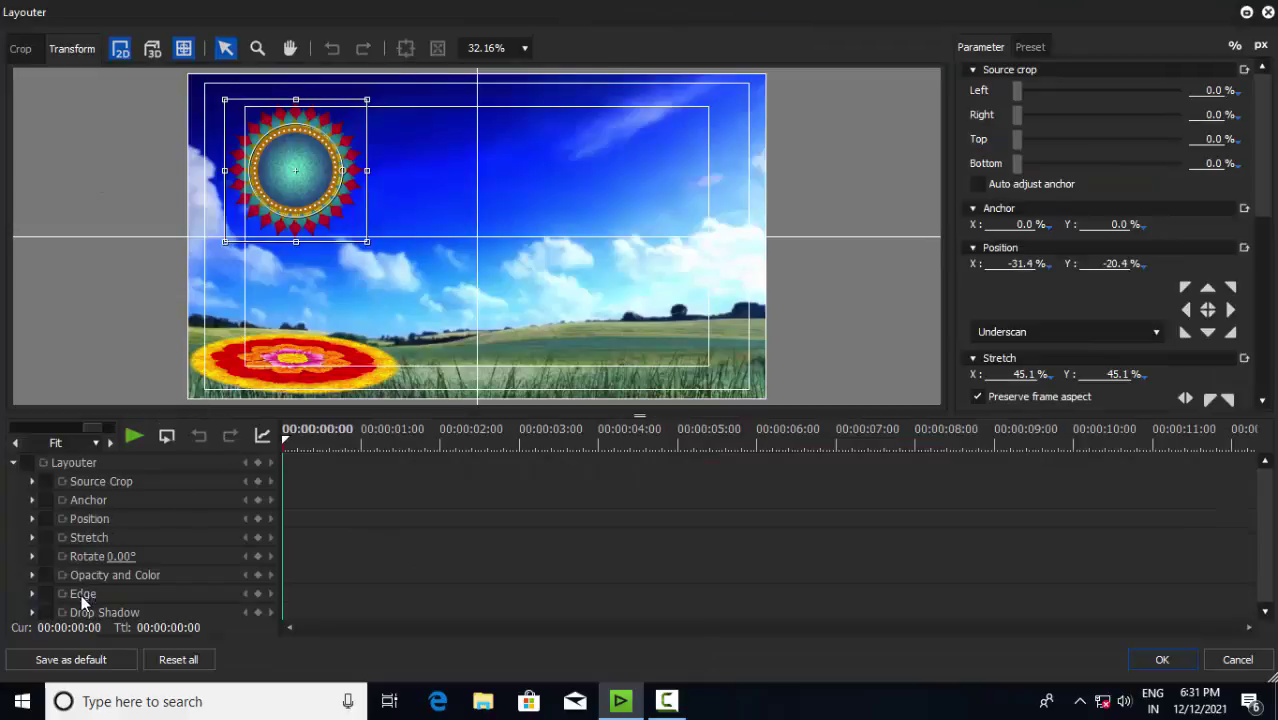
click(44, 556)
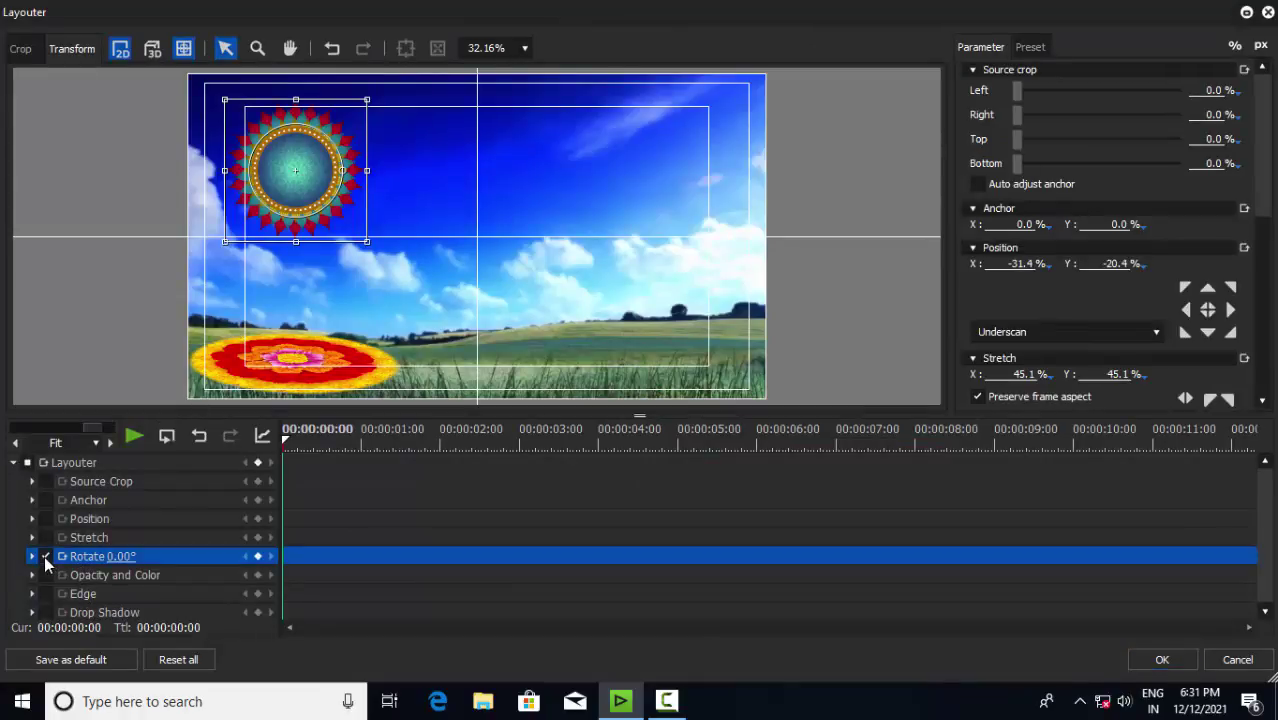
click(258, 557)
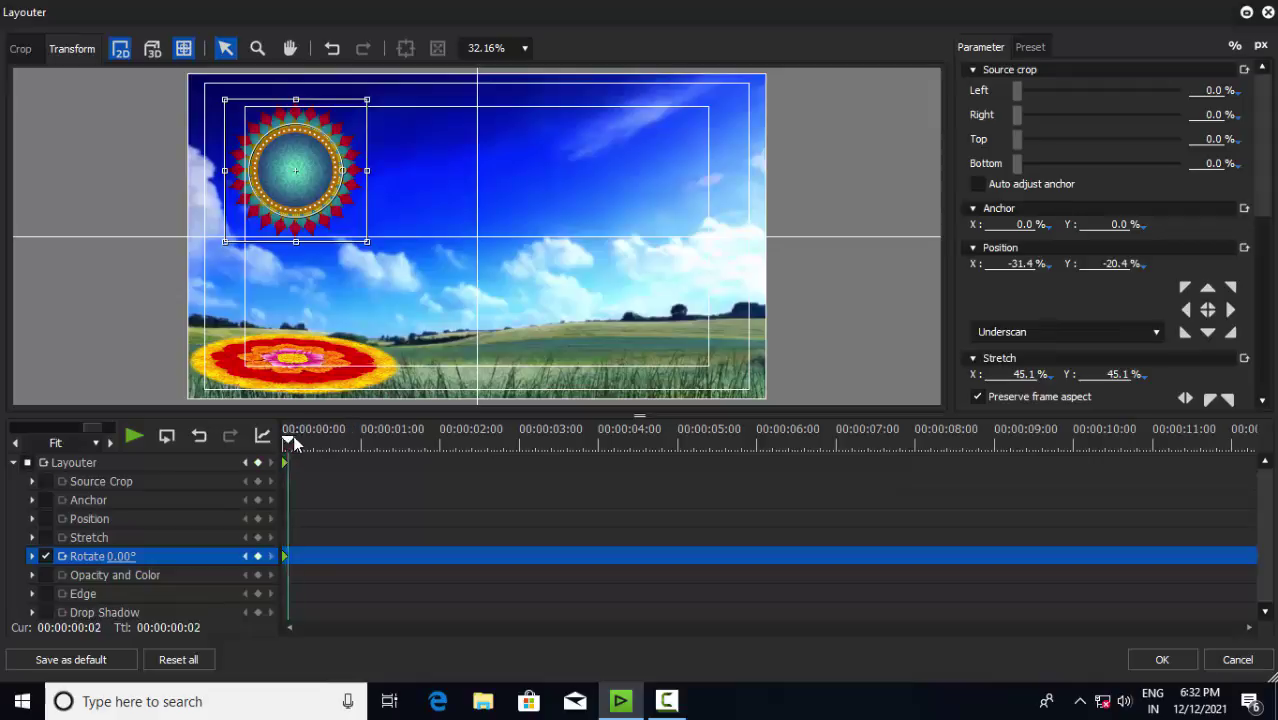
drag(288, 444, 1272, 486)
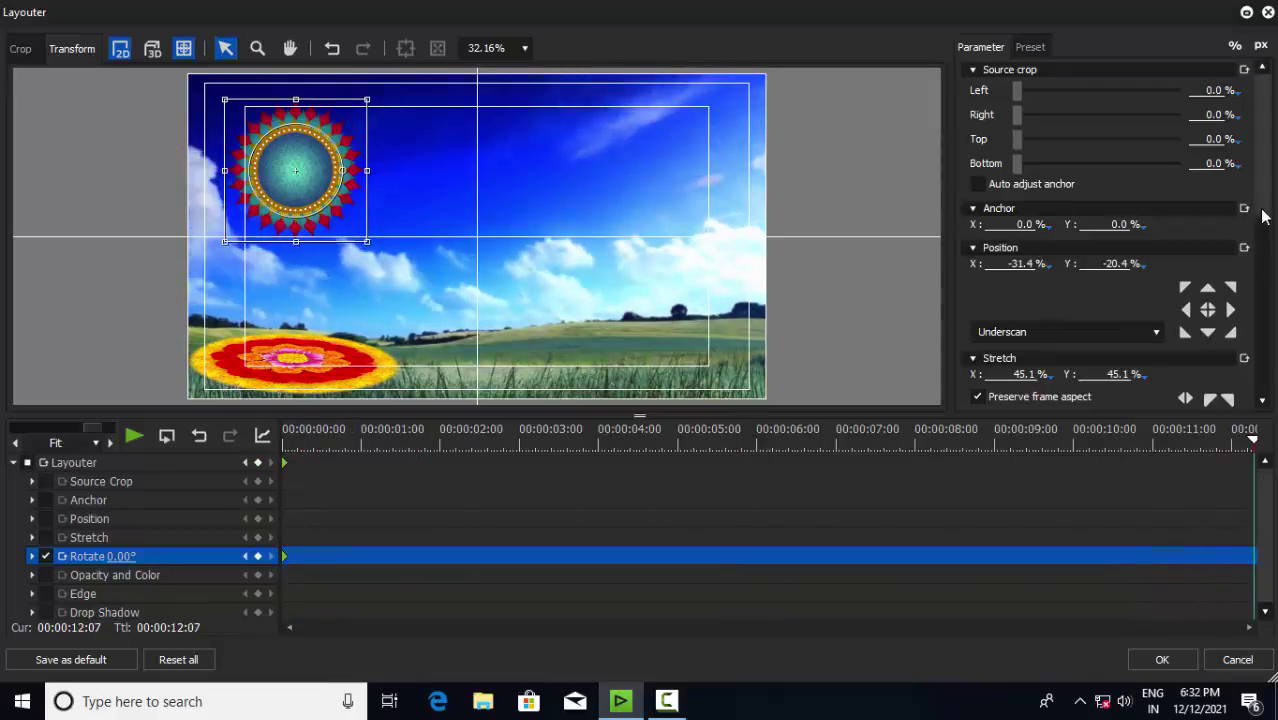
drag(1262, 216, 1262, 325)
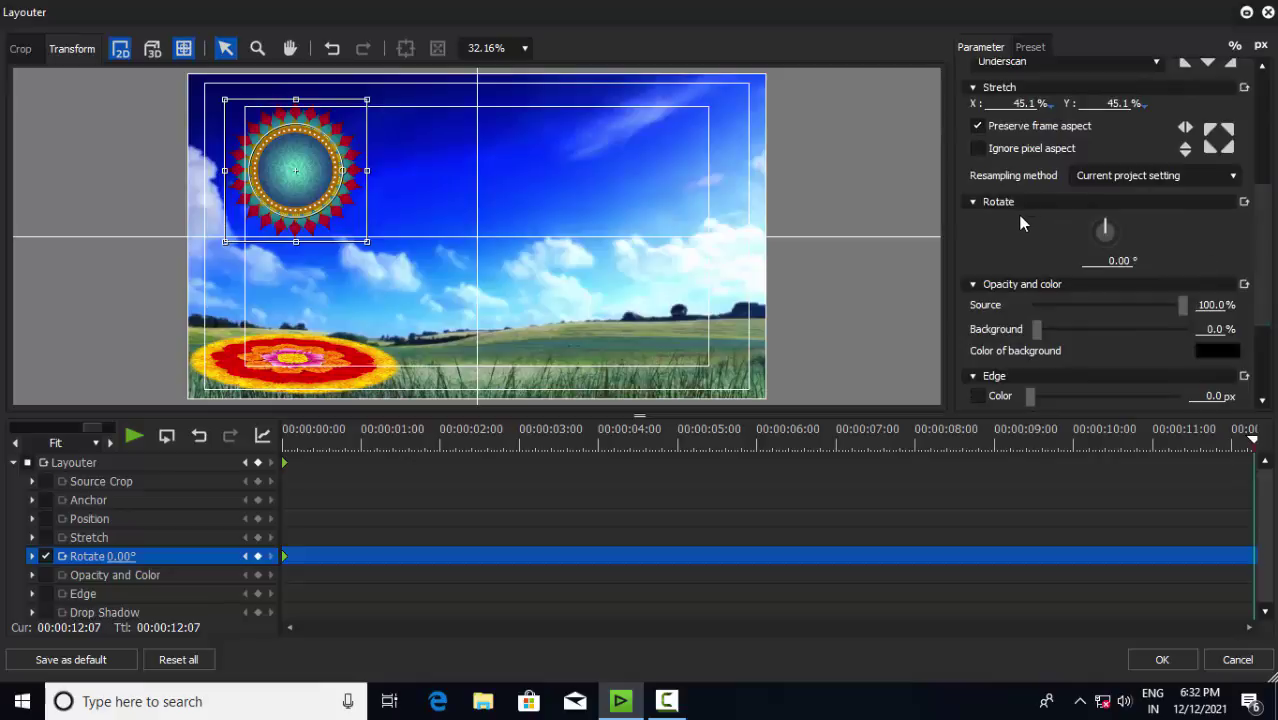
drag(1106, 230, 1106, 232)
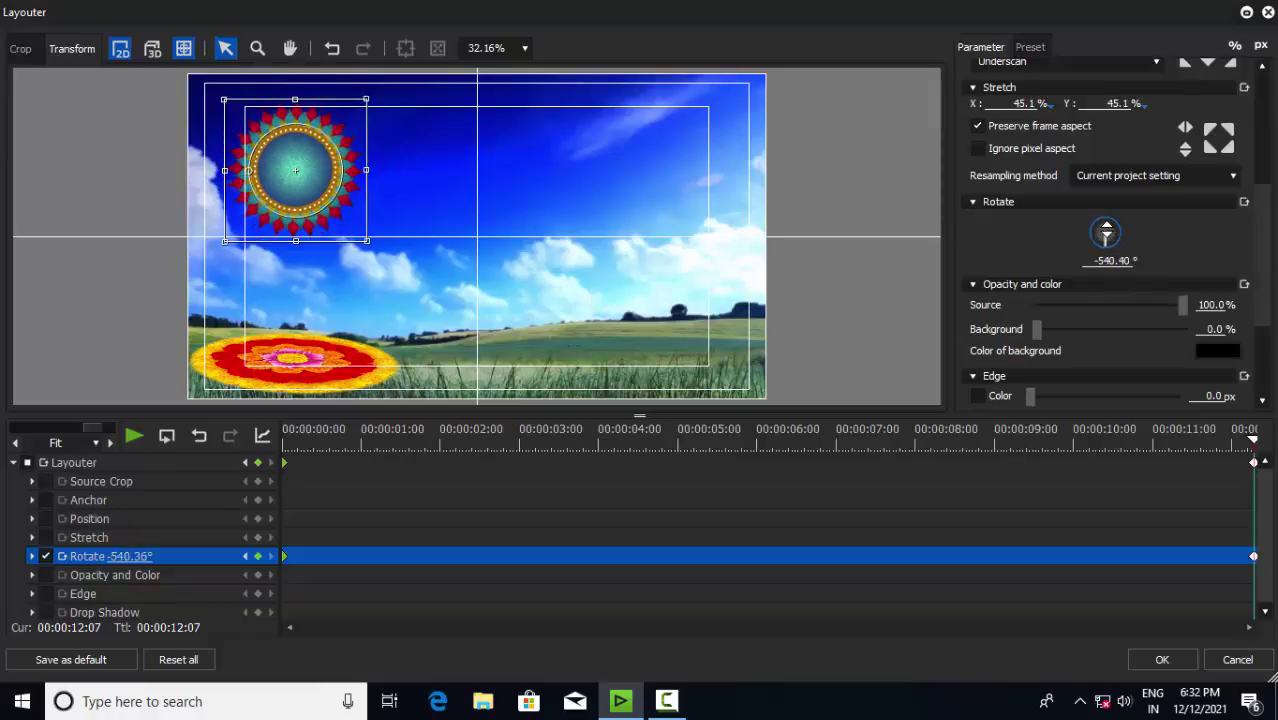
click(1150, 660)
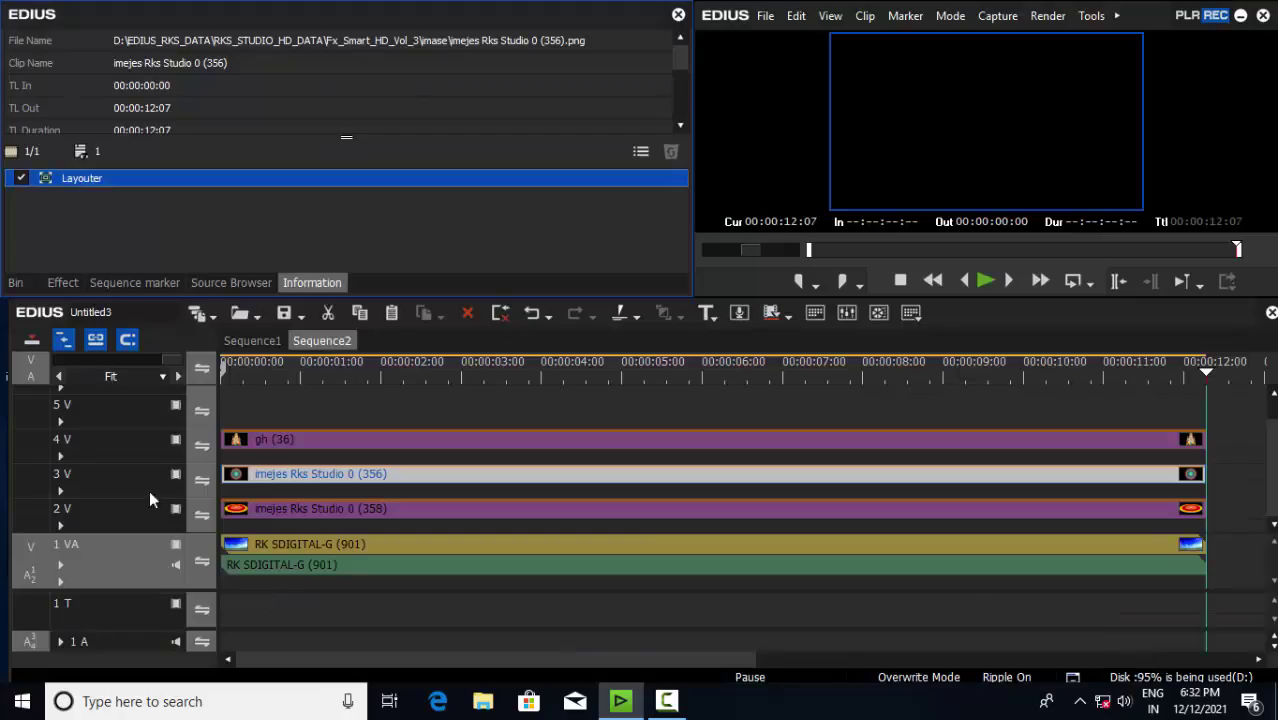
Play the rotating mandala full screen and compare it with the finished Sequence1 example, then return to Sequence2
key(ctrl+F11)
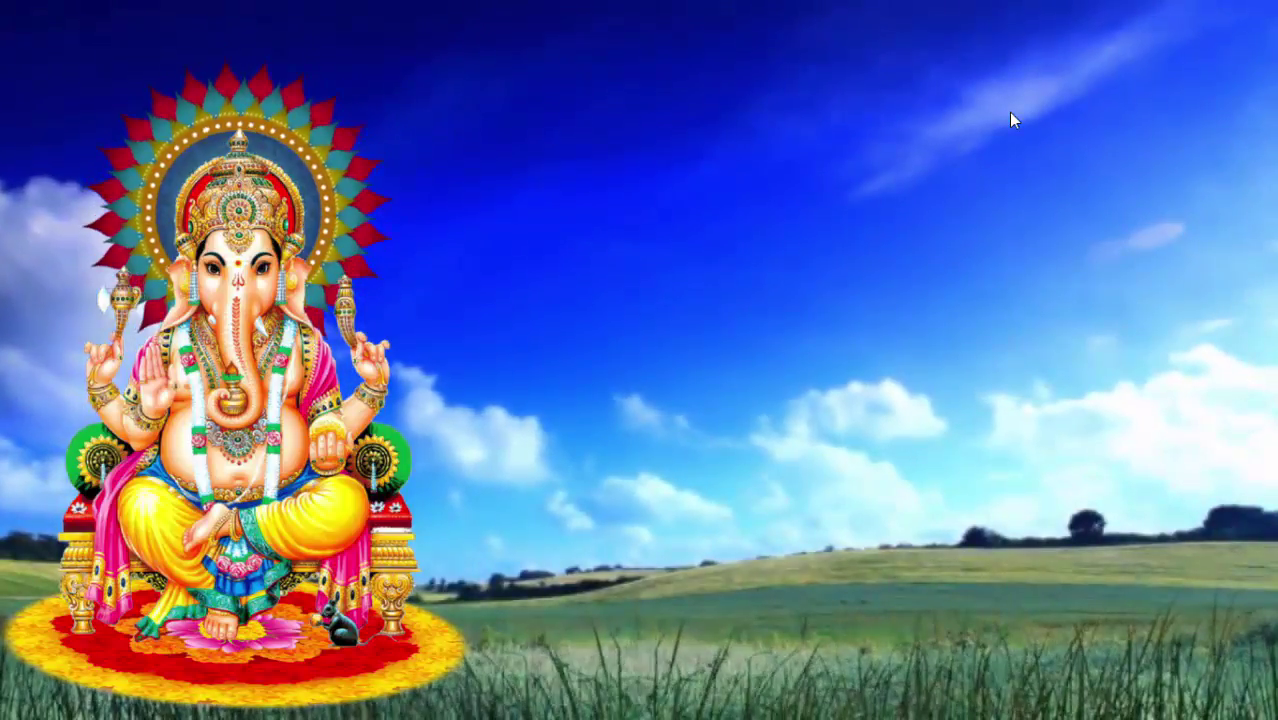
key(Escape)
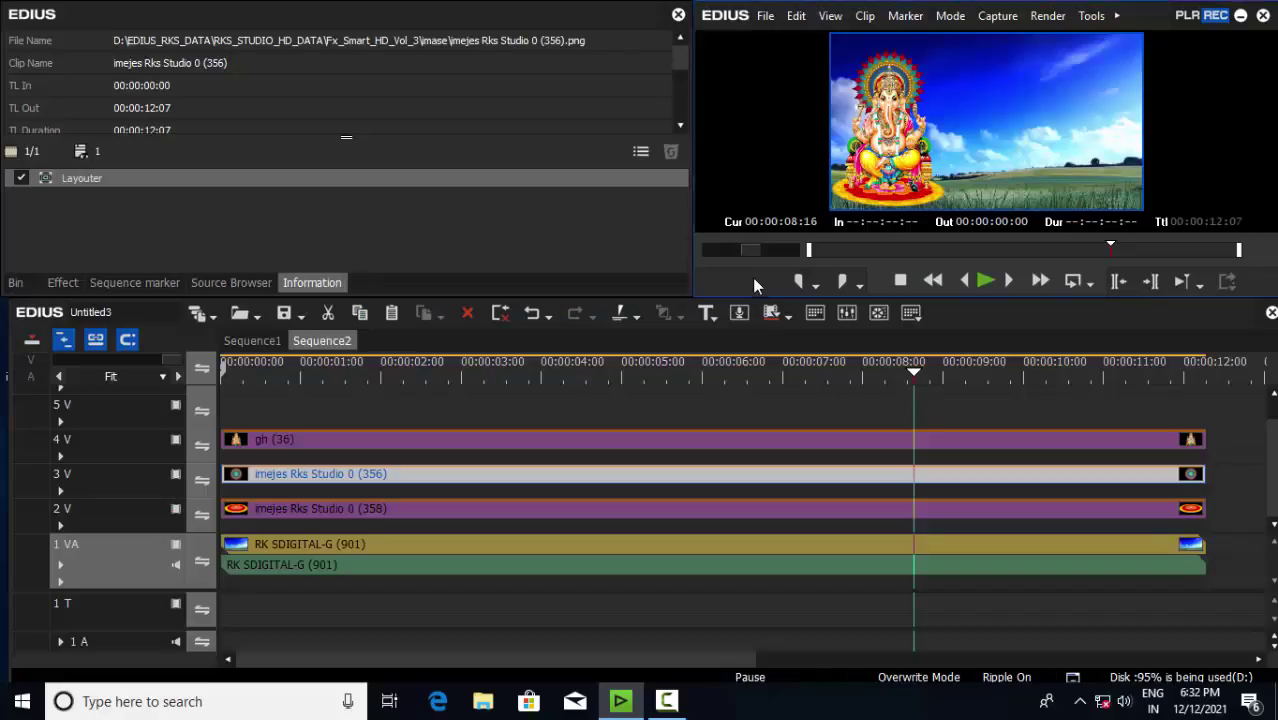
click(251, 341)
click(312, 366)
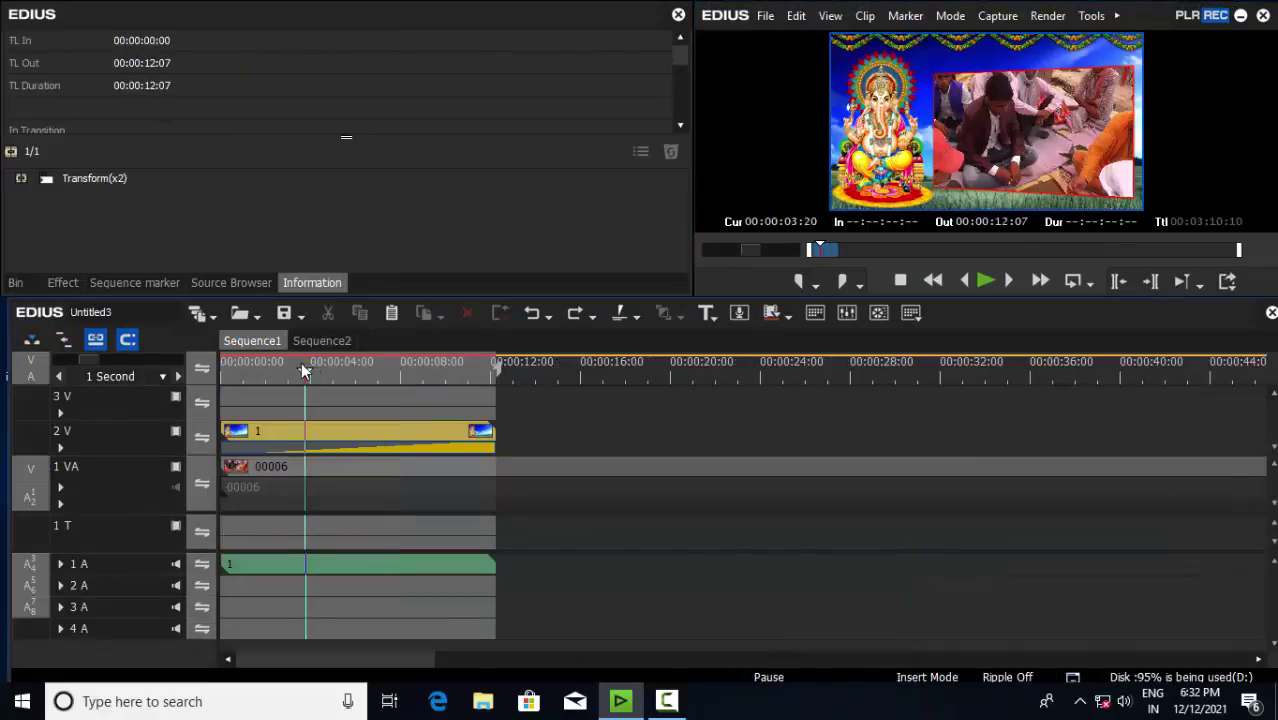
key(ctrl+F11)
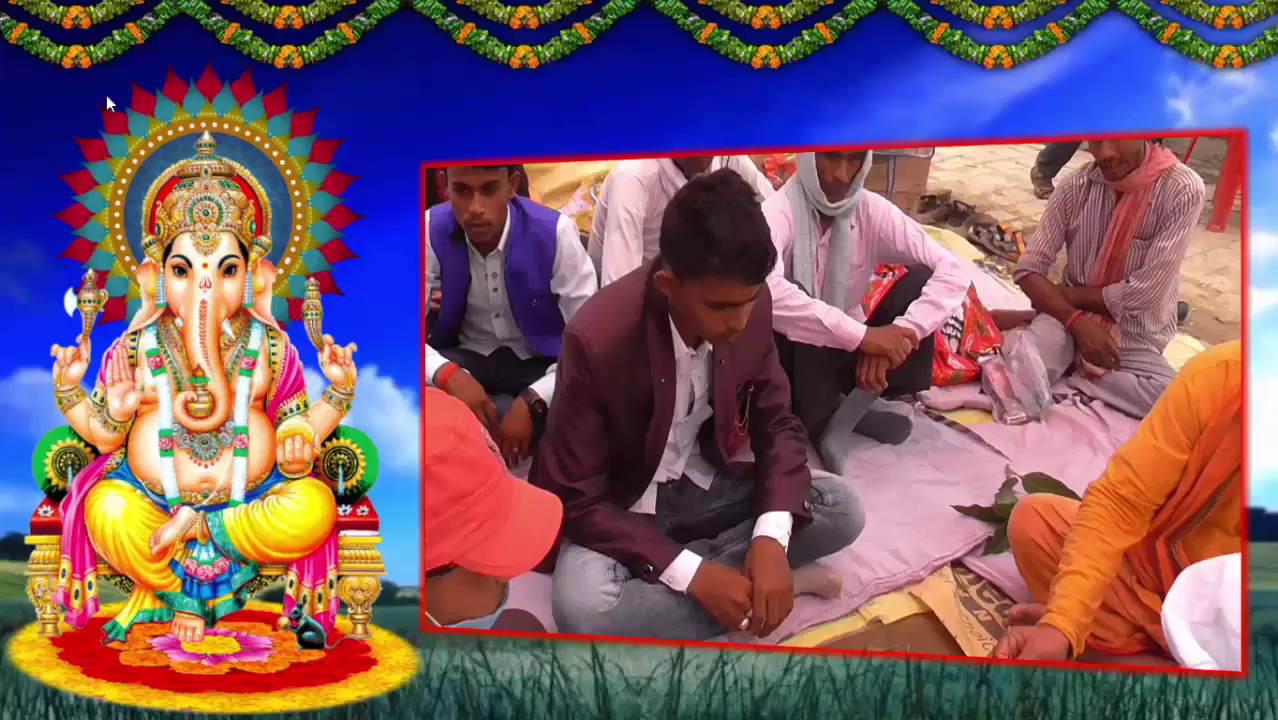
key(Escape)
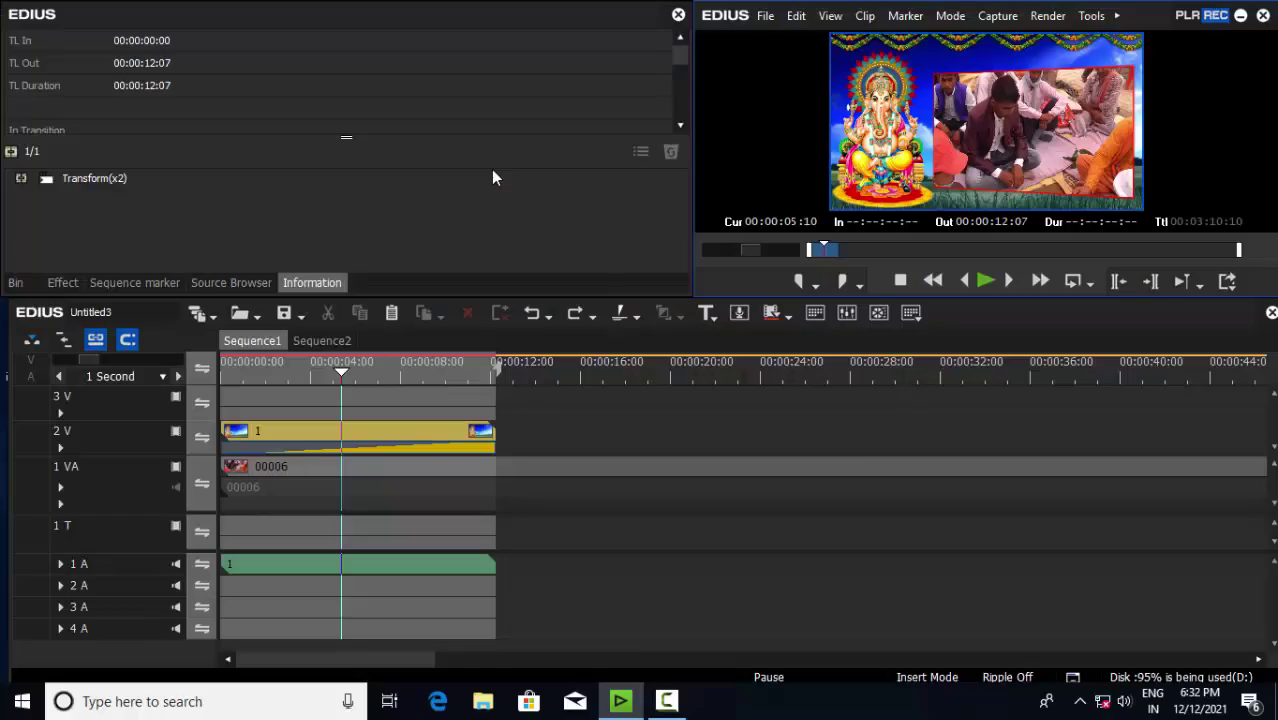
click(313, 340)
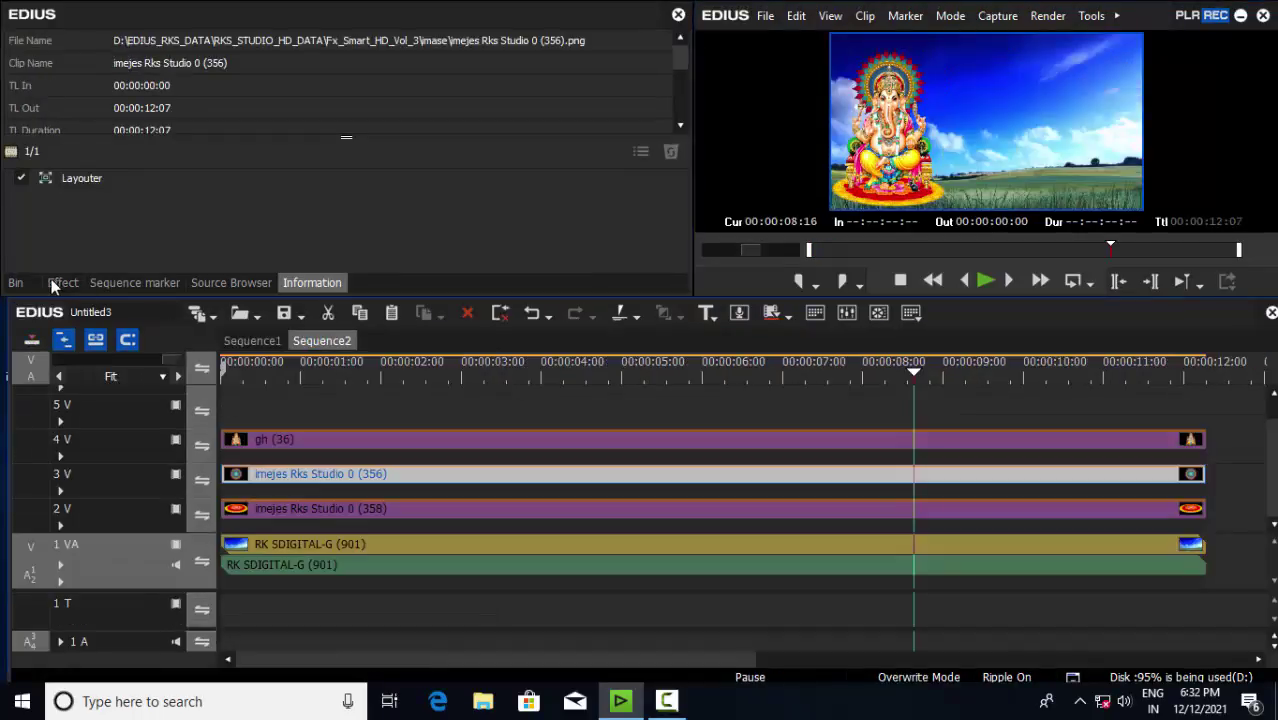
Place the garland image laxmibdar (59) on track 5 V at the start, extend it to 00:00:12:07 and check it full screen
click(24, 283)
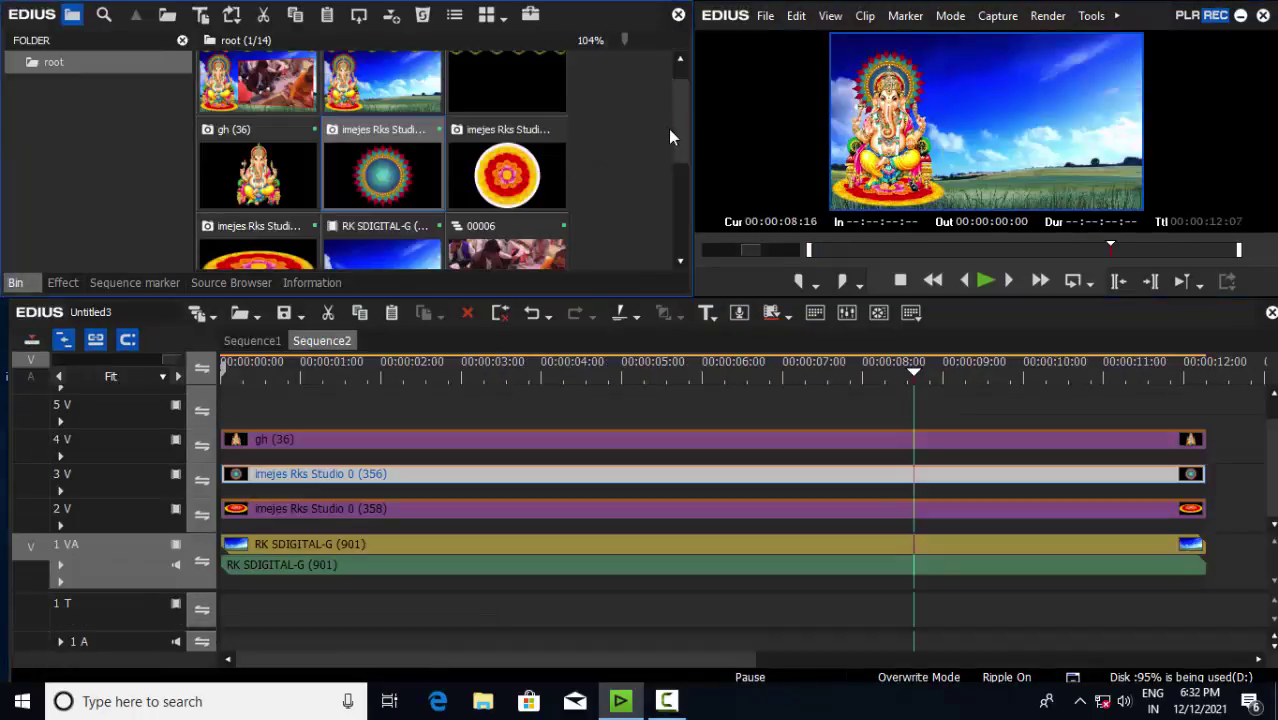
scroll(677, 134, up, 1)
click(502, 87)
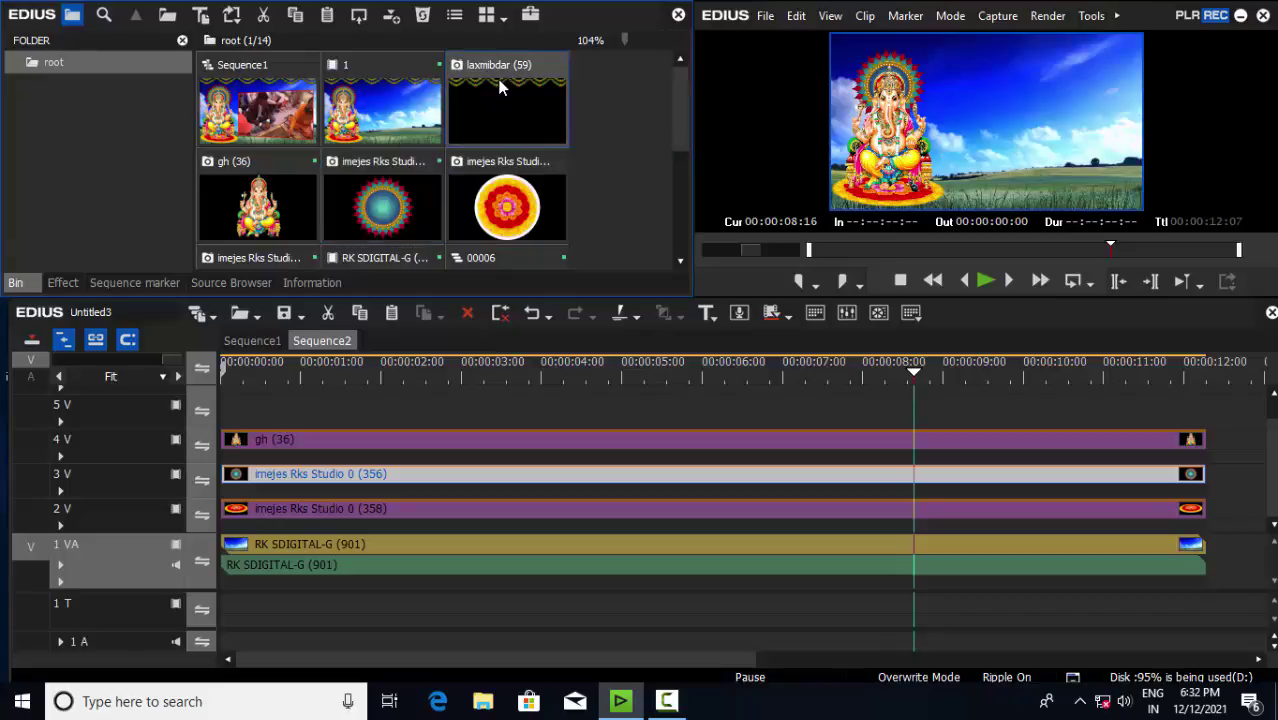
drag(519, 116, 228, 425)
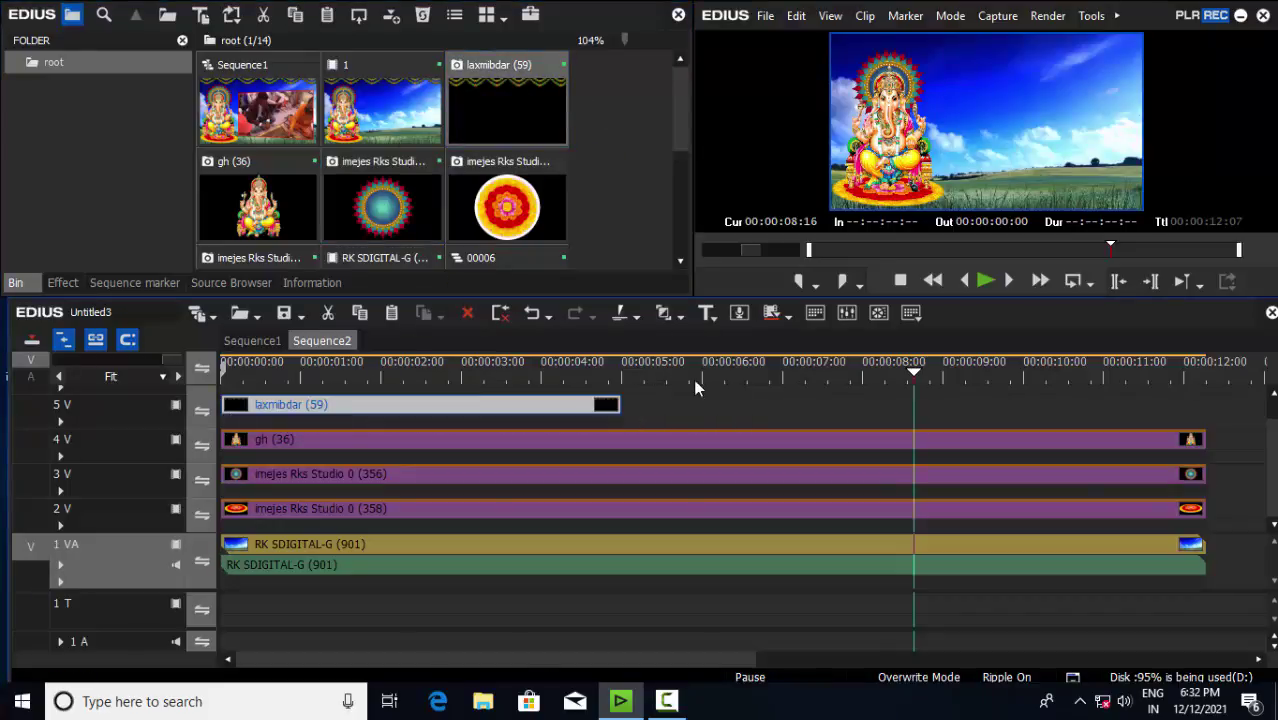
drag(618, 404, 1205, 445)
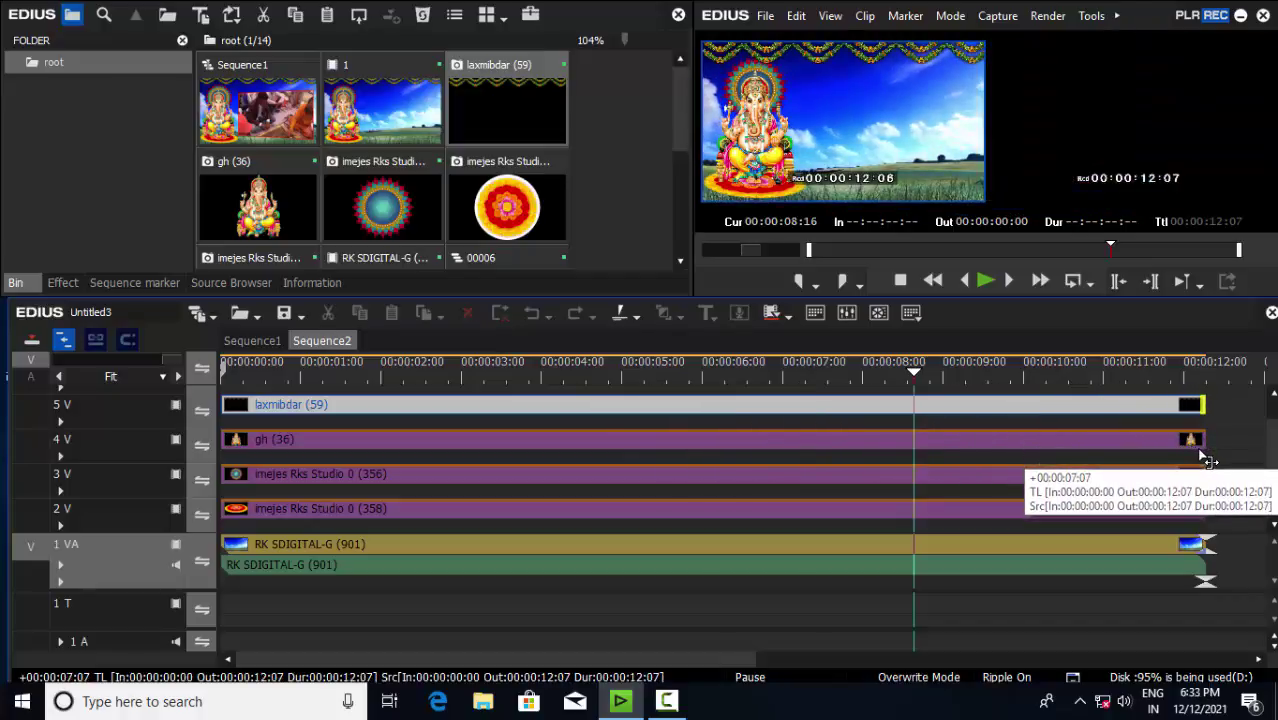
click(551, 372)
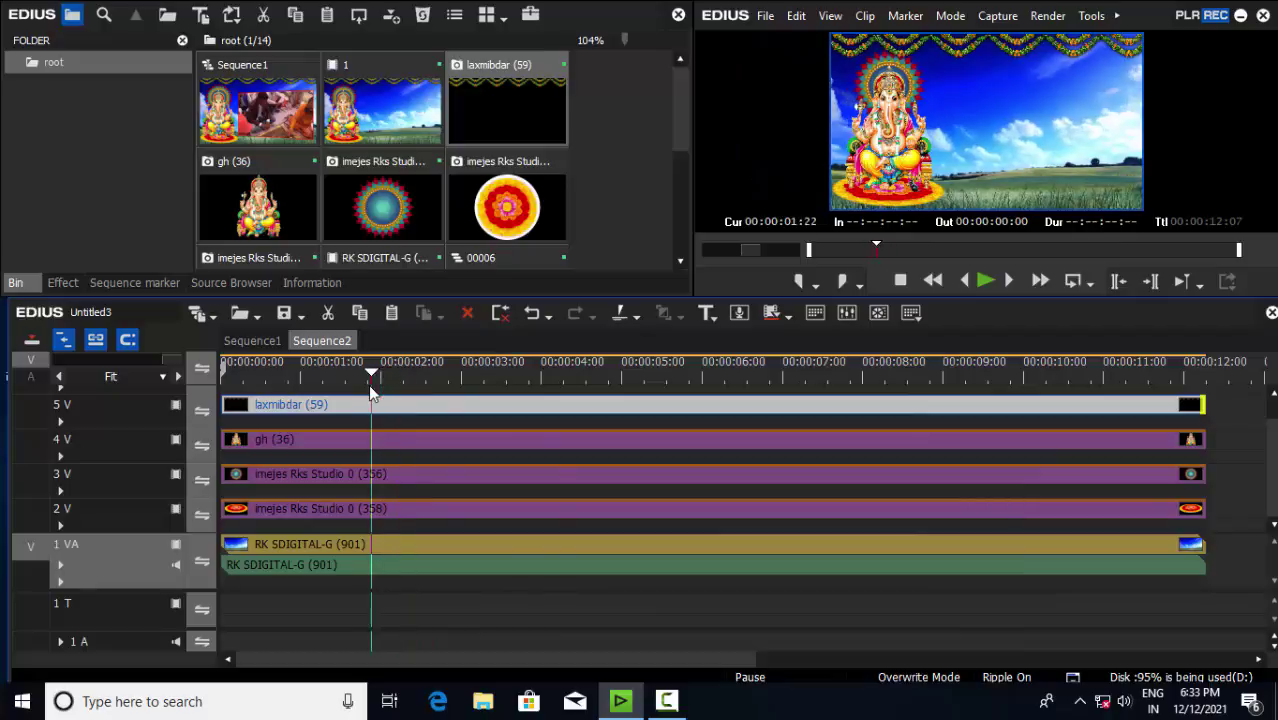
key(F10)
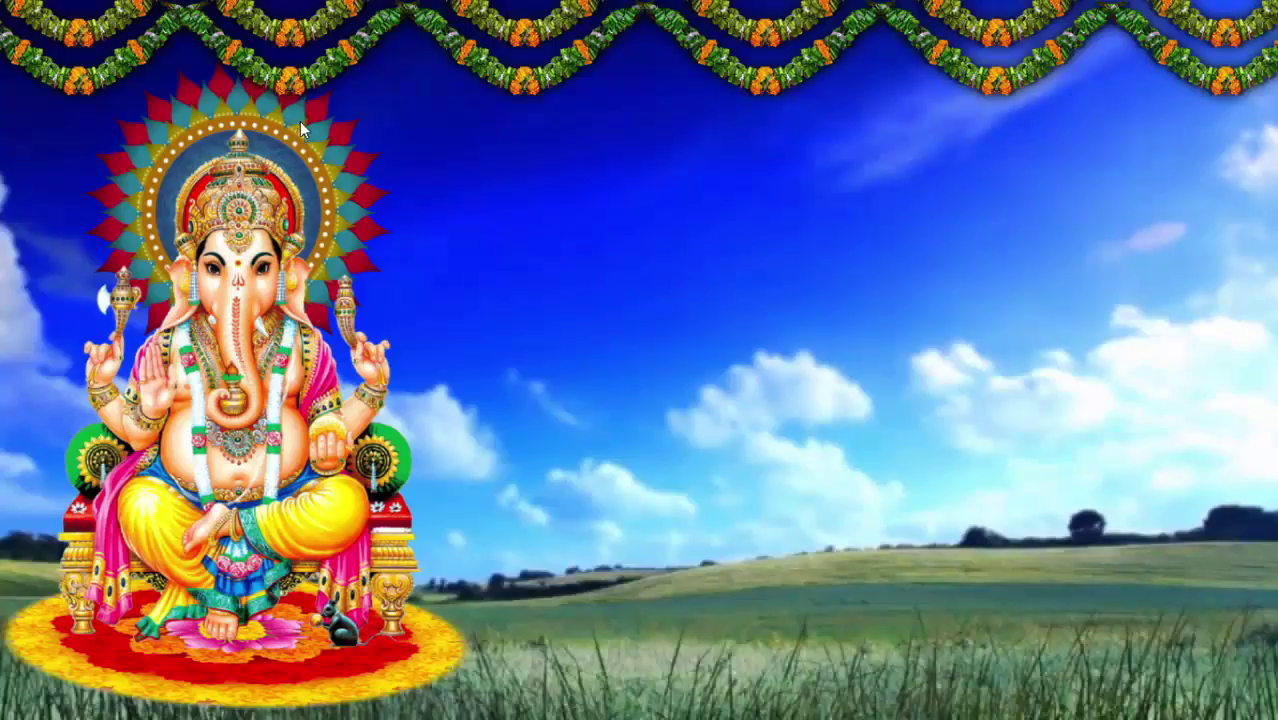
key(Escape)
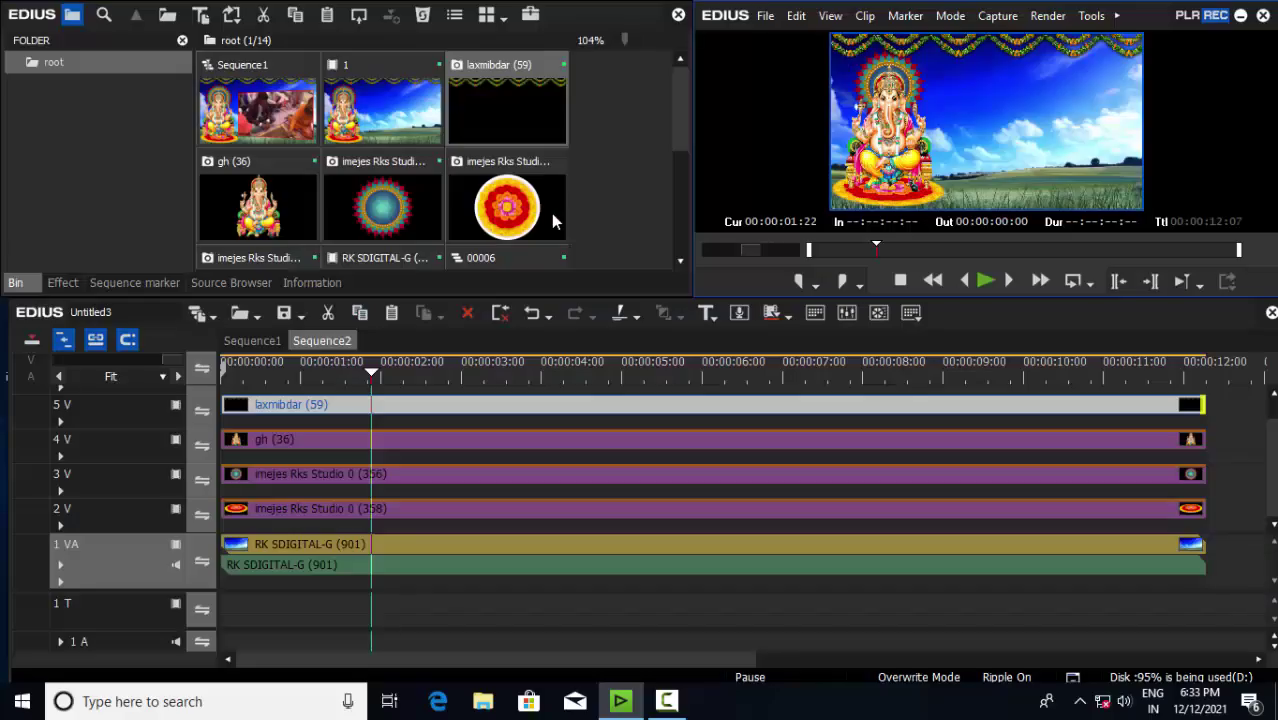
In the garland clip's Layouter, turn off Preserve frame aspect and reduce the vertical stretch to about 83.50 % from the lower edge
click(311, 282)
click(110, 182)
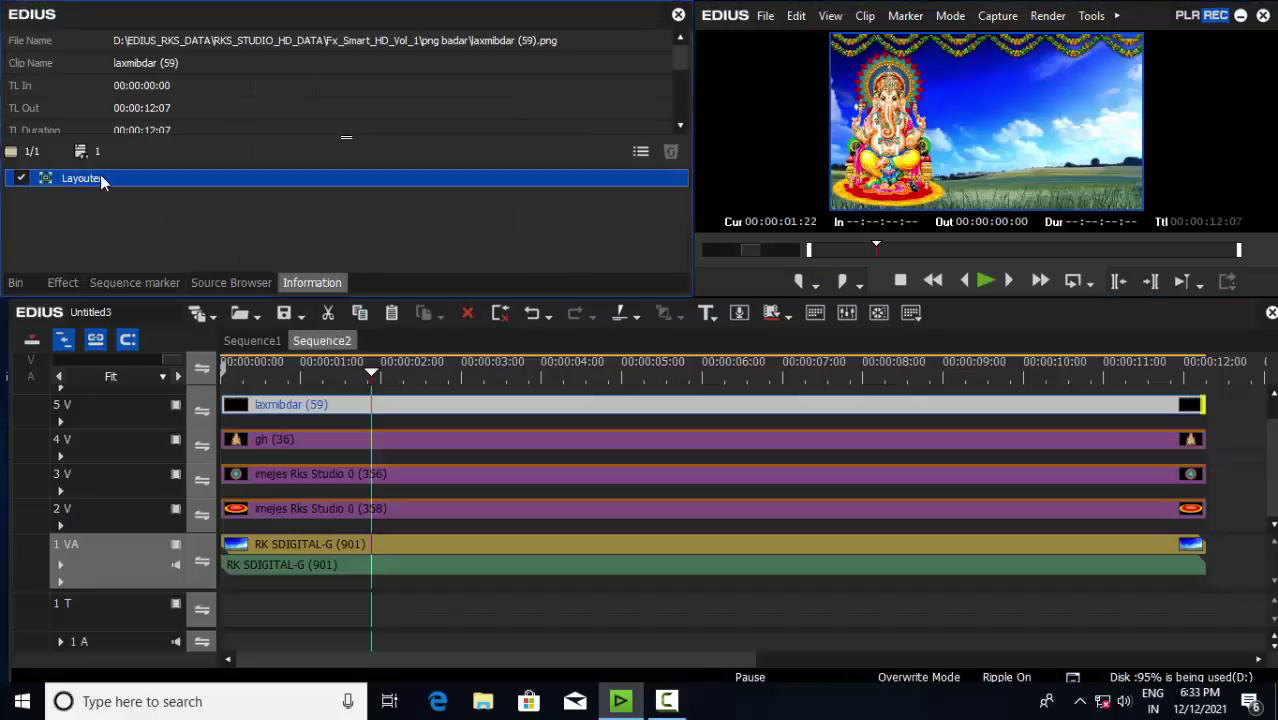
double_click(110, 182)
drag(1265, 152, 1265, 242)
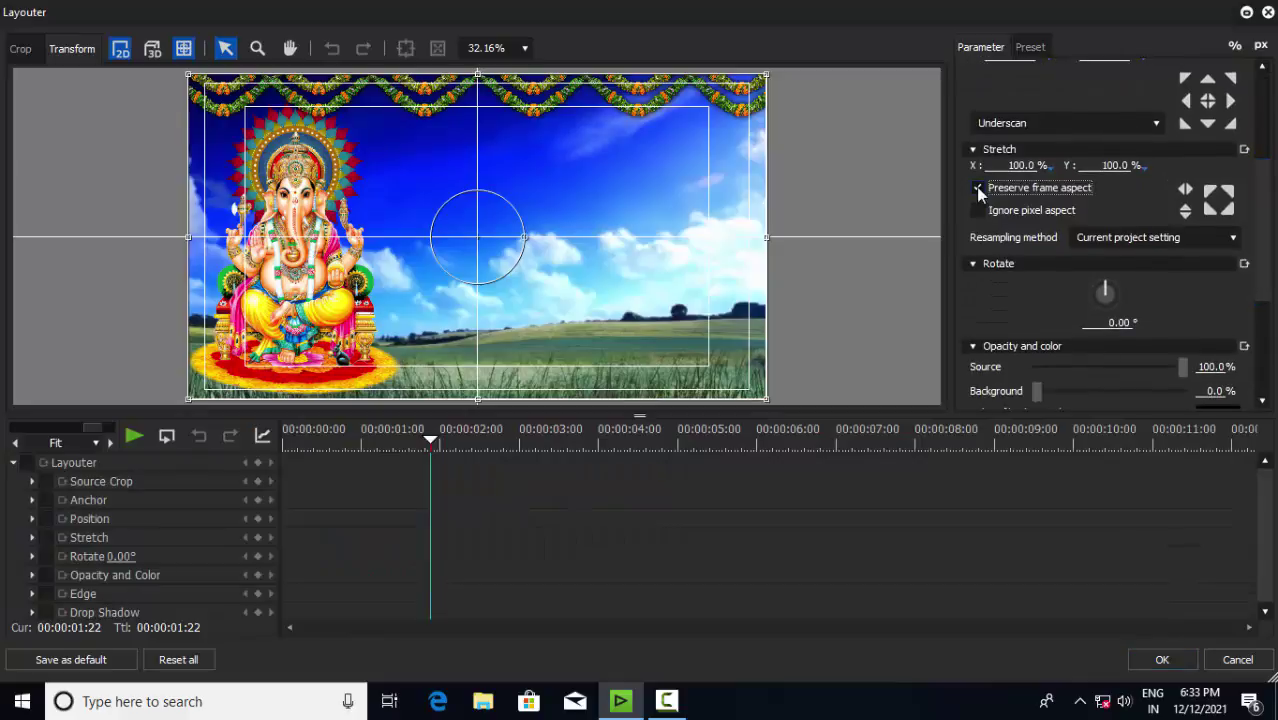
click(977, 188)
drag(476, 403, 476, 371)
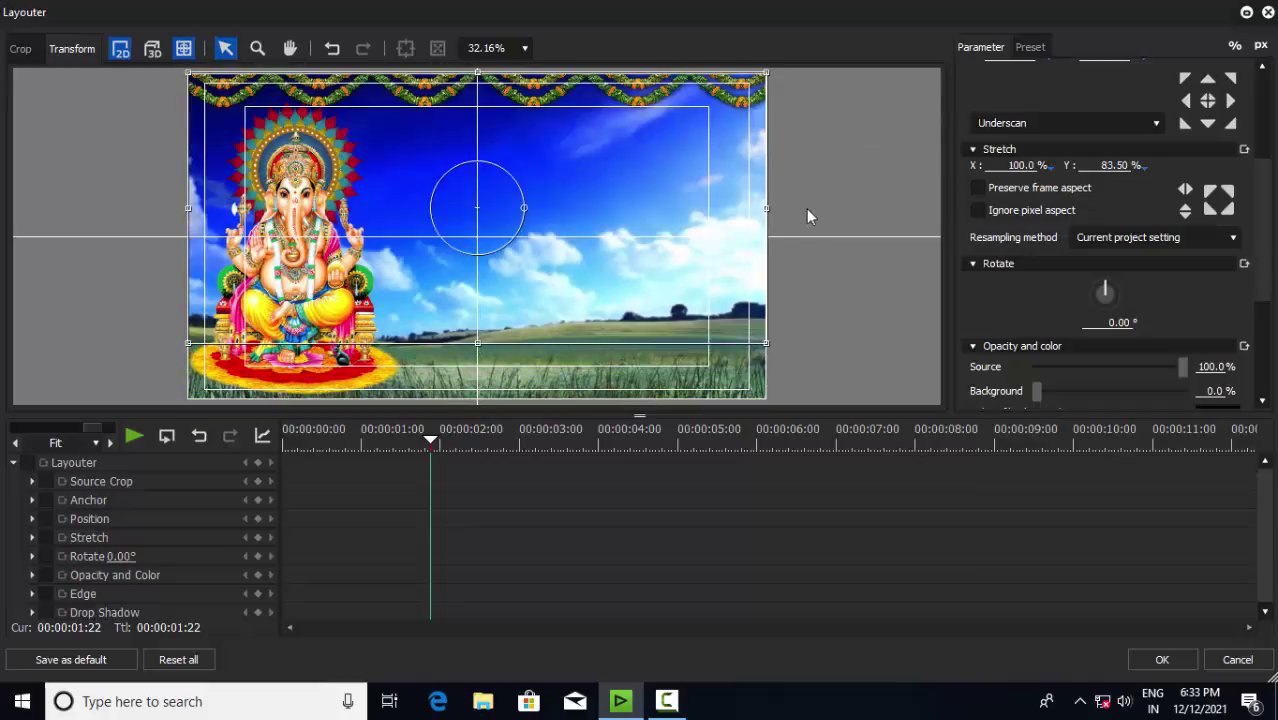
Widen the garland to about 113.00 % horizontal stretch, apply the layout and check the composition full screen at several points
drag(778, 214, 845, 209)
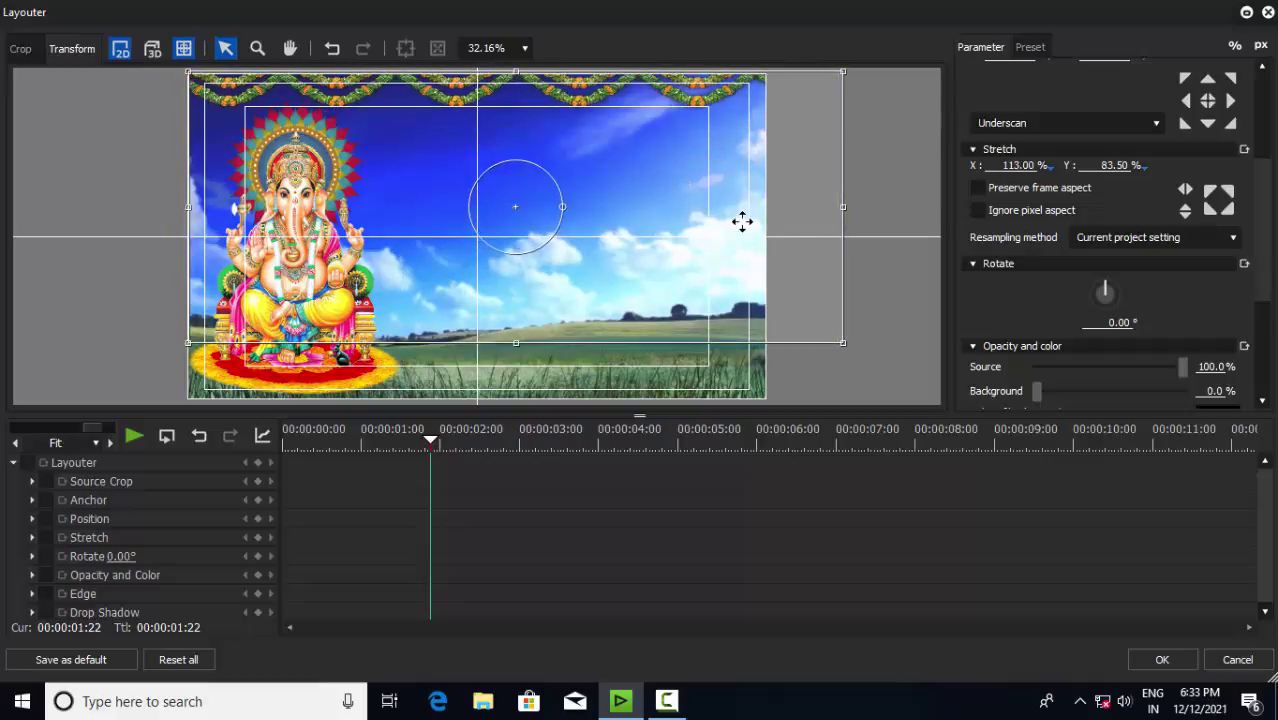
click(1165, 658)
key(ctrl+F11)
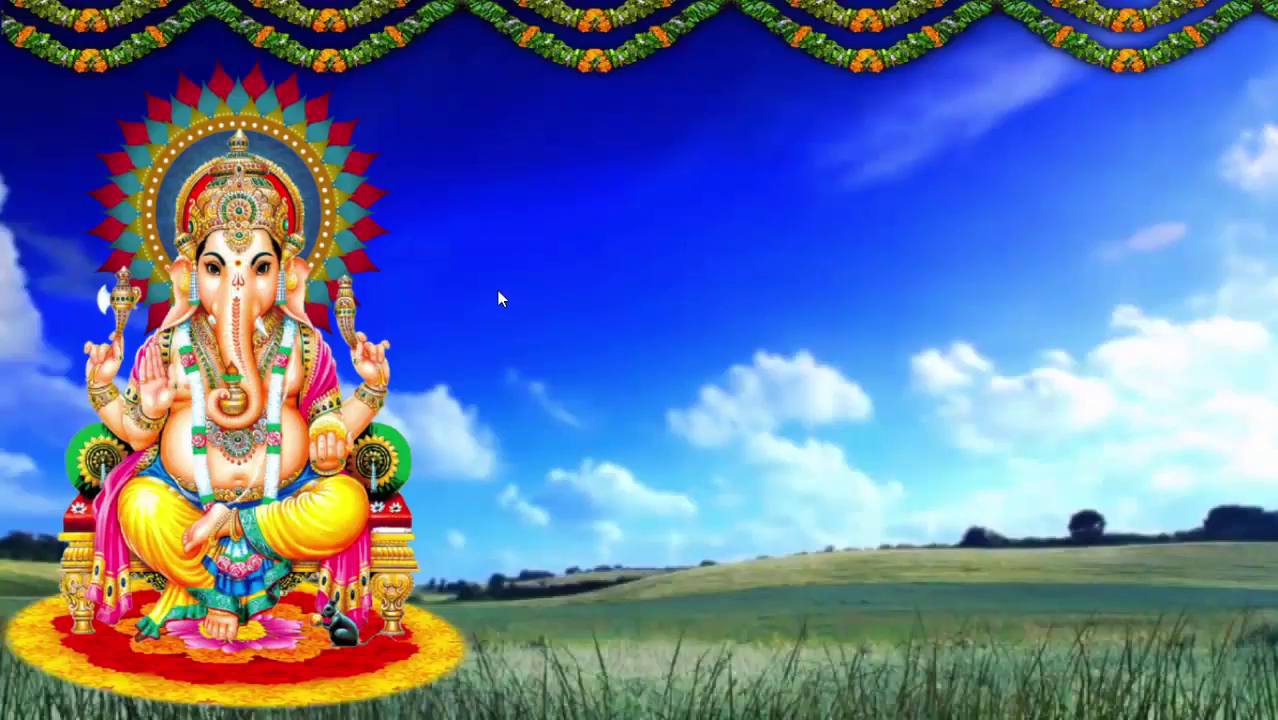
key(Escape)
drag(253, 363, 650, 373)
key(ctrl+F11)
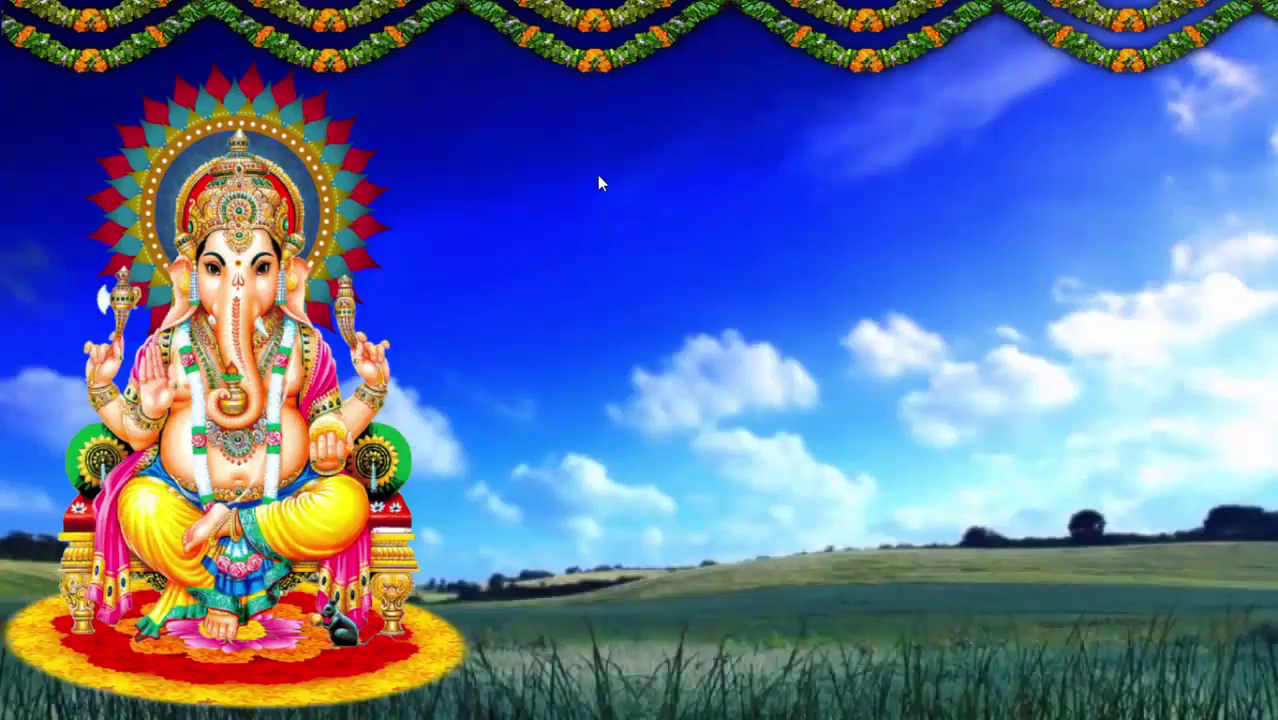
key(Escape)
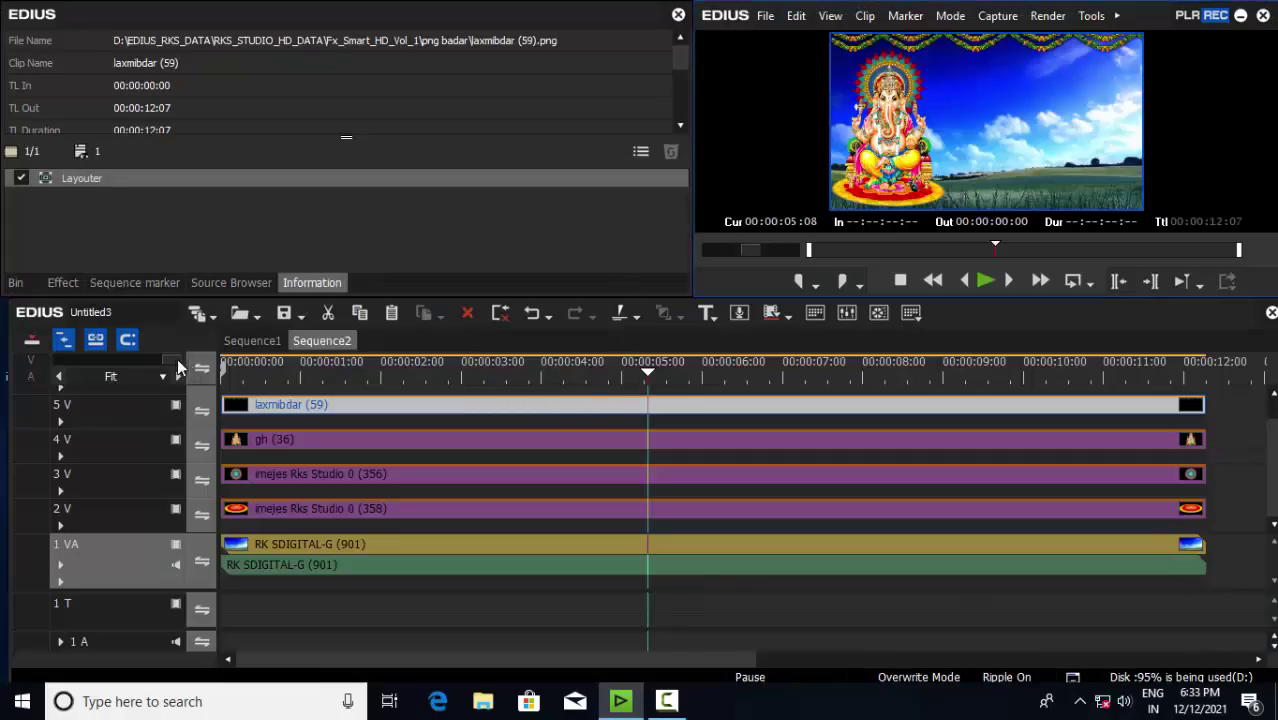
Set the Sequence2 Out point at the end of the clips, 00:00:12:07
click(1196, 378)
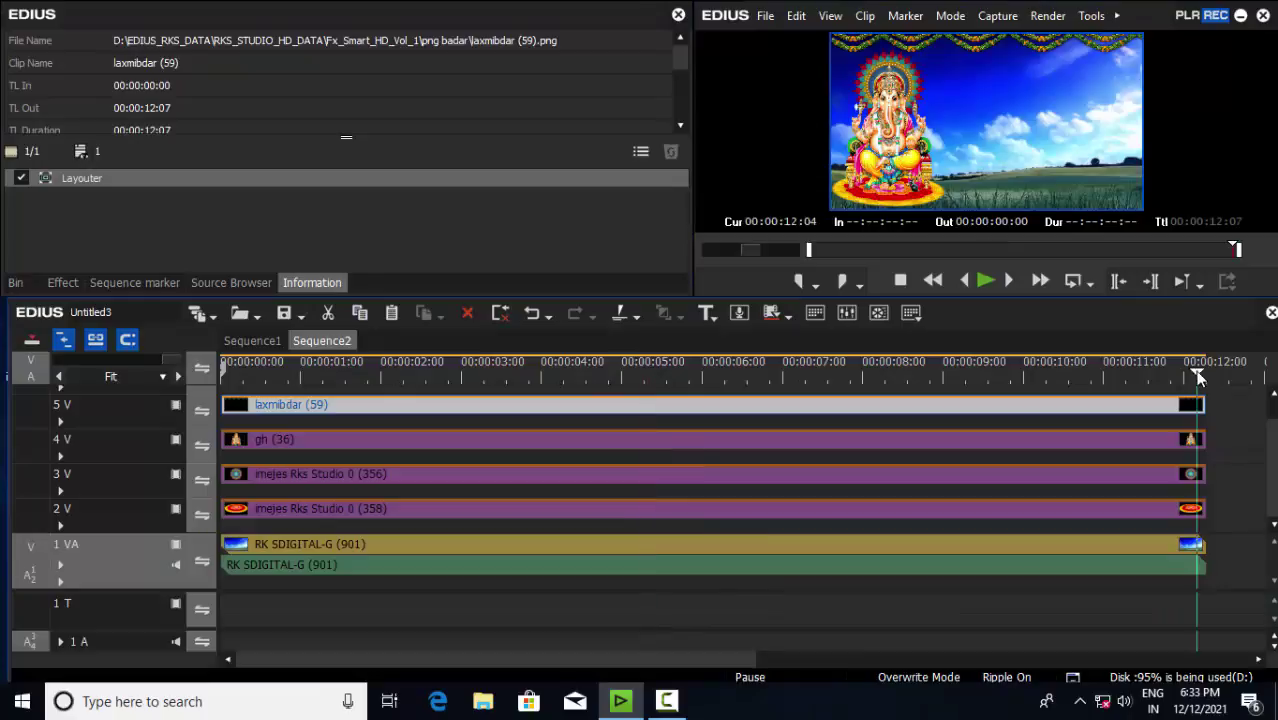
click(843, 286)
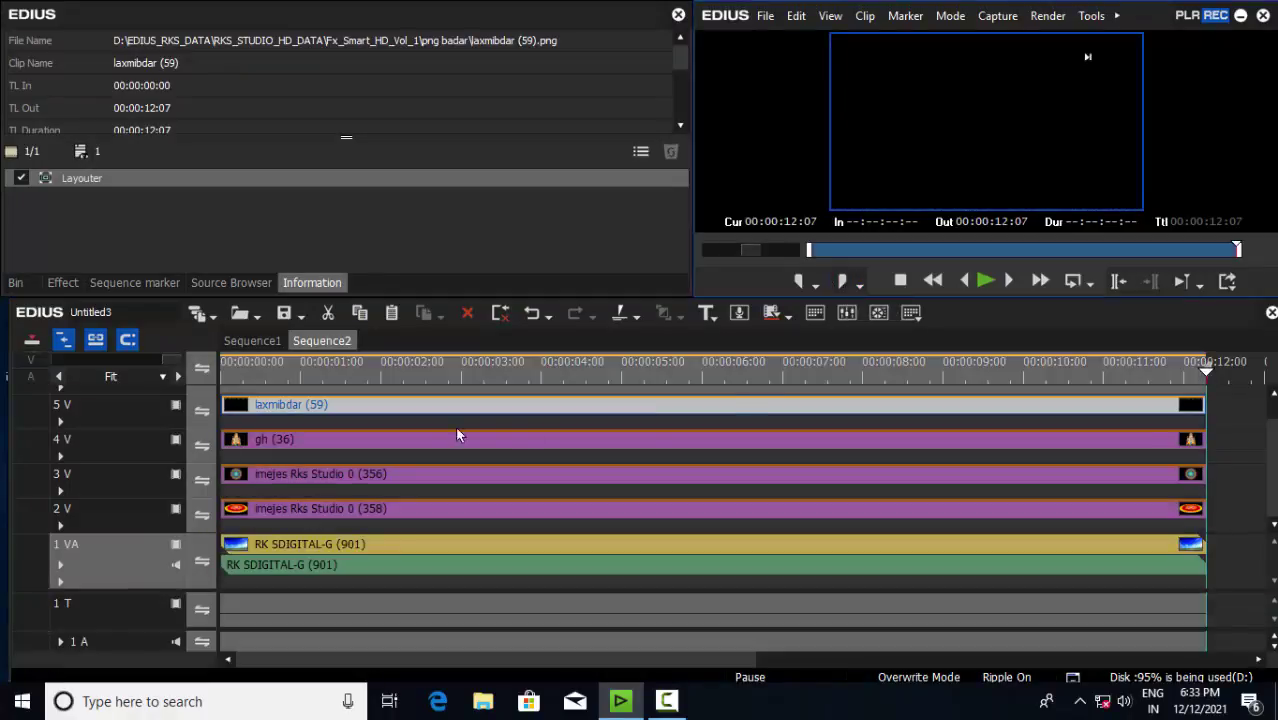
click(647, 360)
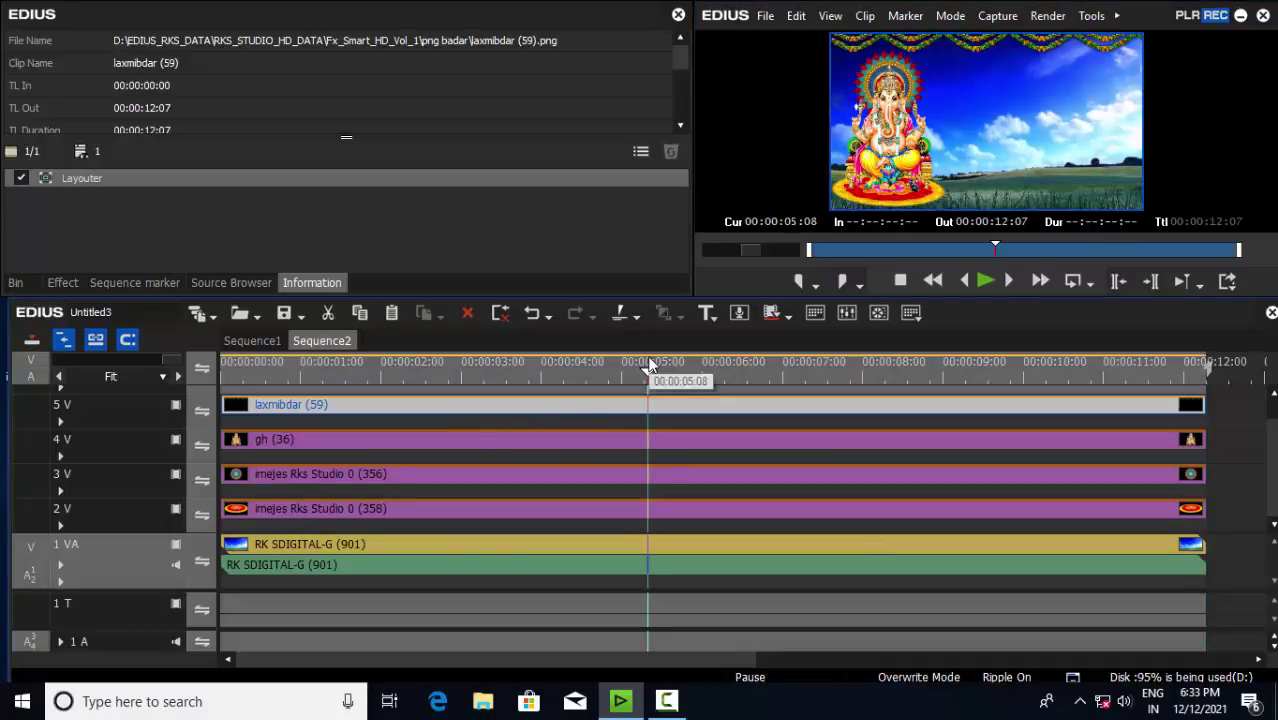
Export Sequence2 up to its Out point with the H.264/AVC exporter as an MP4 named rks studio on the Desktop
key(F11)
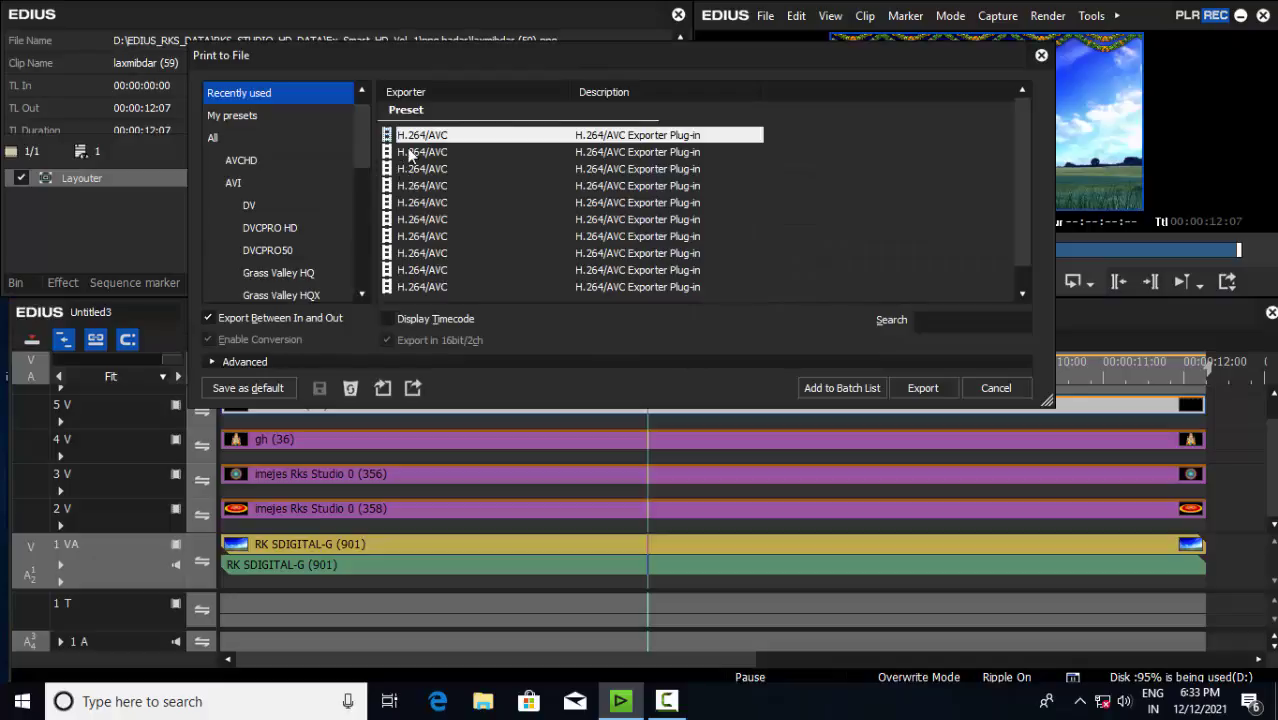
double_click(504, 163)
click(63, 150)
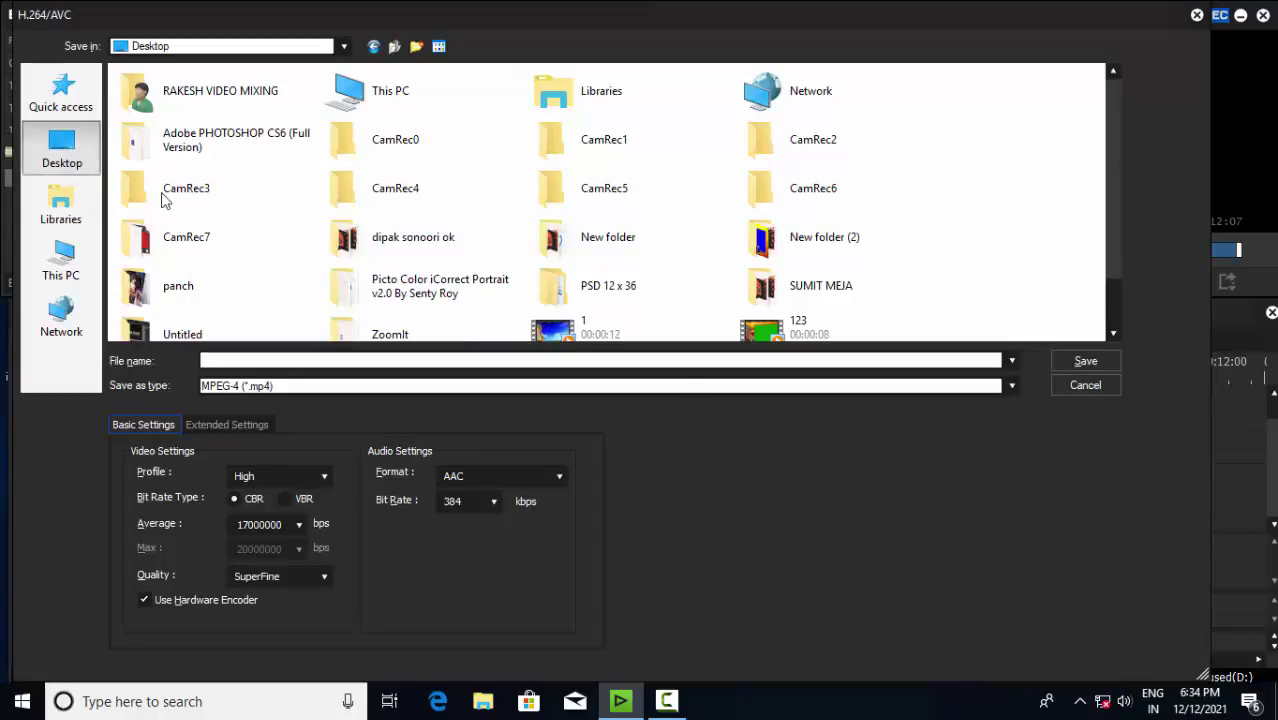
click(210, 358)
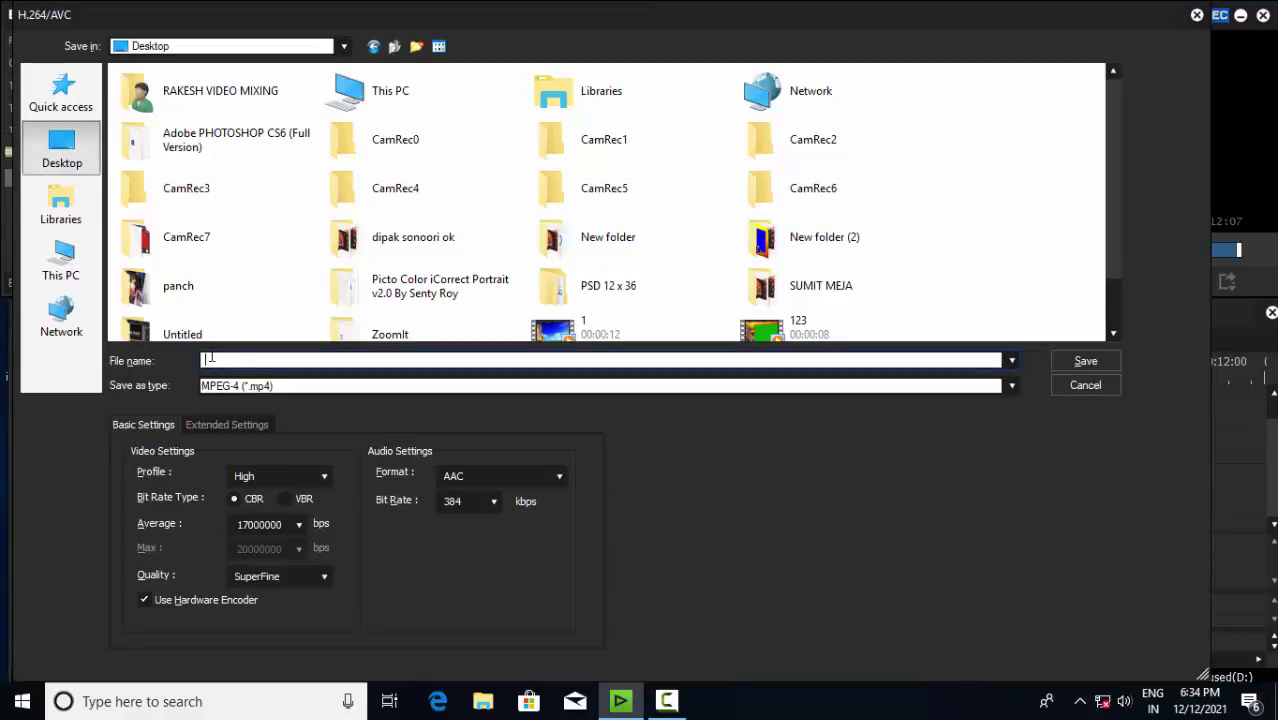
text(r)
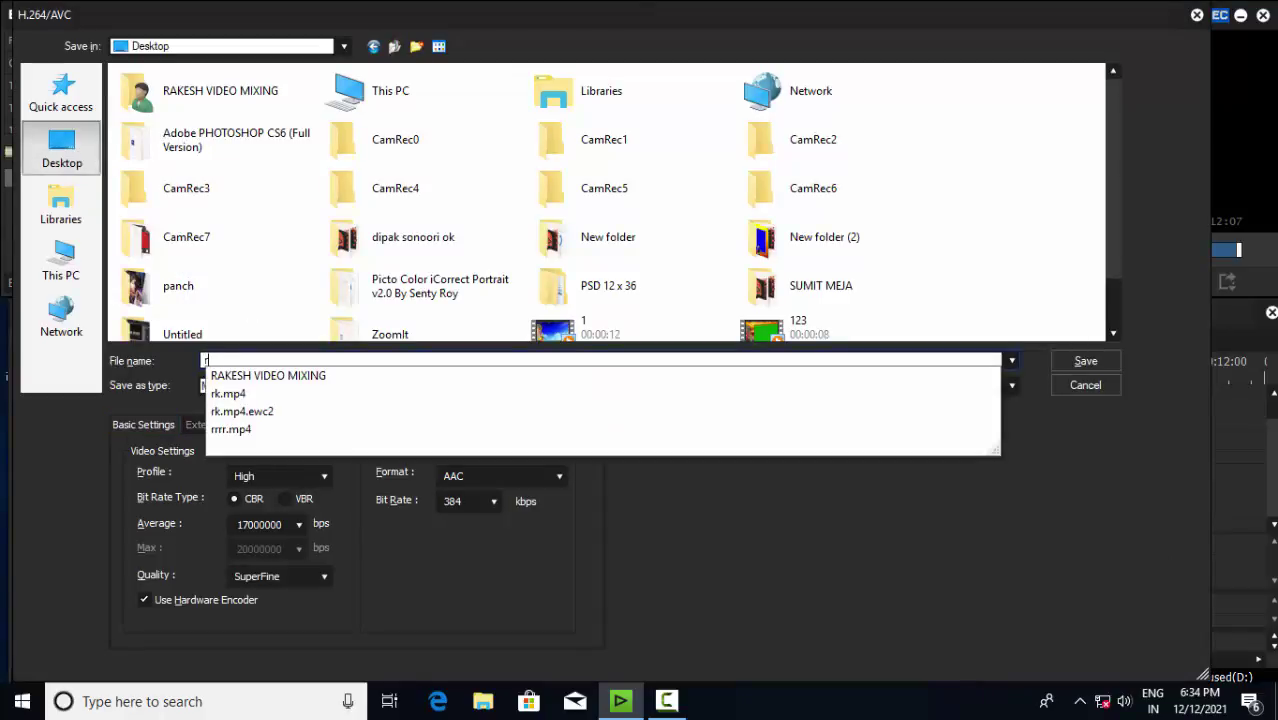
text(ks stu)
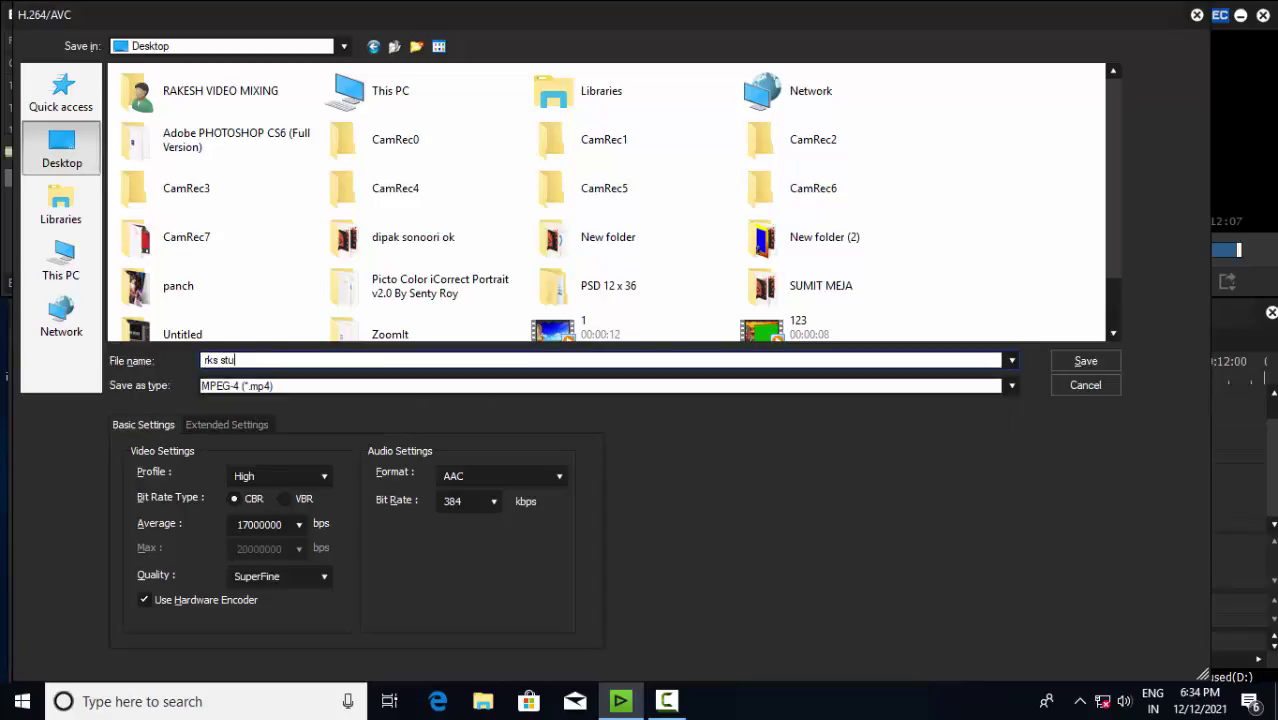
text(dio)
click(1085, 362)
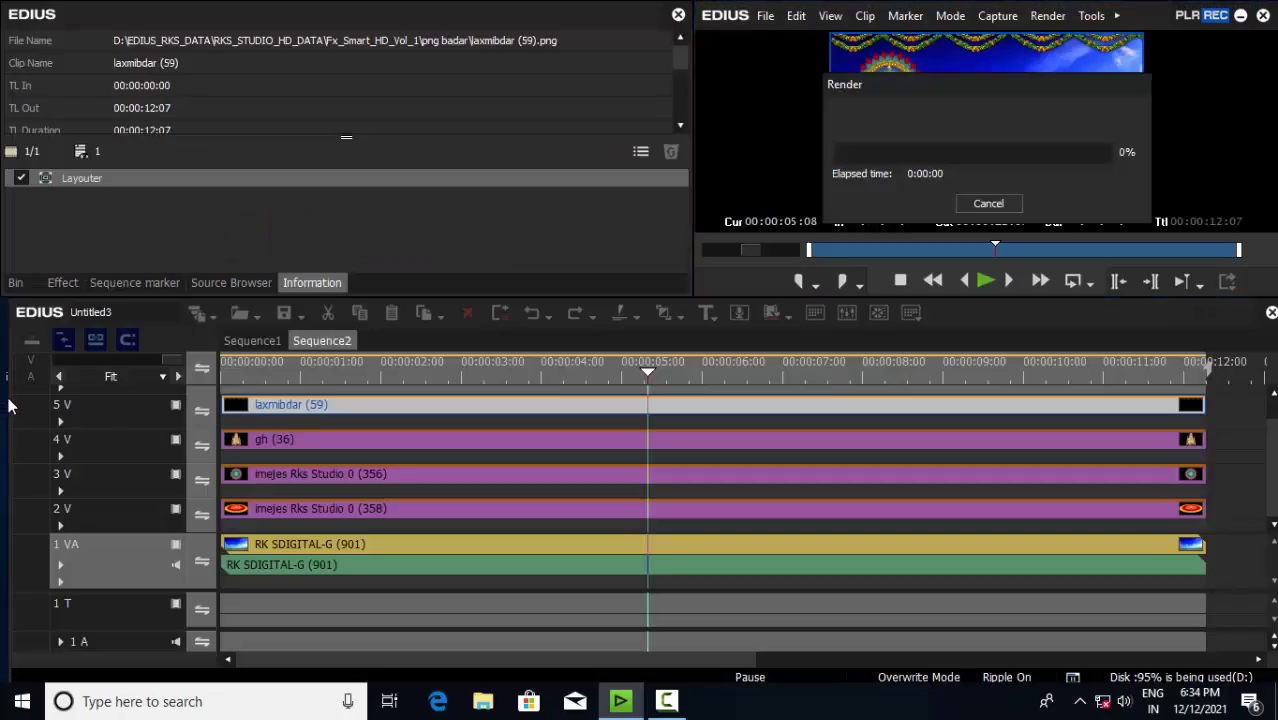
drag(917, 87, 665, 113)
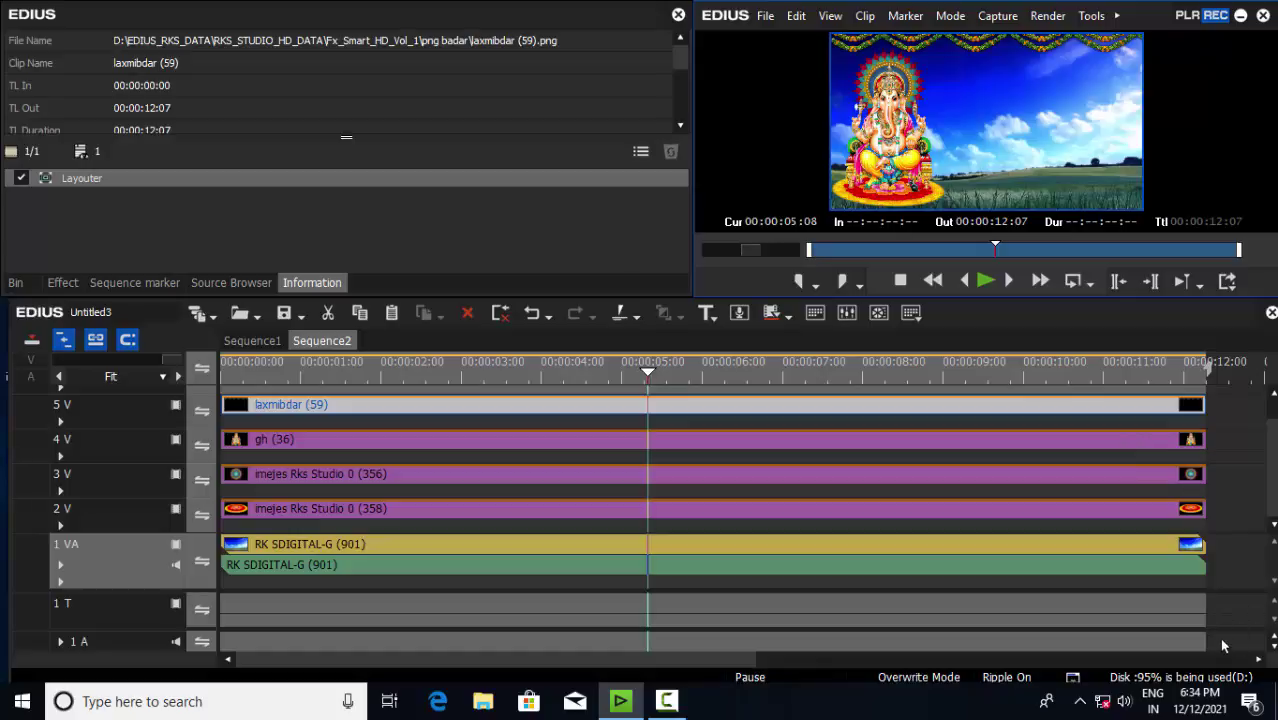
Delete all the clips from the Sequence2 timeline
drag(1219, 637, 195, 358)
drag(1259, 473, 1257, 514)
key(Delete)
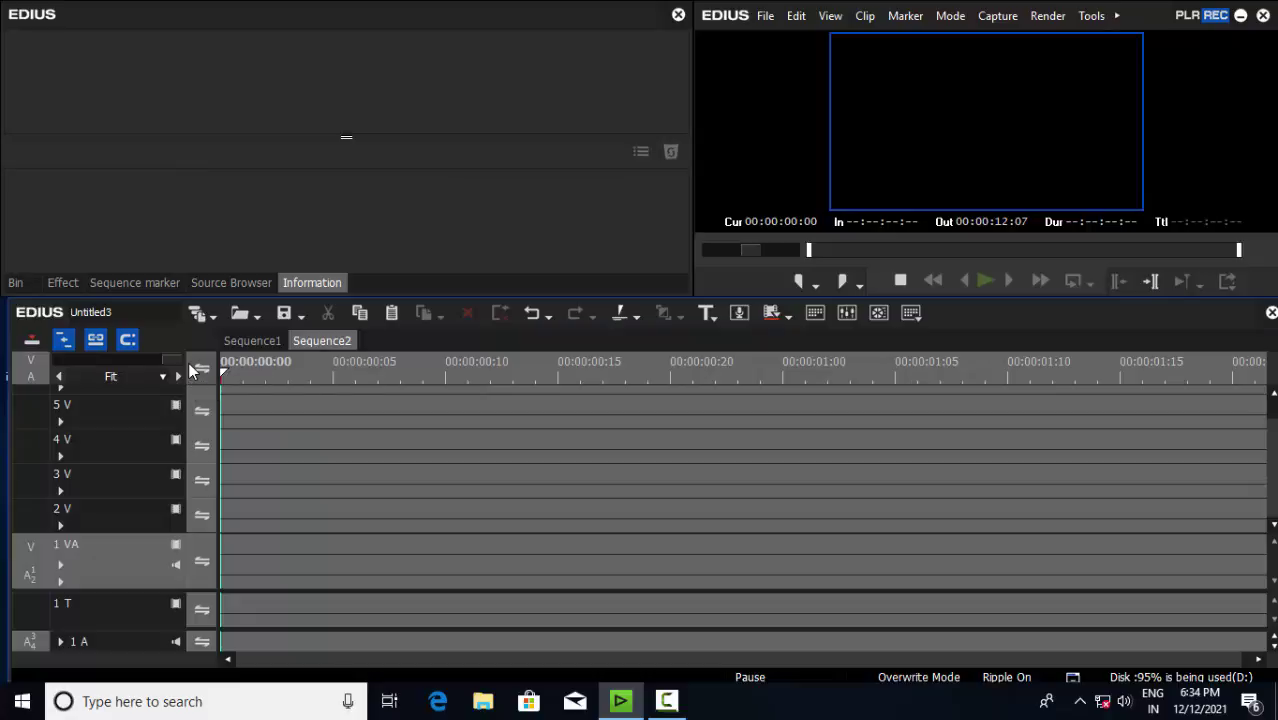
Import the exported rks studio video from the Desktop into the bin's root folder
click(16, 283)
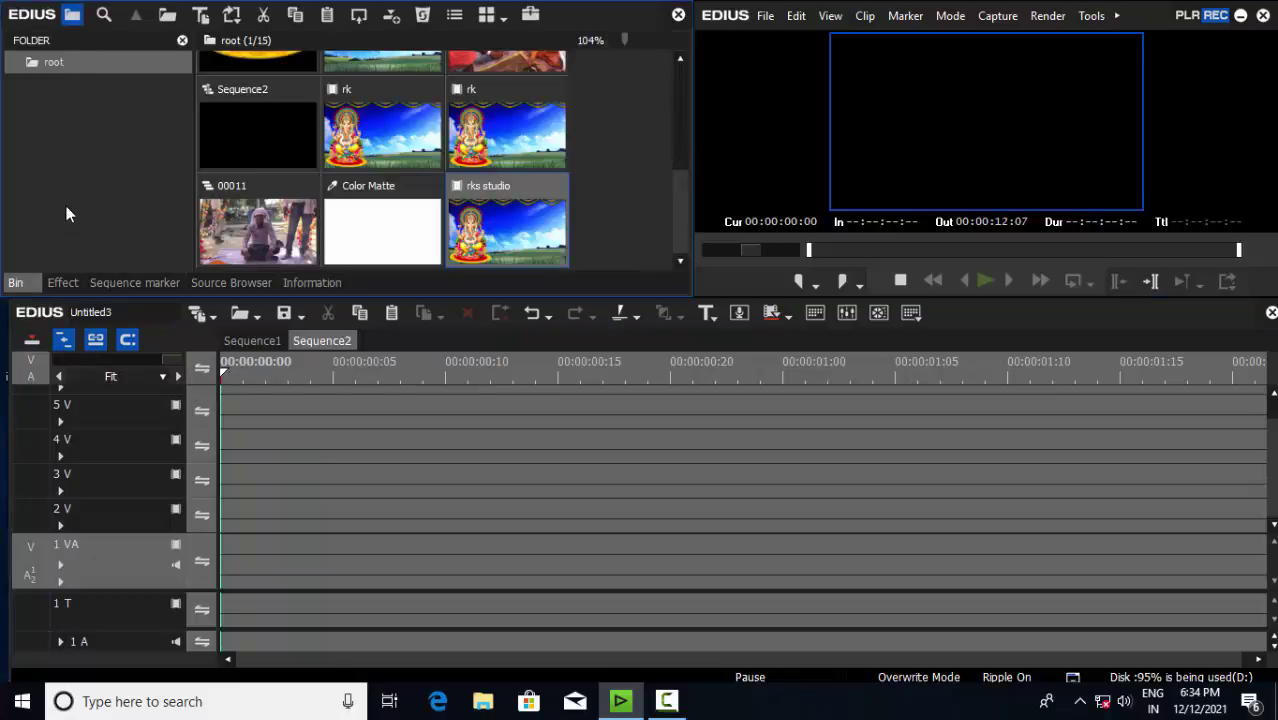
scroll(673, 101, up, 5)
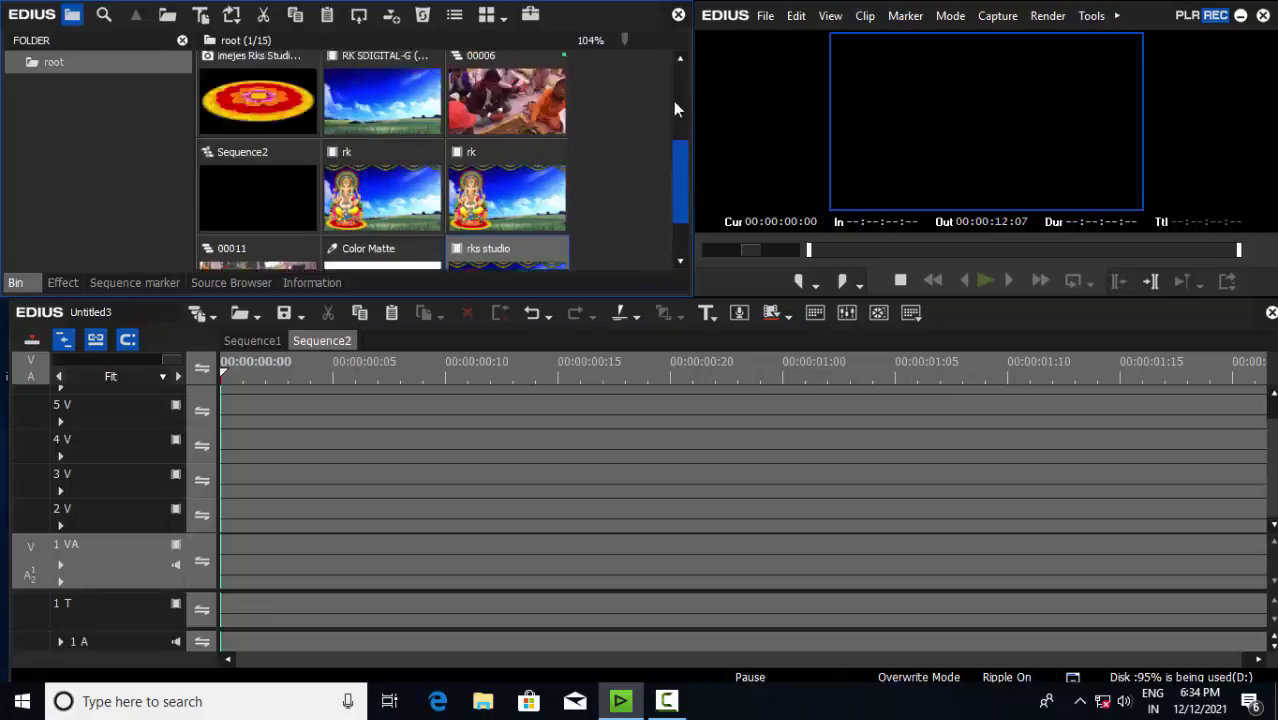
click(167, 15)
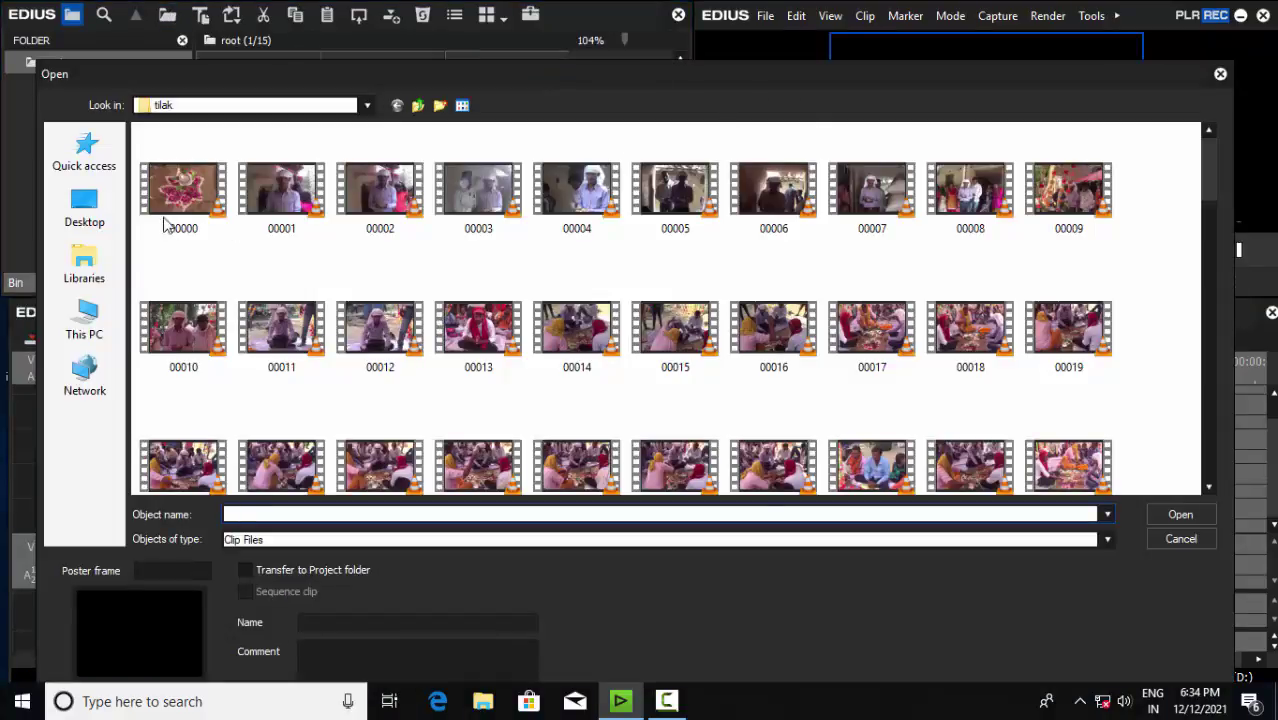
click(108, 212)
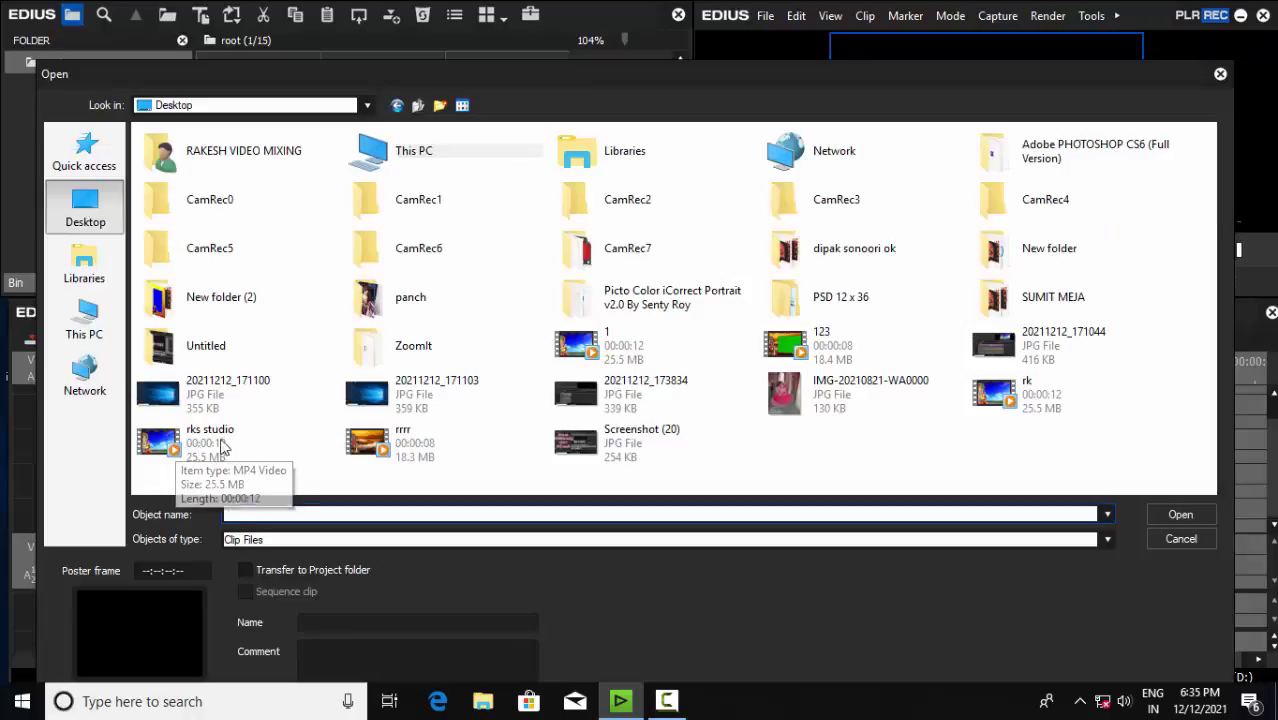
double_click(190, 445)
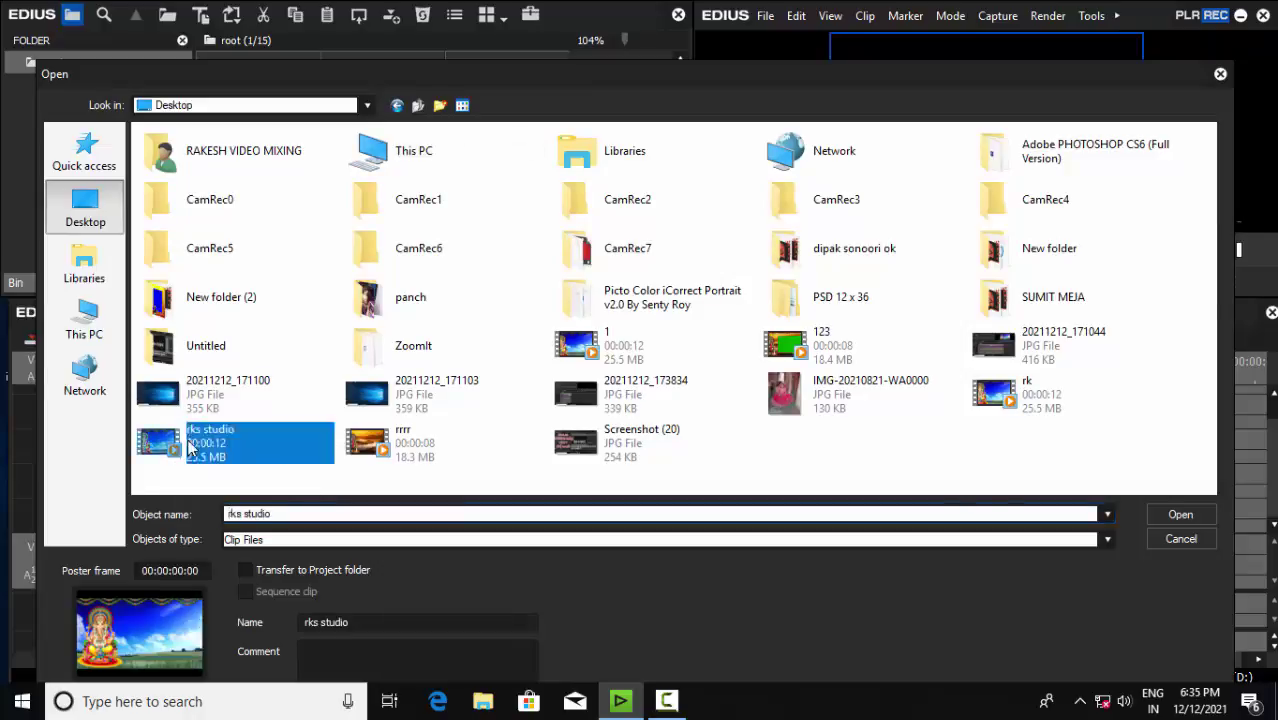
Place the rks studio clip on track 2 V and shift it to start at about 00:00:00:21
drag(259, 208, 238, 512)
click(133, 358)
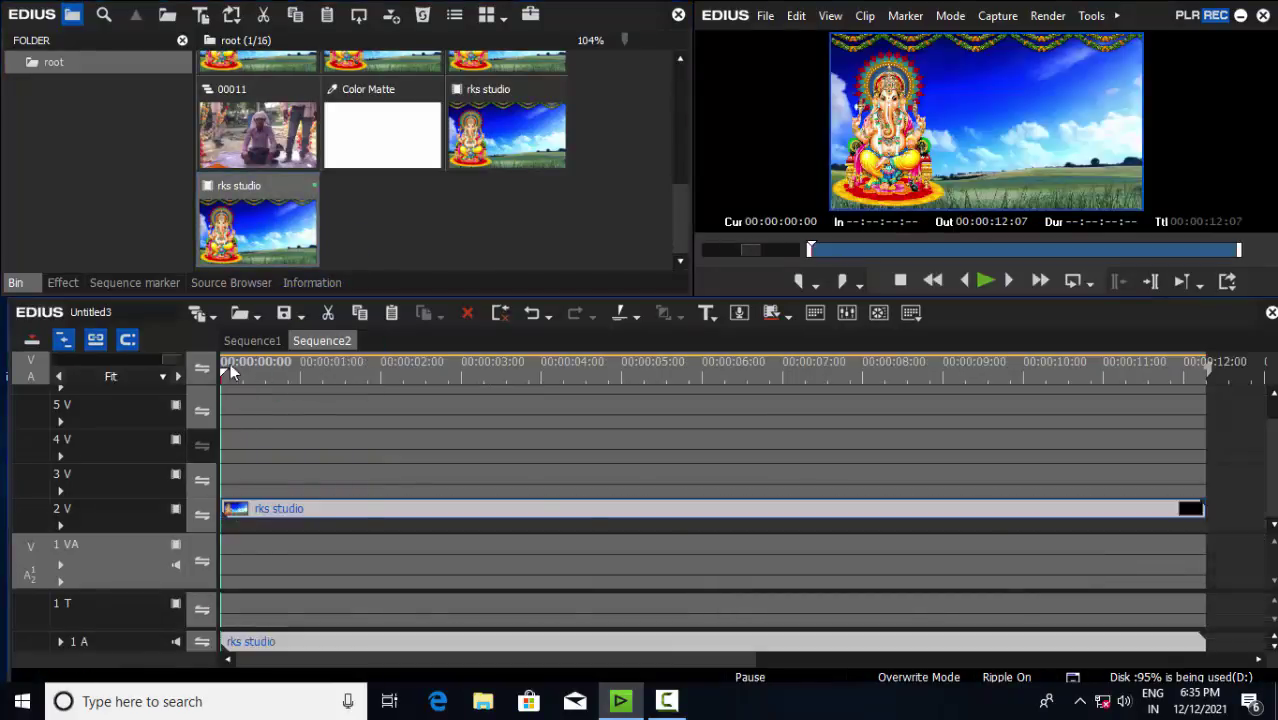
drag(478, 512, 545, 512)
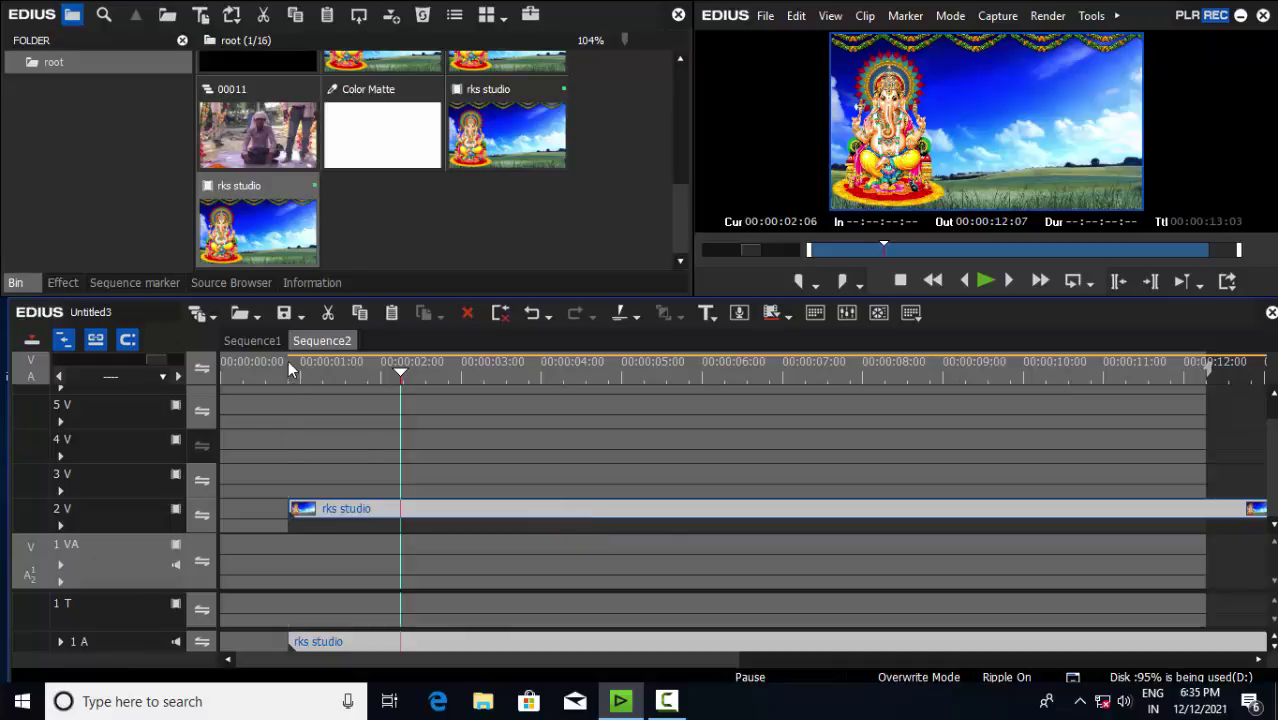
Place the footage clip 00011 at the start of track 1 VA, mute that track's audio and cue the start of rks studio
drag(290, 368, 196, 378)
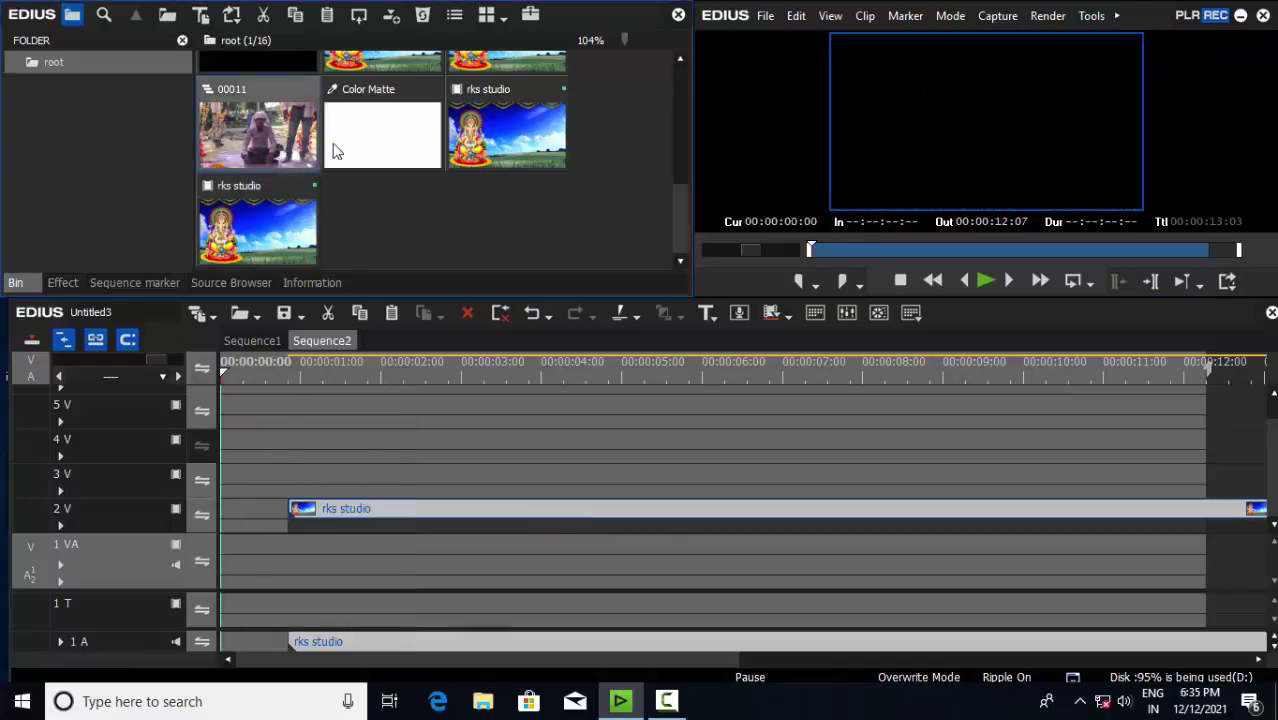
drag(258, 130, 224, 575)
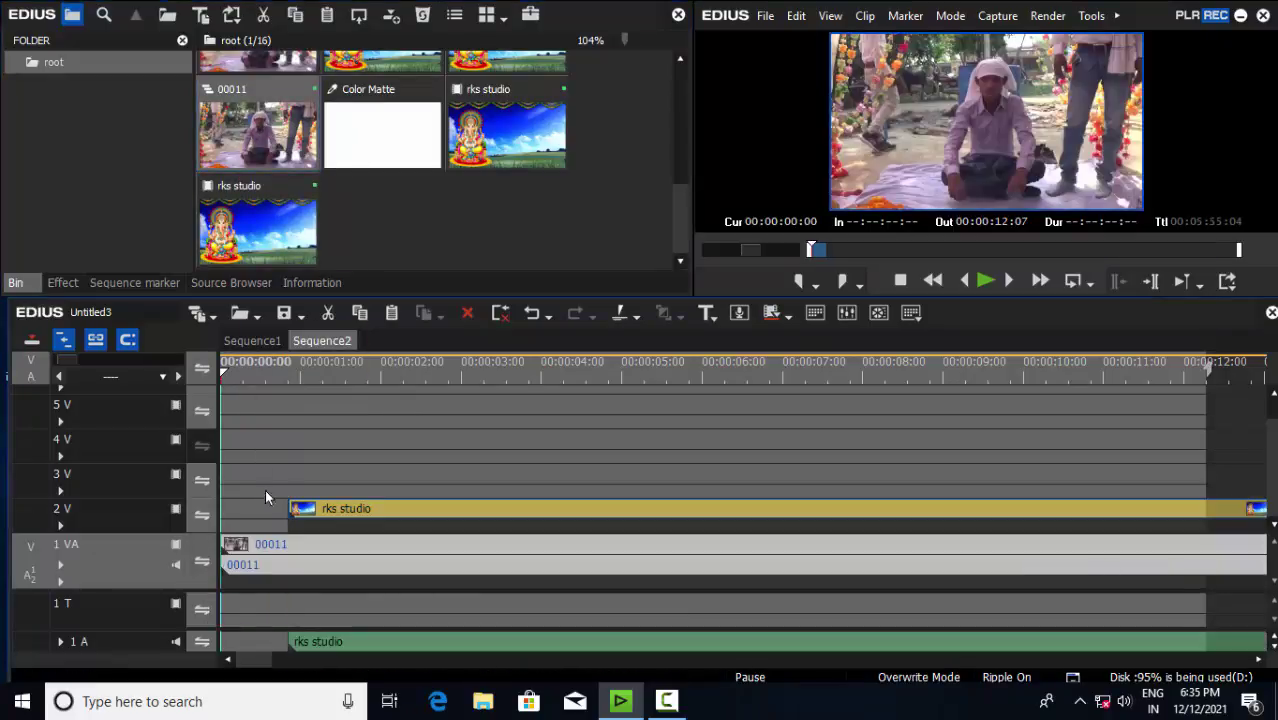
drag(300, 366, 329, 368)
click(176, 562)
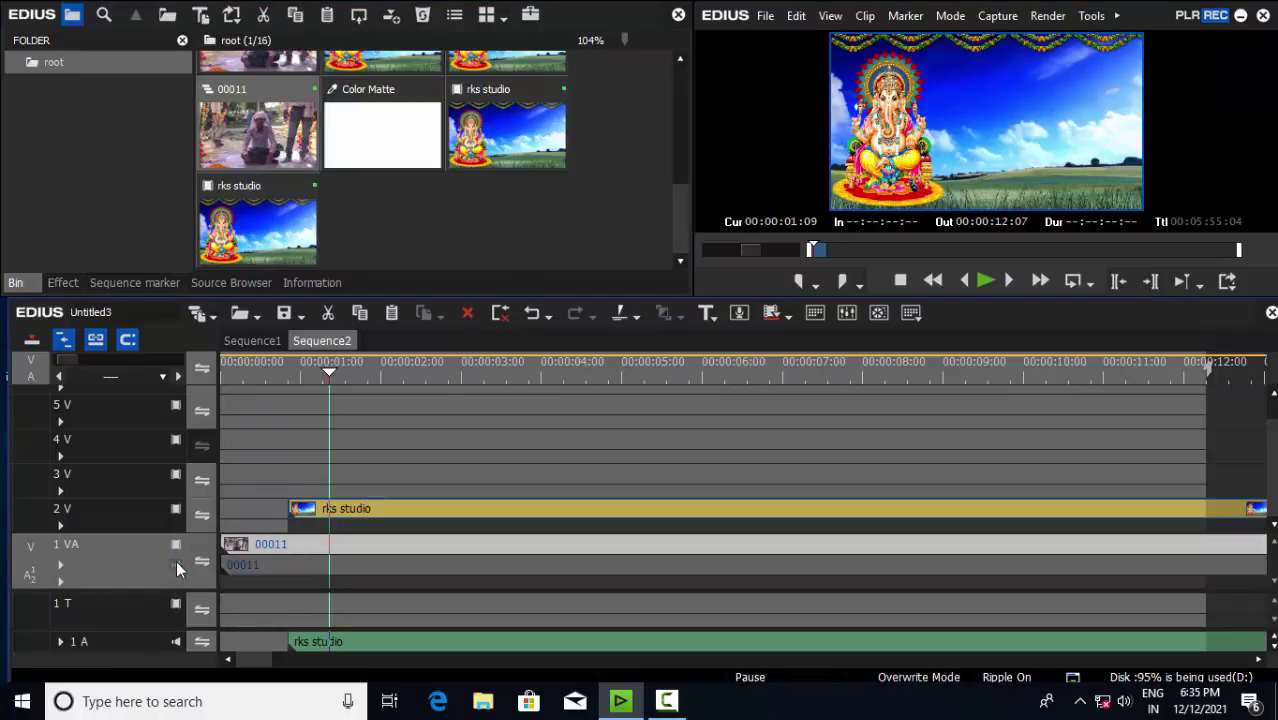
drag(315, 371, 263, 380)
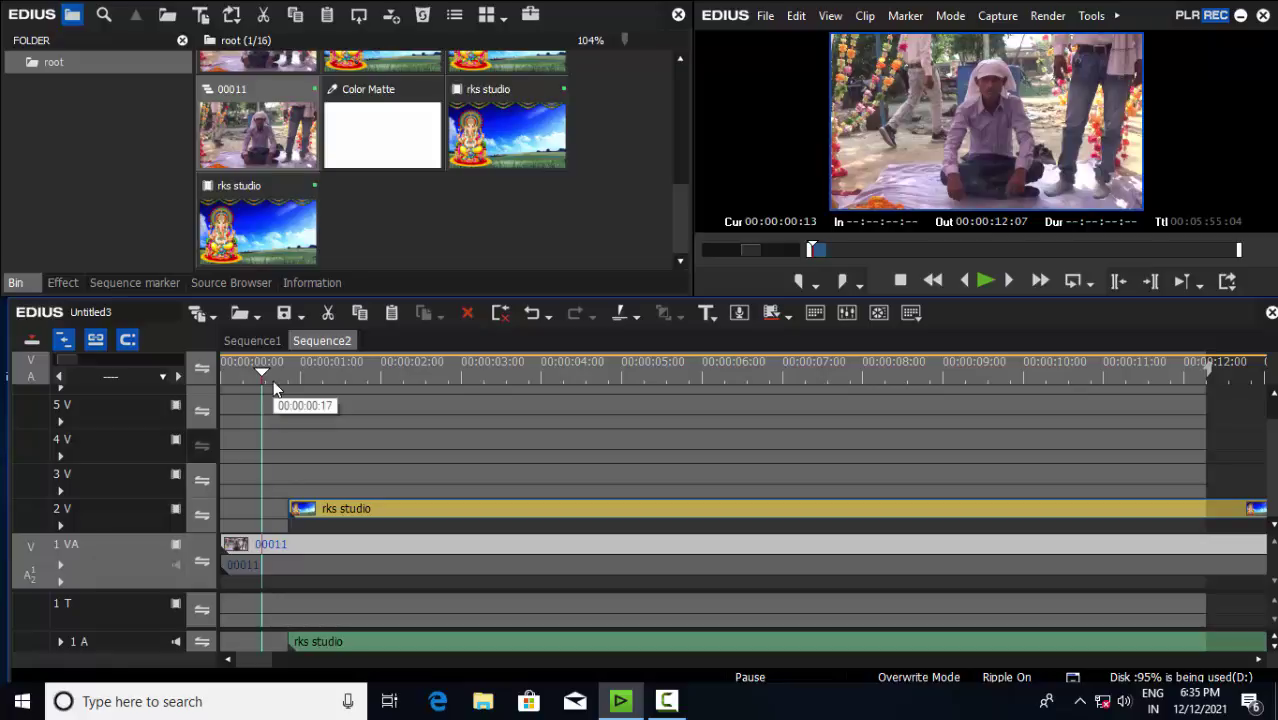
click(287, 366)
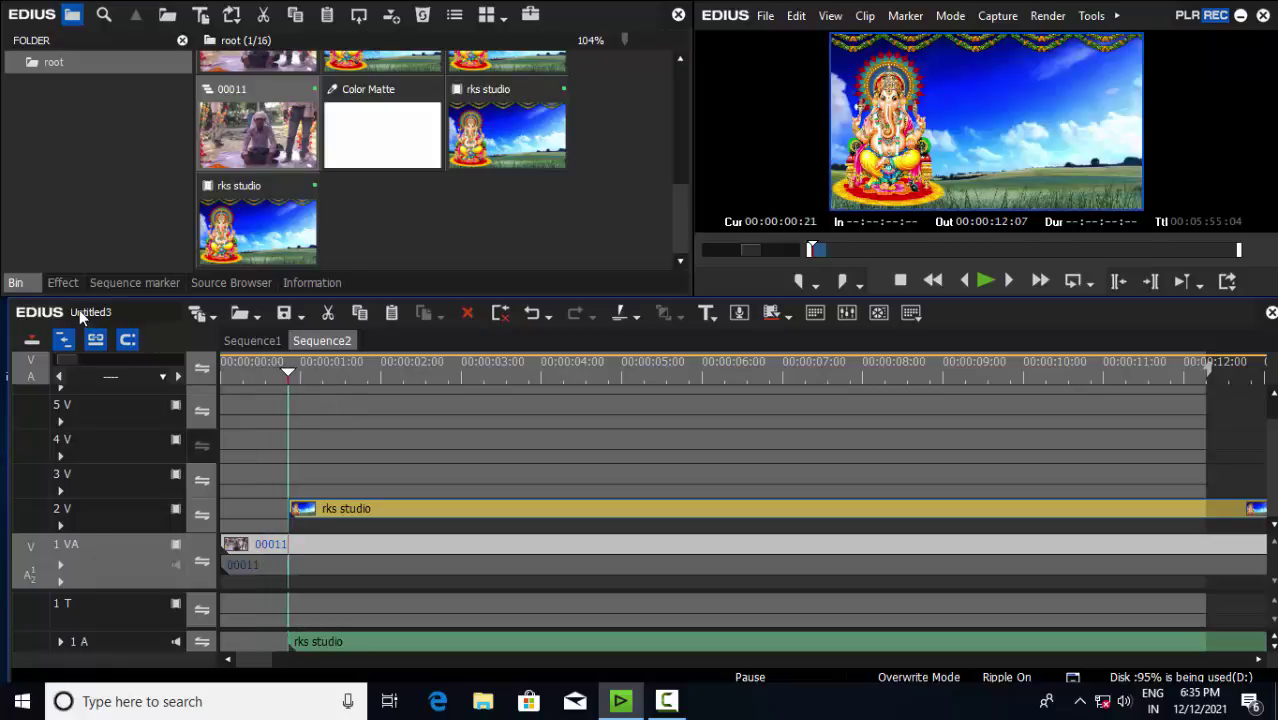
Apply the Transform(x2) transition from the Advanced GPU transitions to the start of the rks studio clip on track 2 V
click(61, 283)
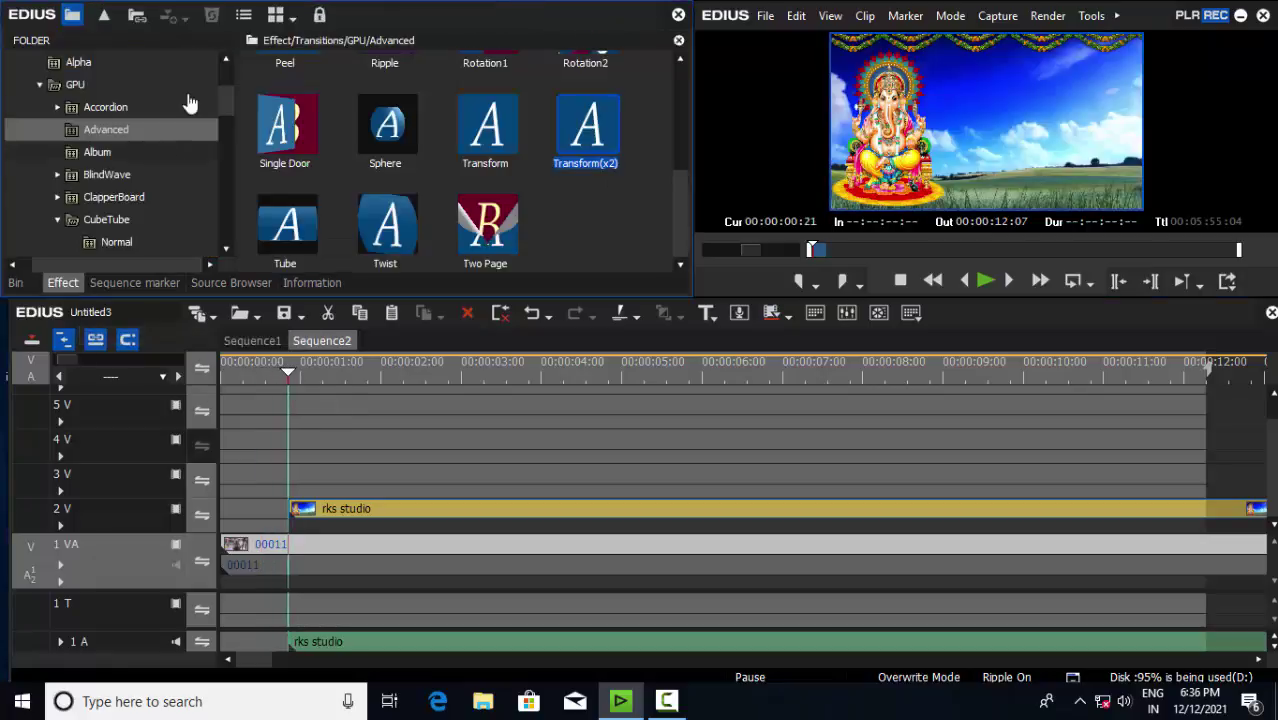
scroll(217, 66, up, 2)
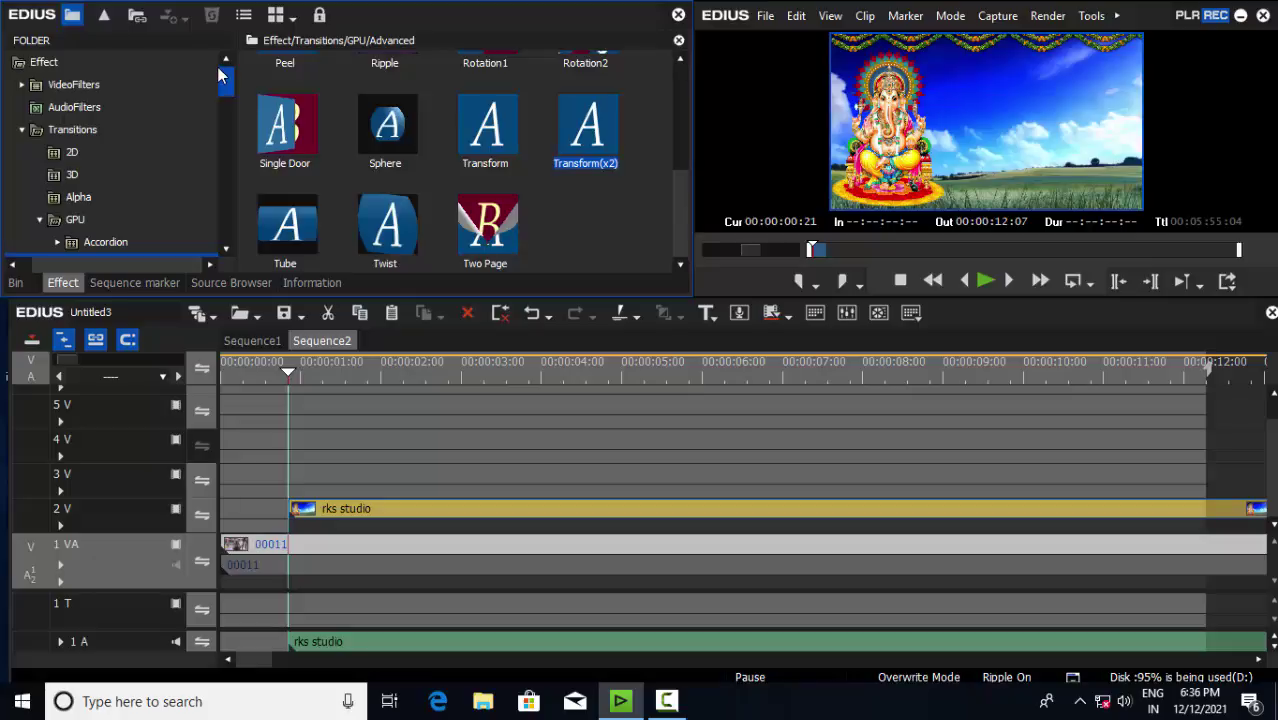
click(38, 220)
click(26, 132)
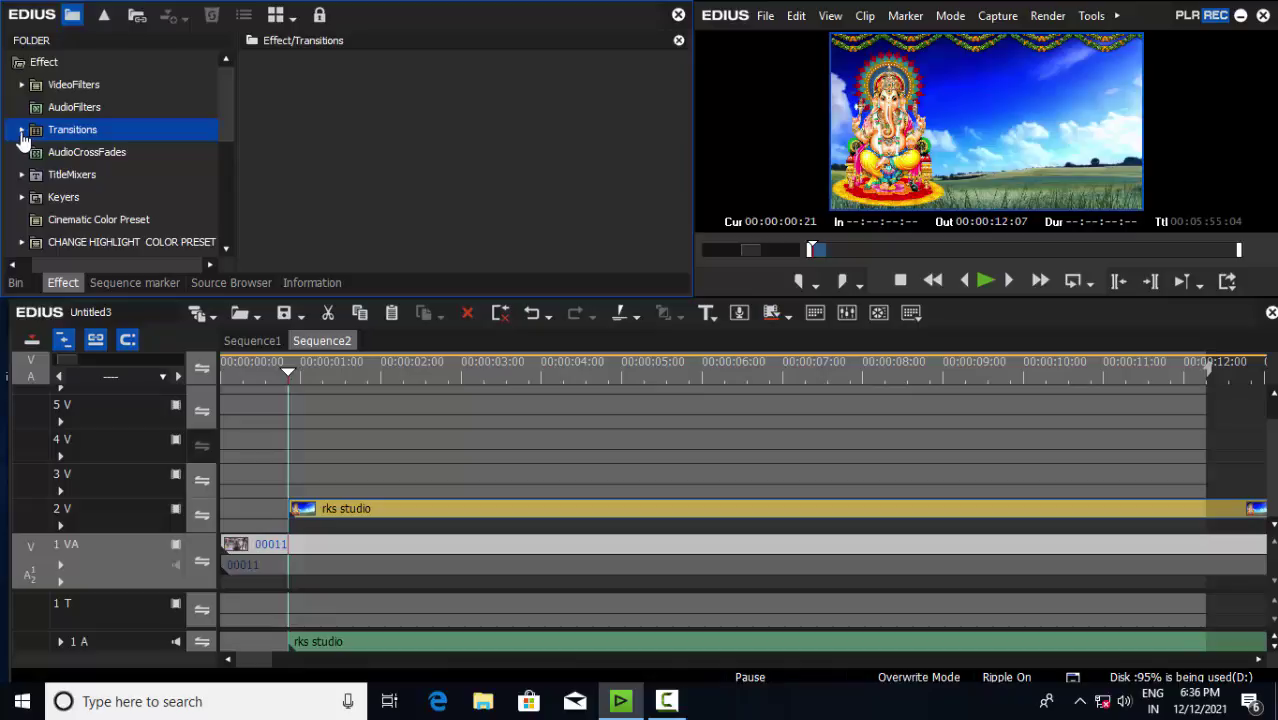
click(22, 132)
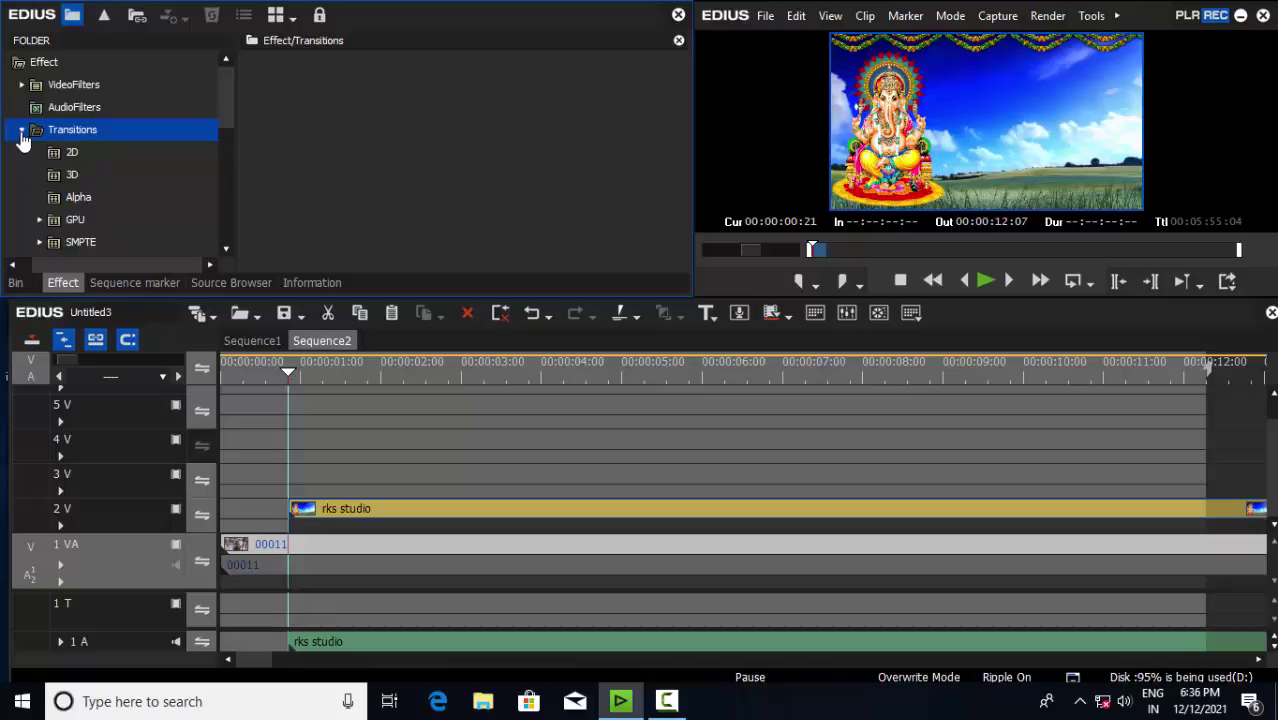
scroll(47, 168, down, 1)
click(42, 155)
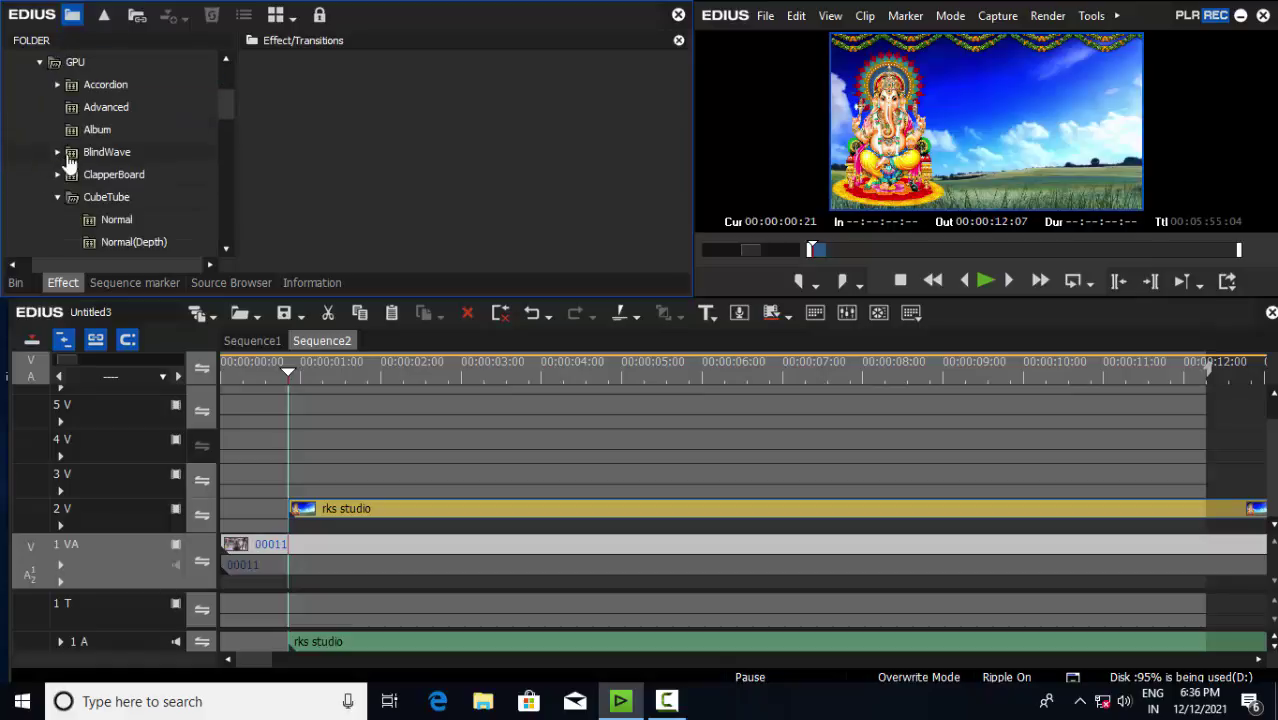
click(106, 109)
mouse_move(616, 88)
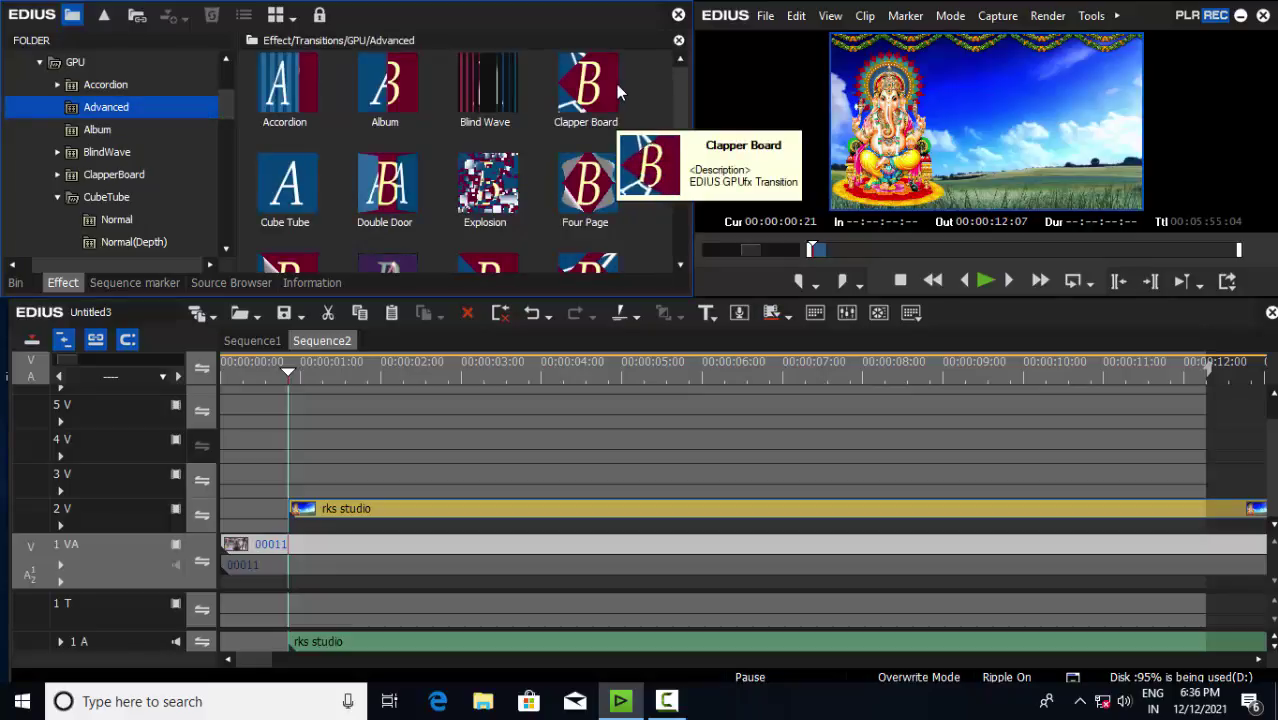
drag(678, 125, 667, 242)
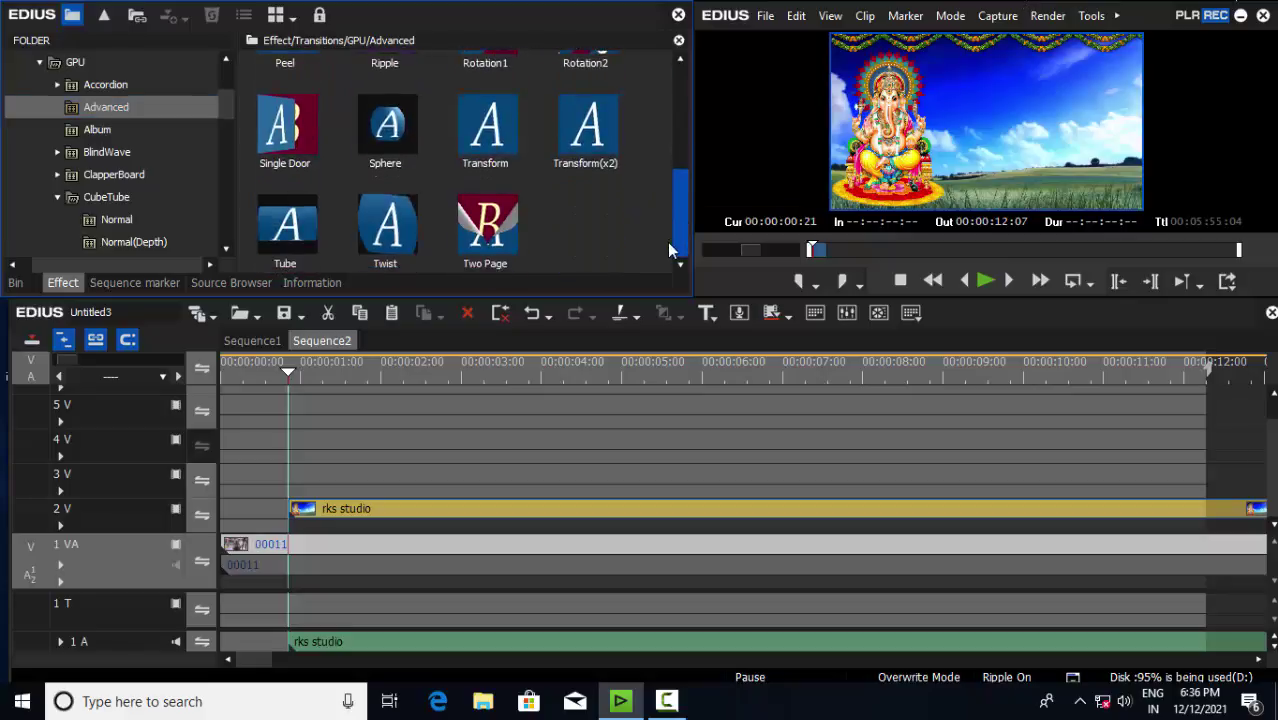
click(579, 145)
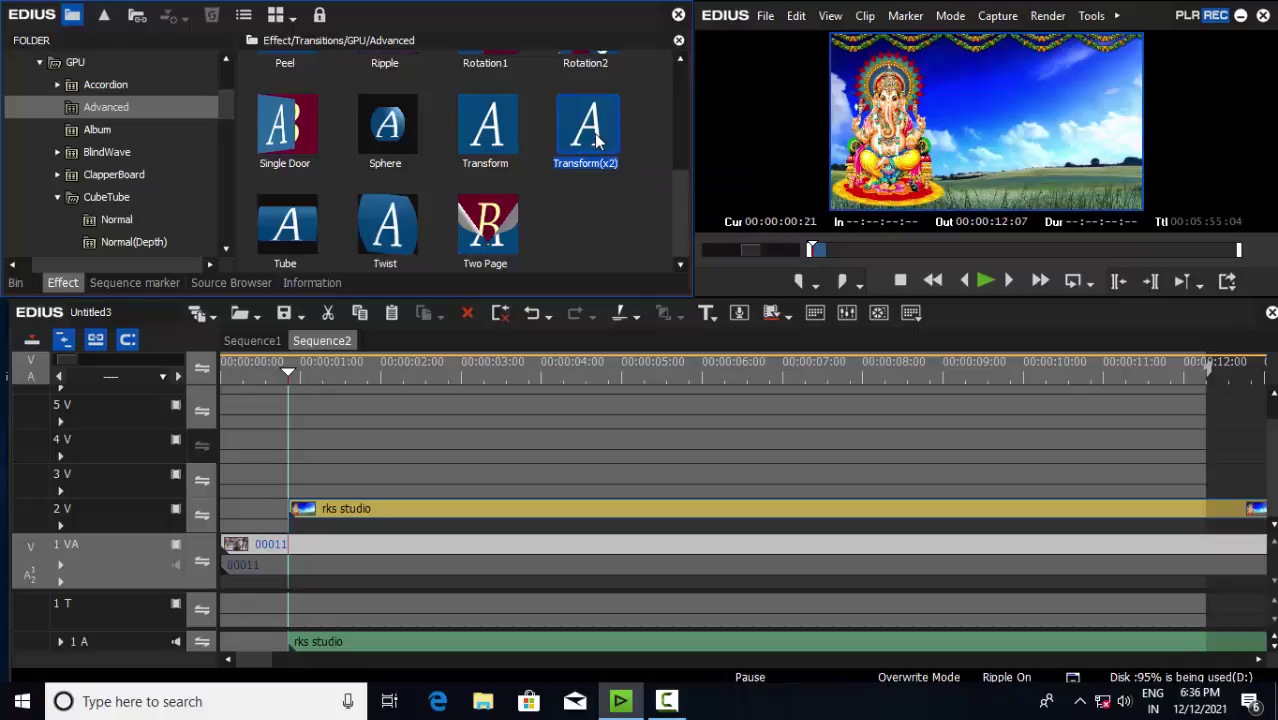
drag(593, 140, 311, 521)
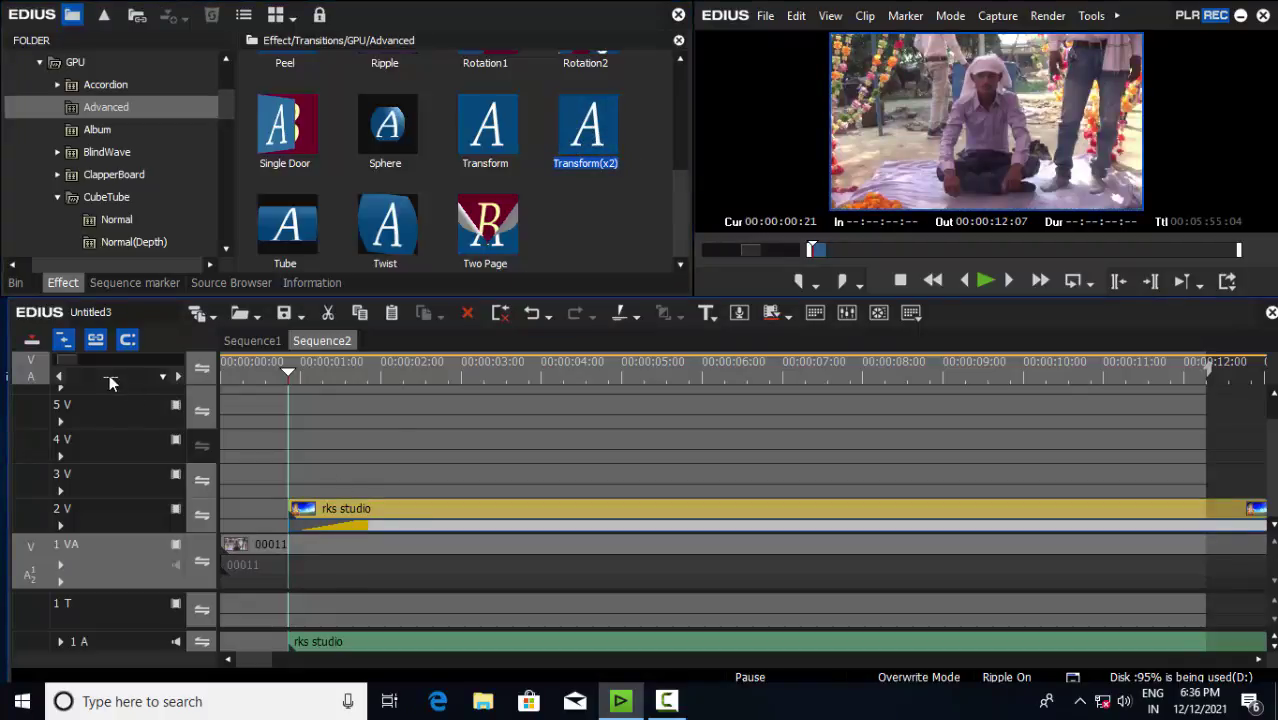
Mute track 1 A and extend the Transform(x2) transition to the end of the rks studio clip
click(143, 377)
drag(147, 384, 55, 424)
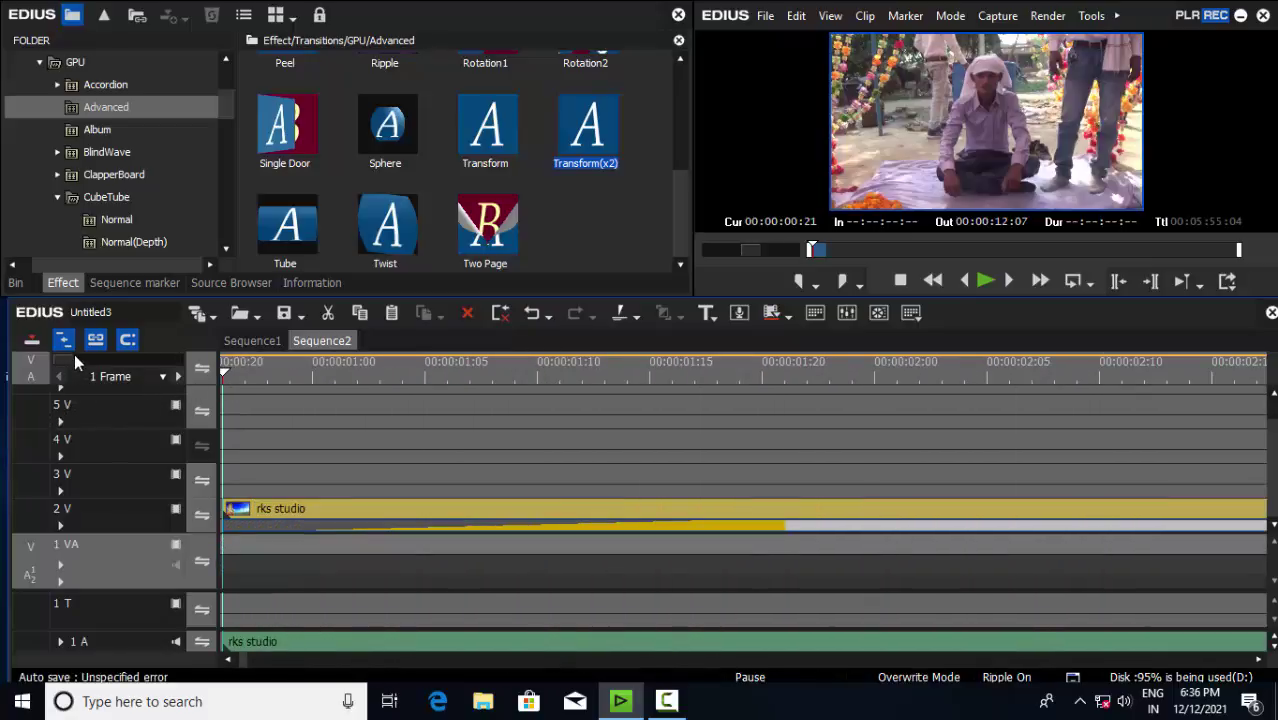
drag(74, 356, 86, 354)
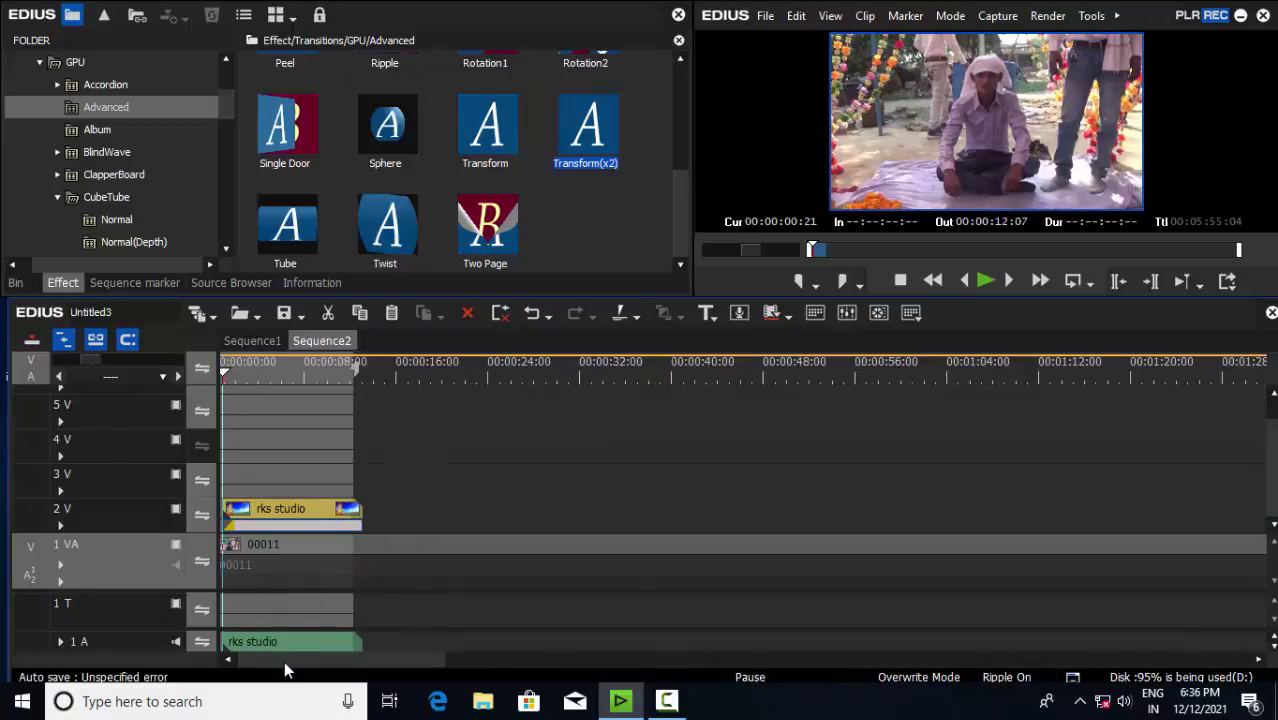
click(175, 641)
drag(238, 526, 408, 540)
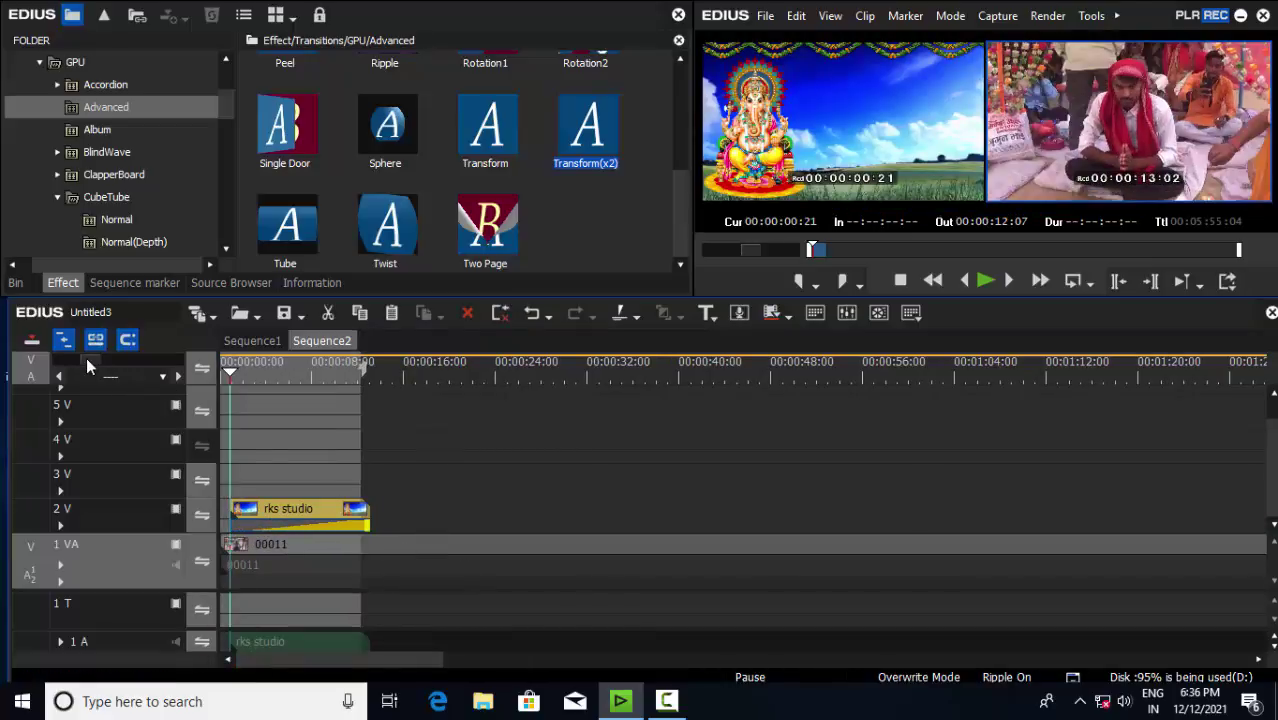
drag(86, 357, 64, 367)
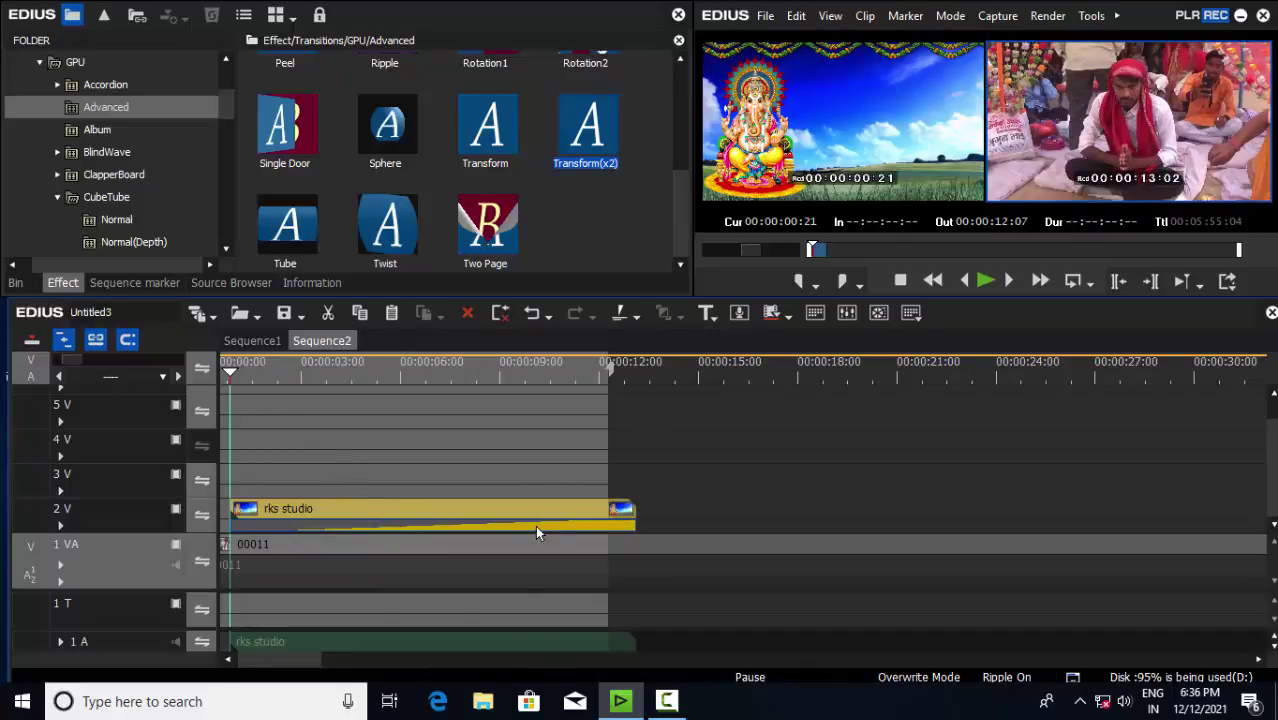
Open the settings of the rks studio clip's Transform(x2) transition and scale Transform A uniformly to 66.50 %
click(299, 282)
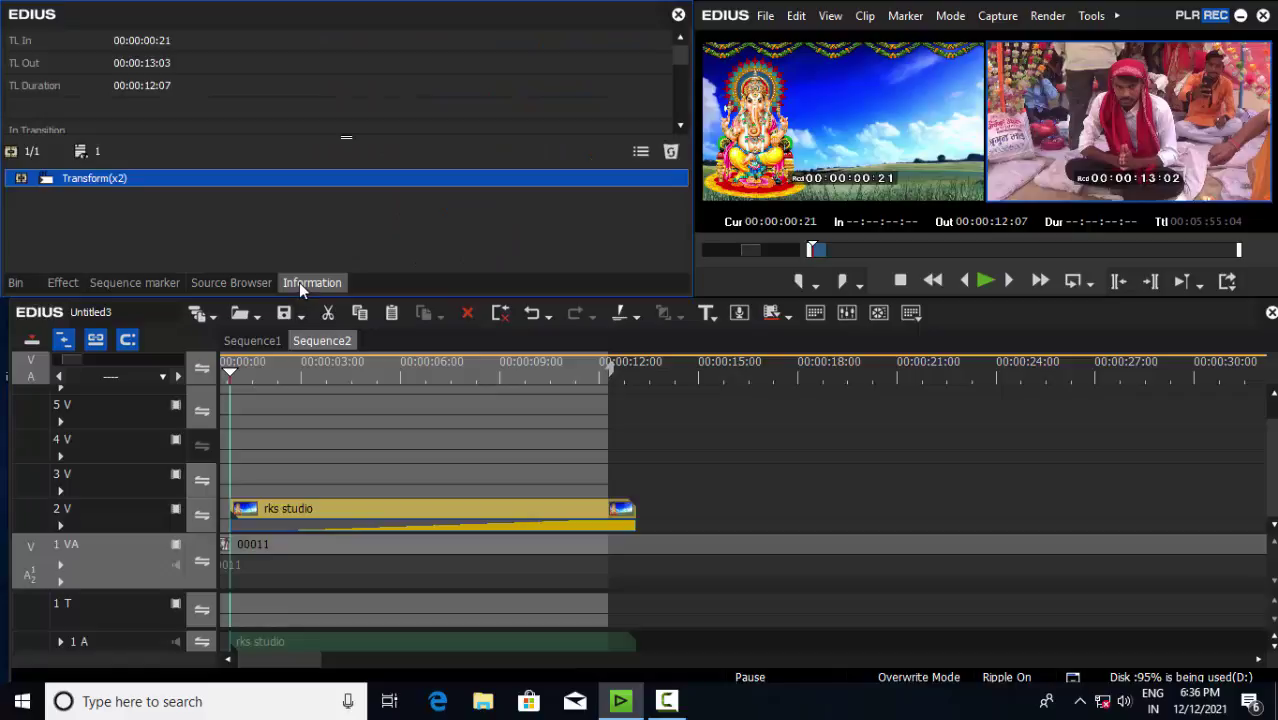
double_click(104, 178)
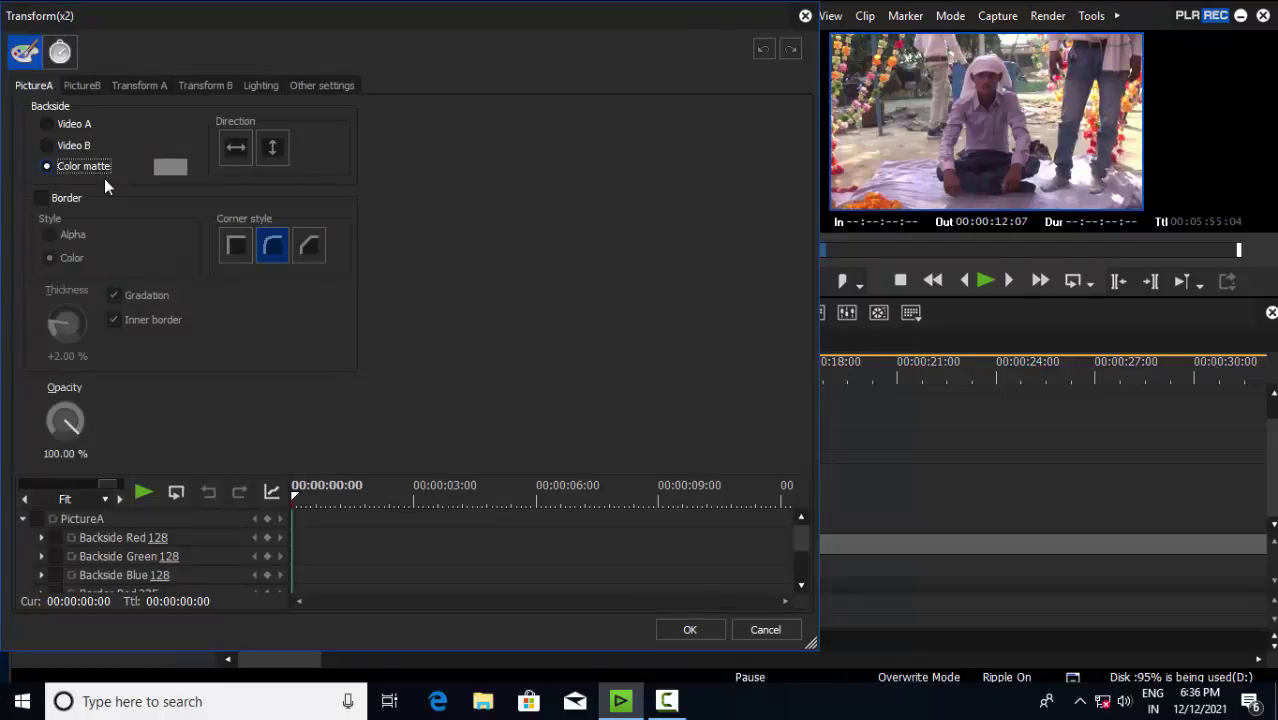
click(136, 87)
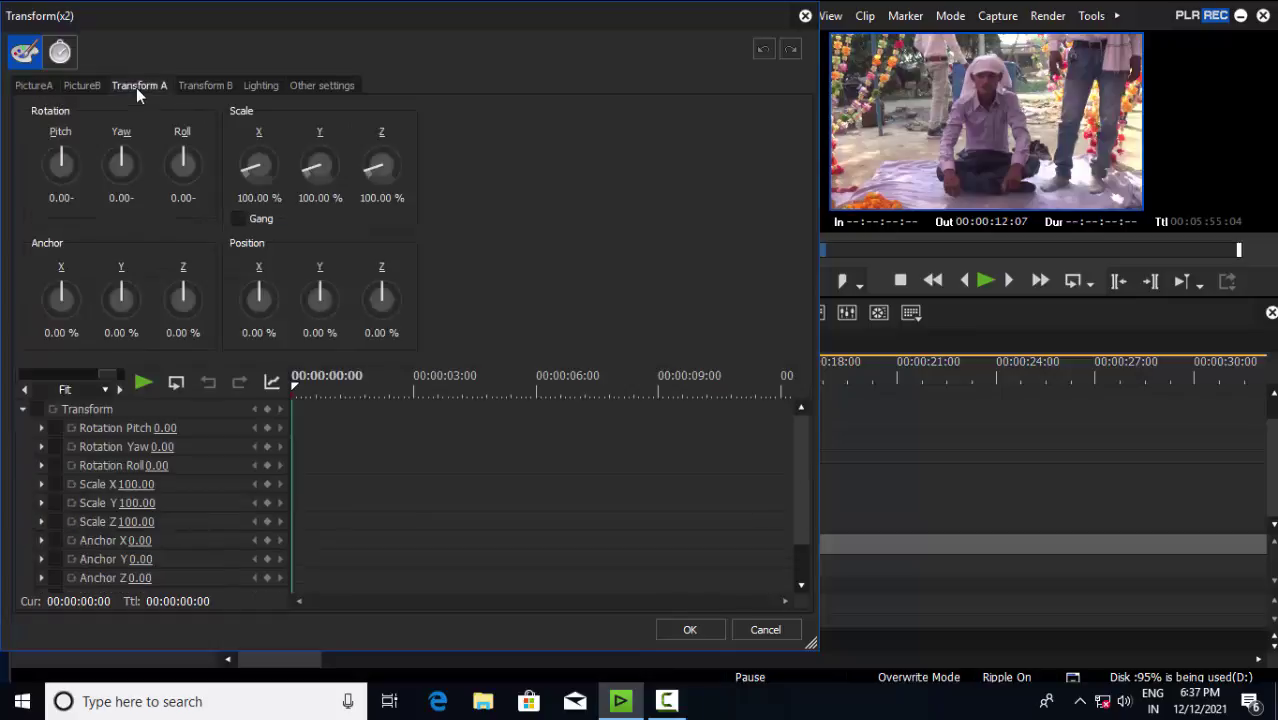
click(239, 218)
click(252, 165)
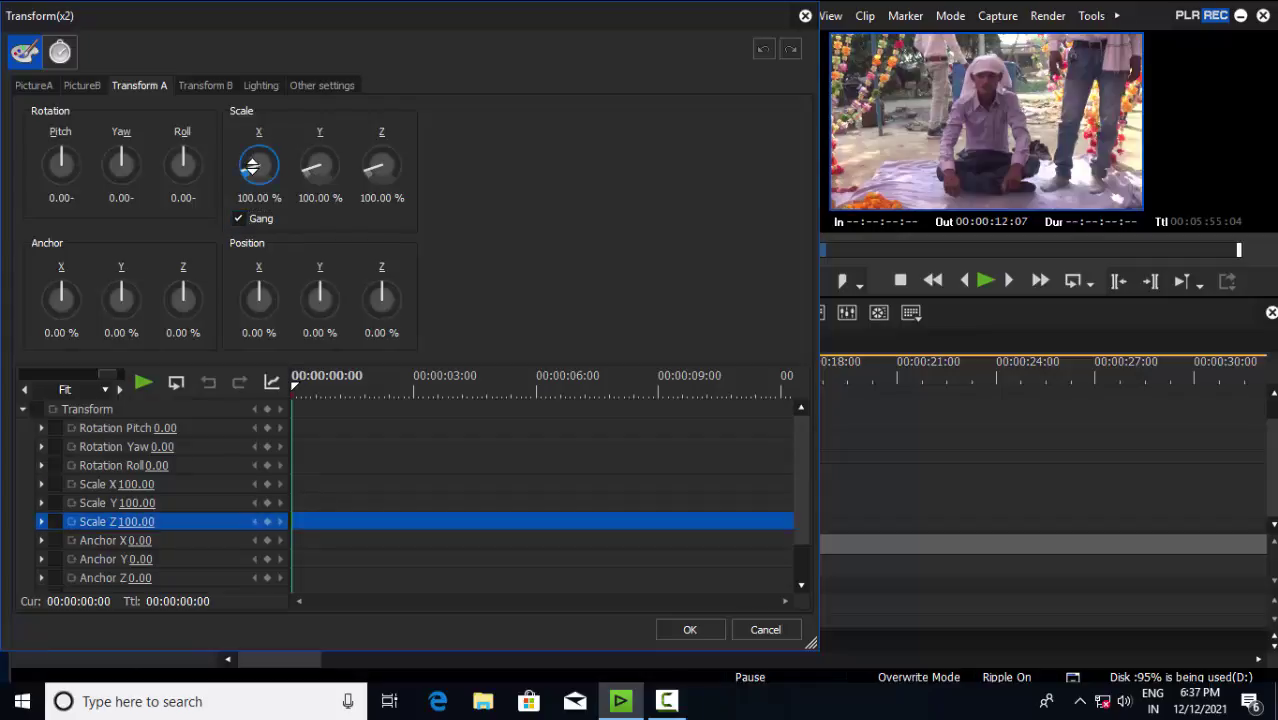
scroll(252, 165, down, 7)
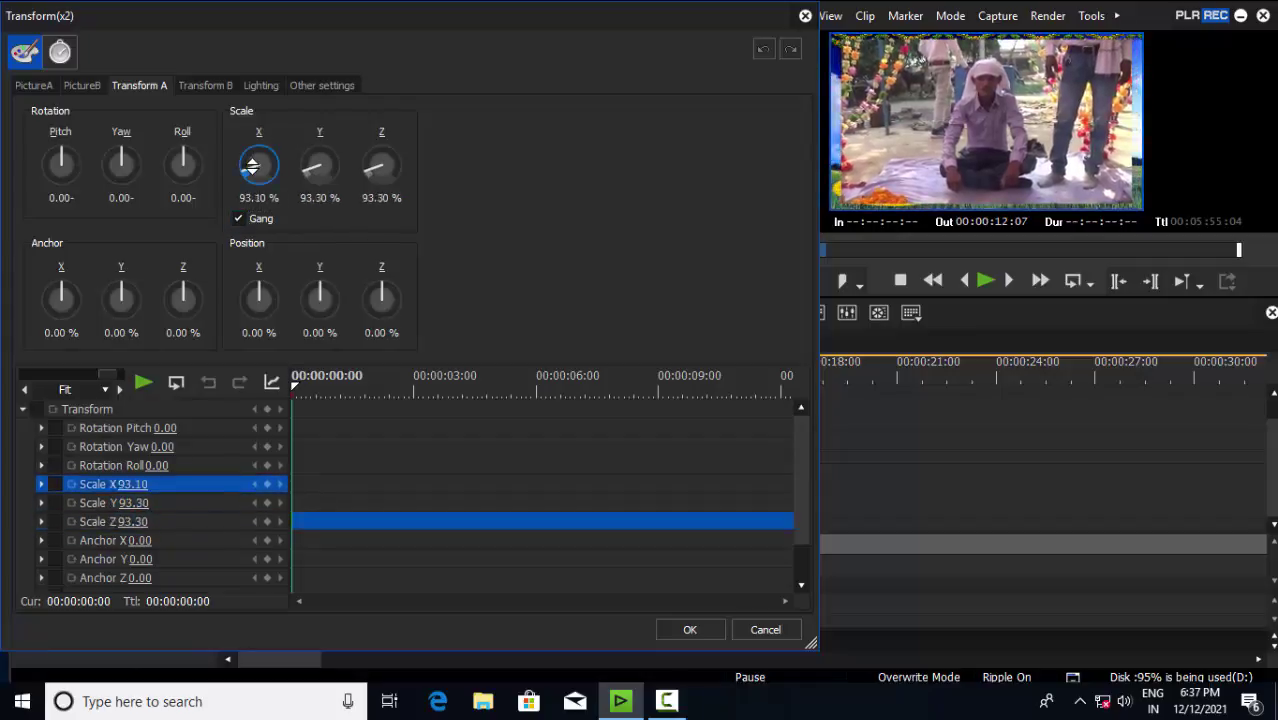
scroll(252, 165, down, 12)
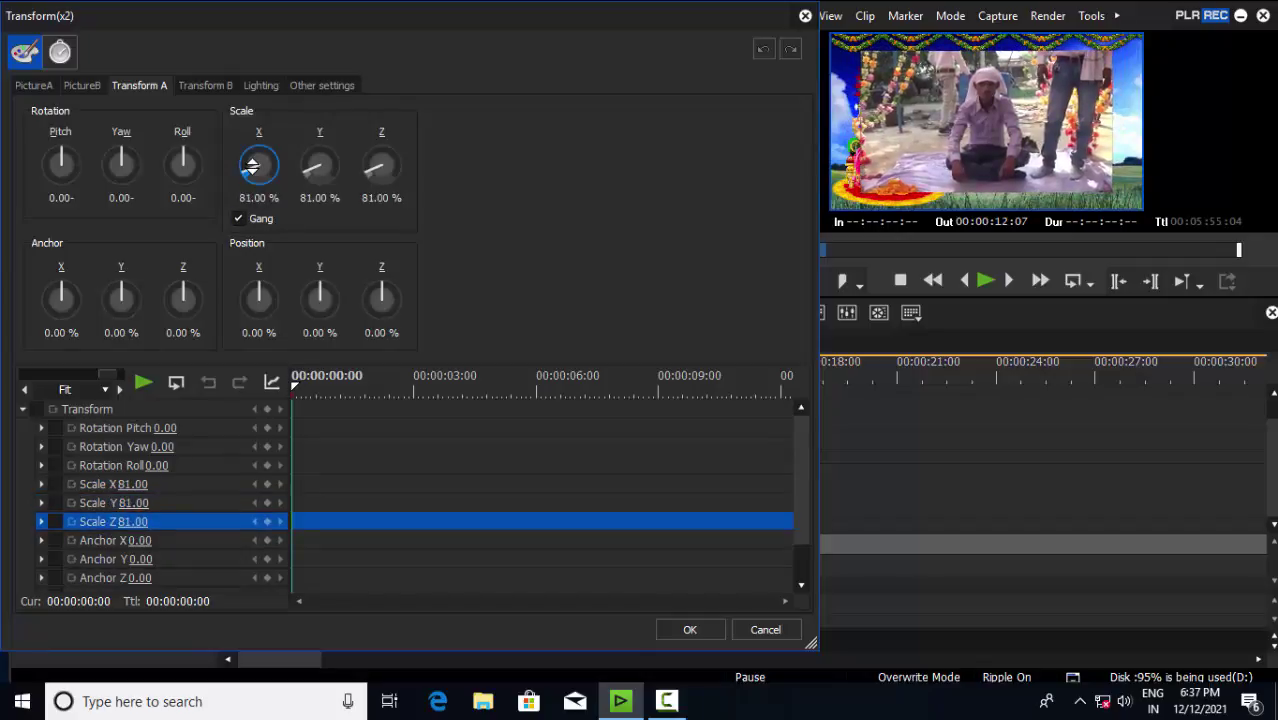
scroll(252, 165, down, 6)
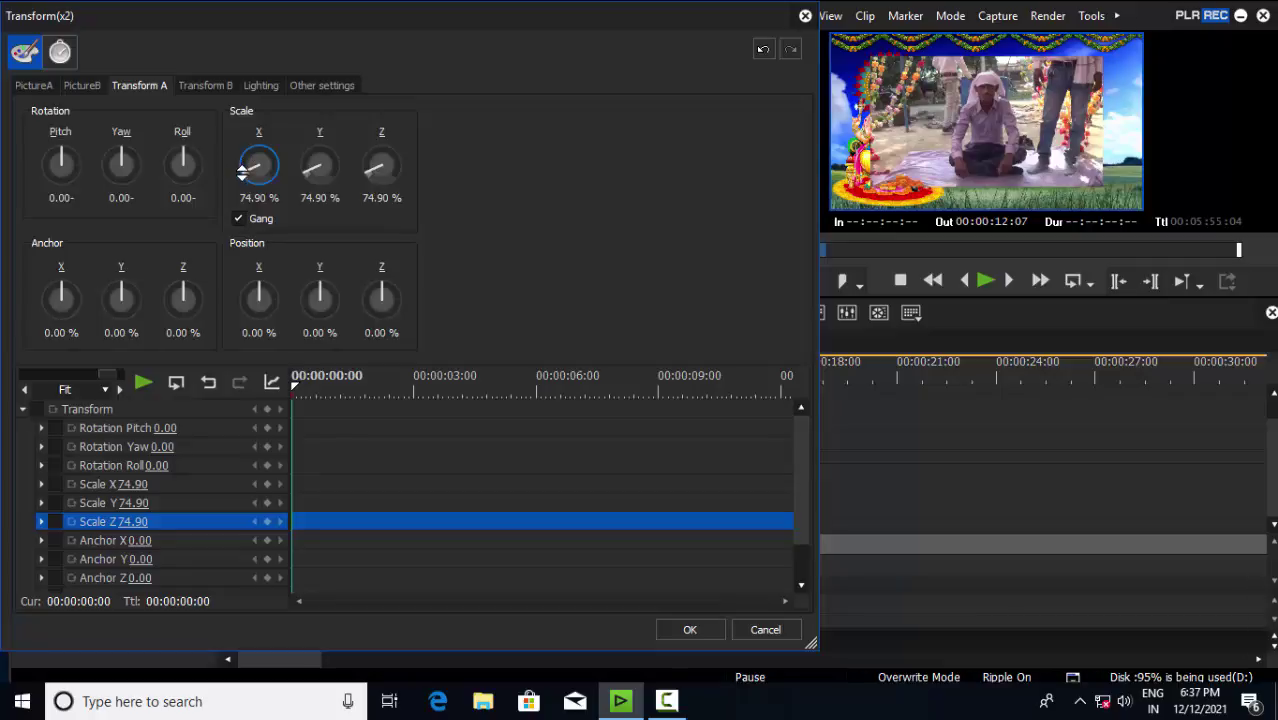
scroll(242, 172, down, 4)
scroll(242, 172, down, 5)
Set Transform A's position to X +15.50 % and Y -1.50 %, with a yaw rotation of +28.80
scroll(255, 290, up, 5)
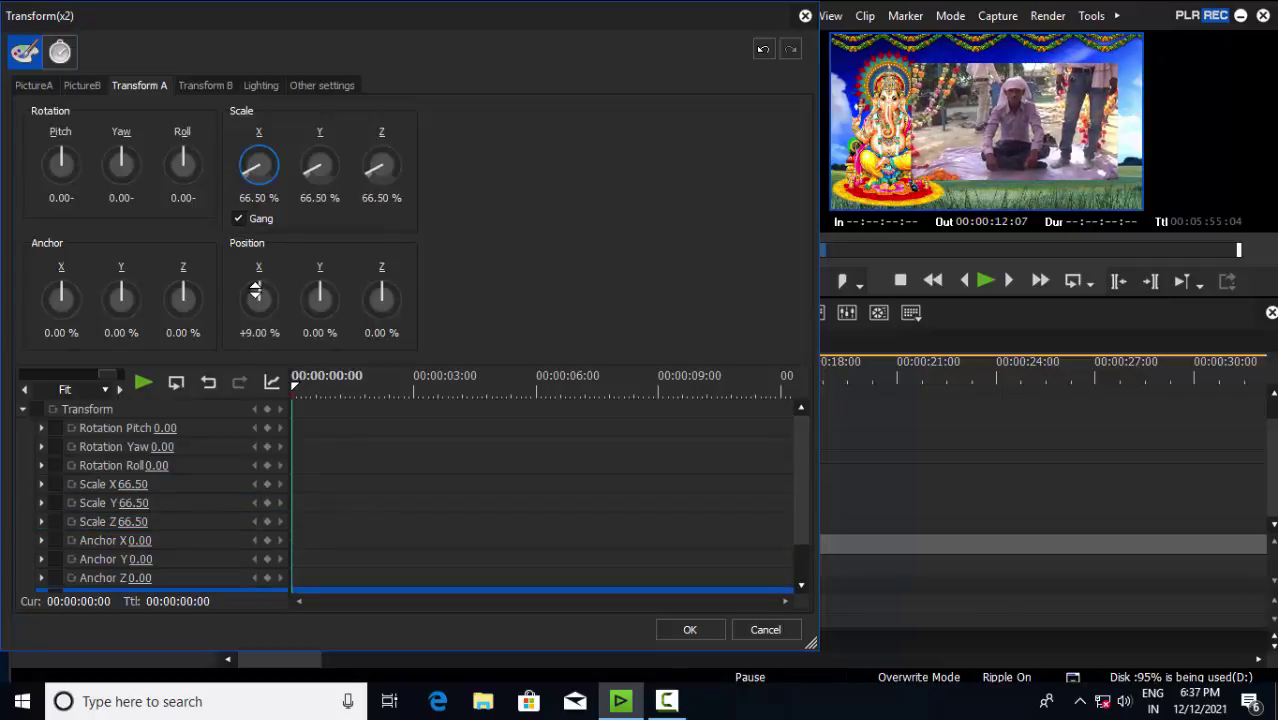
scroll(255, 290, up, 3)
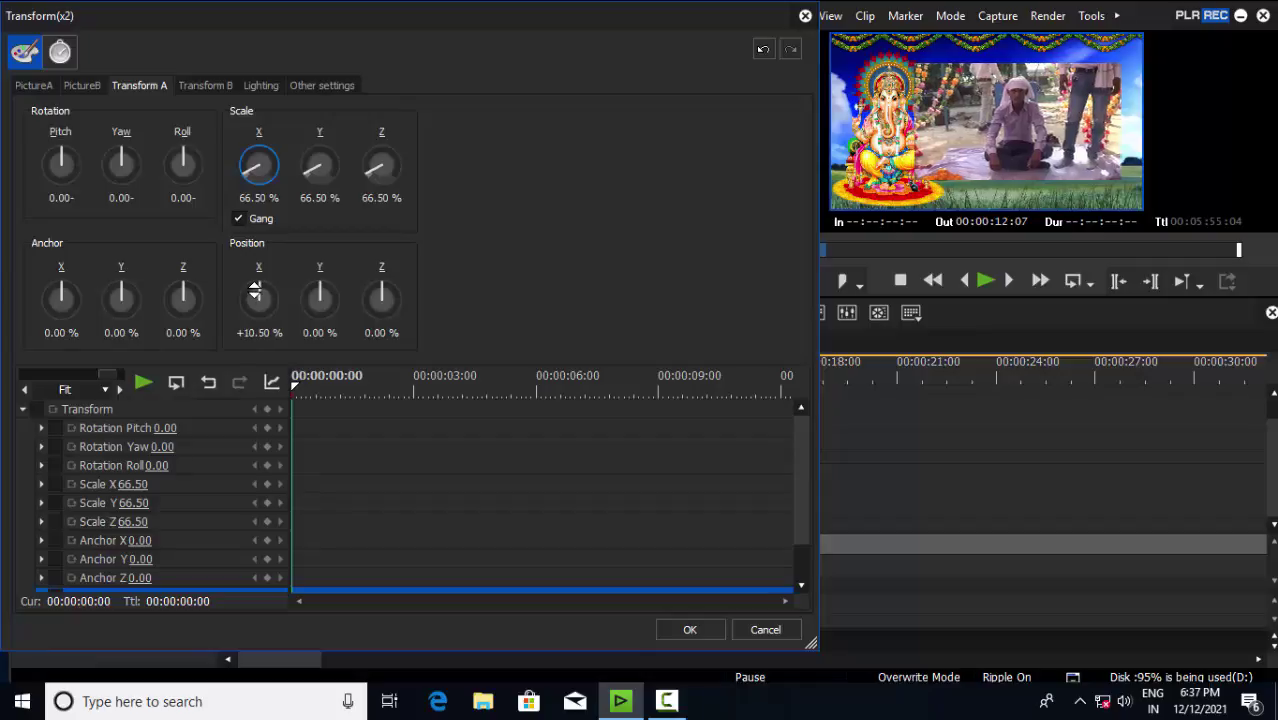
scroll(255, 290, up, 2)
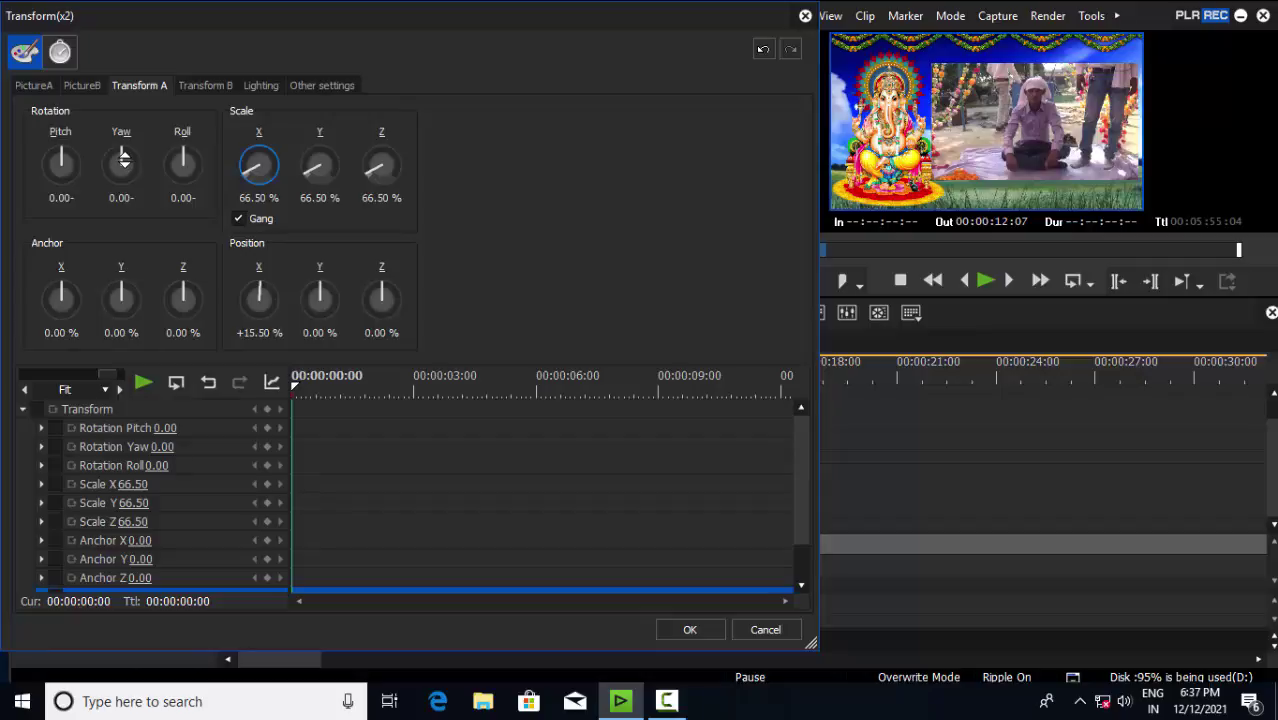
drag(123, 158, 124, 155)
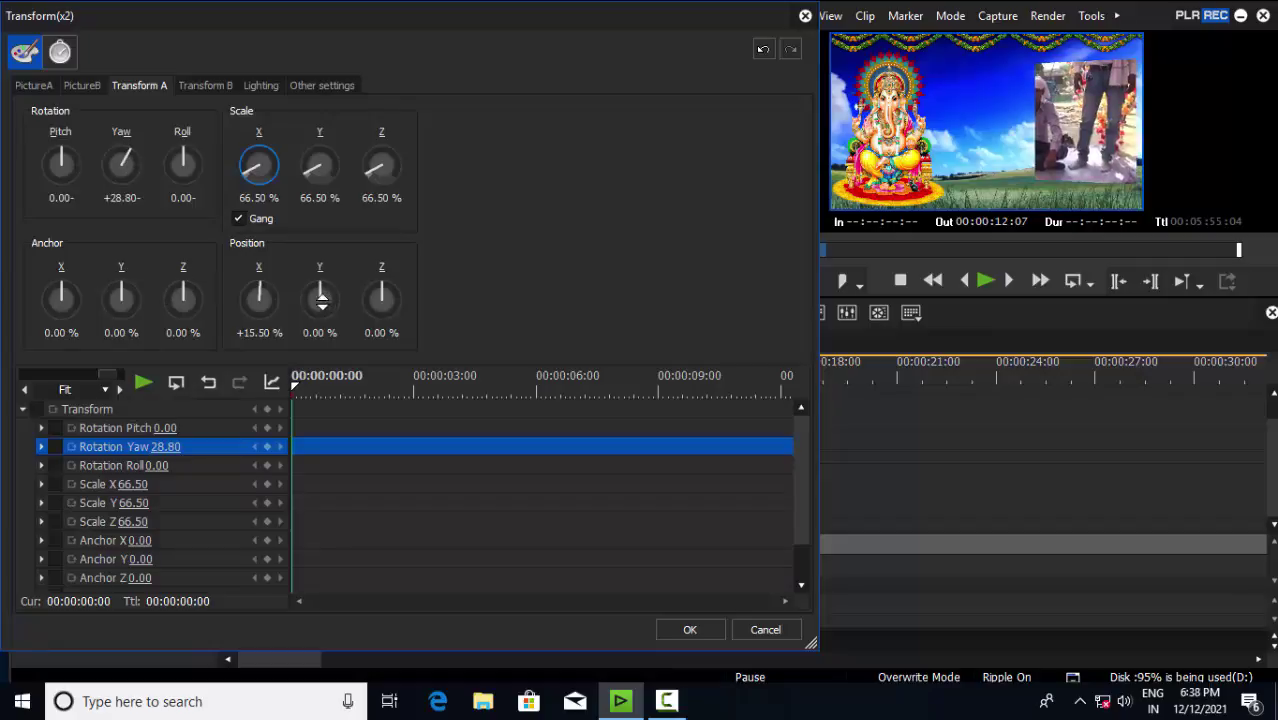
drag(320, 291, 320, 294)
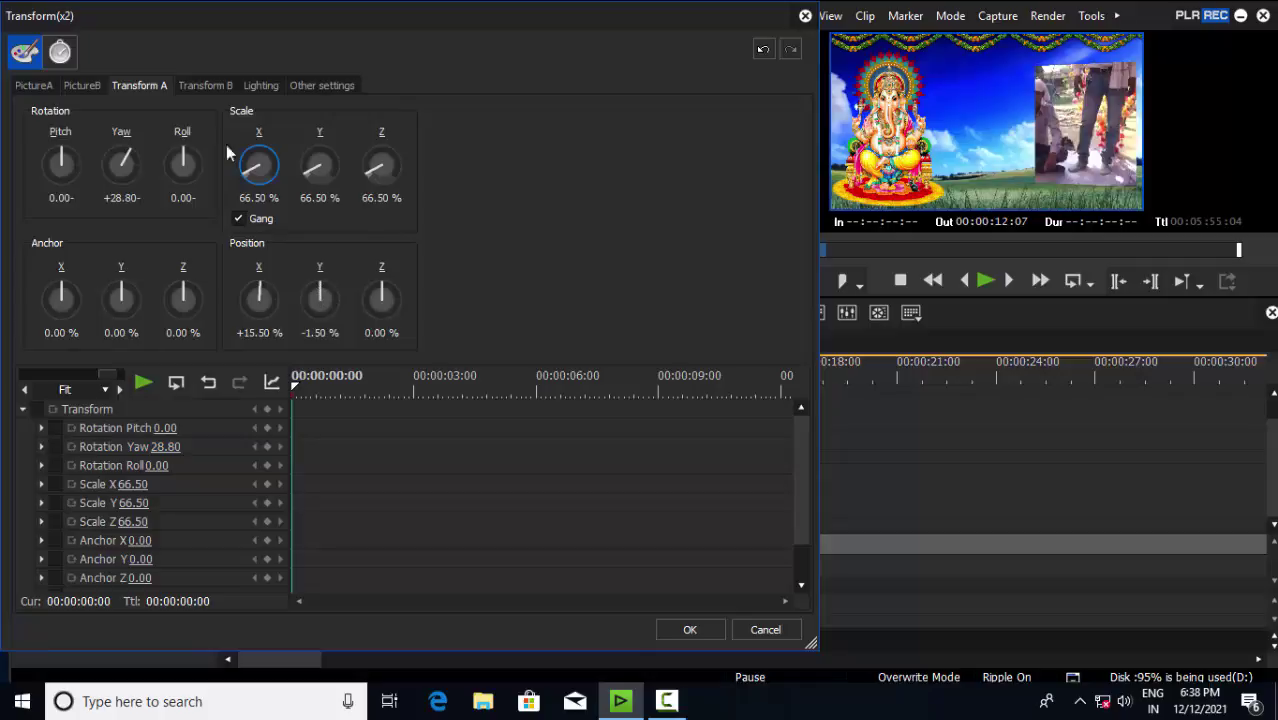
Set Transform B's Z position to +31.50 %
click(204, 87)
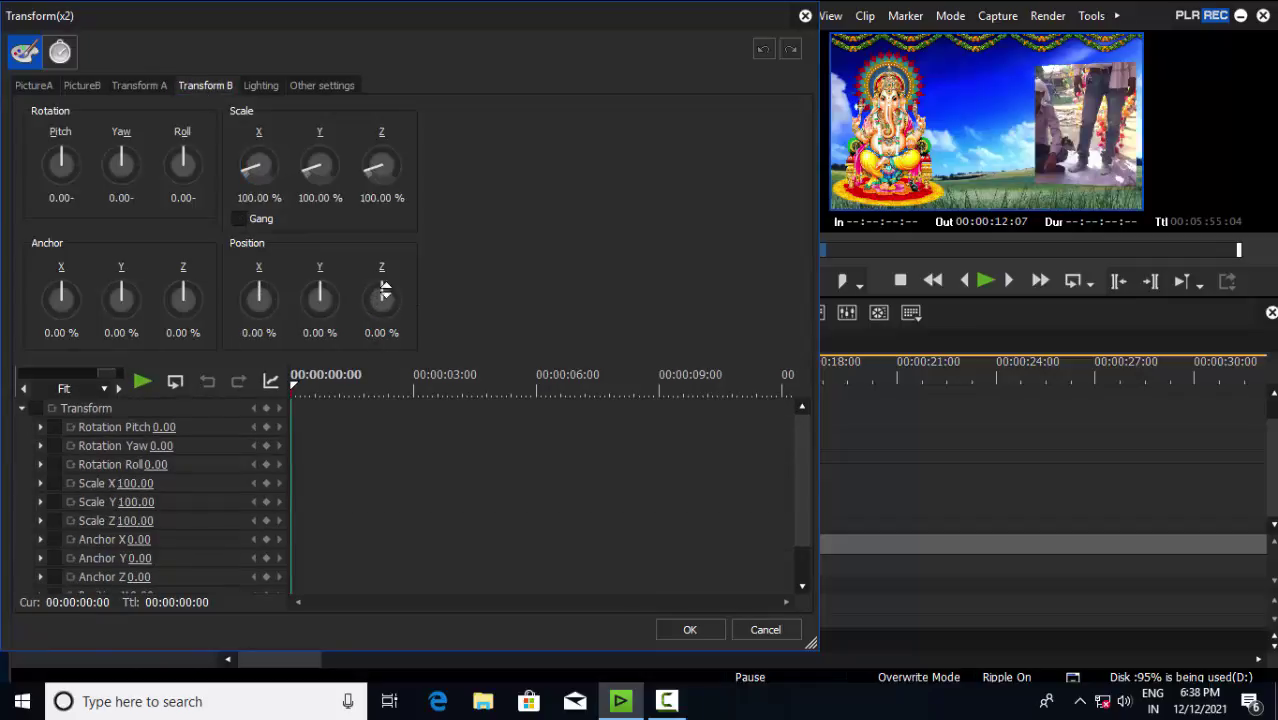
scroll(386, 295, up, 5)
scroll(386, 295, up, 11)
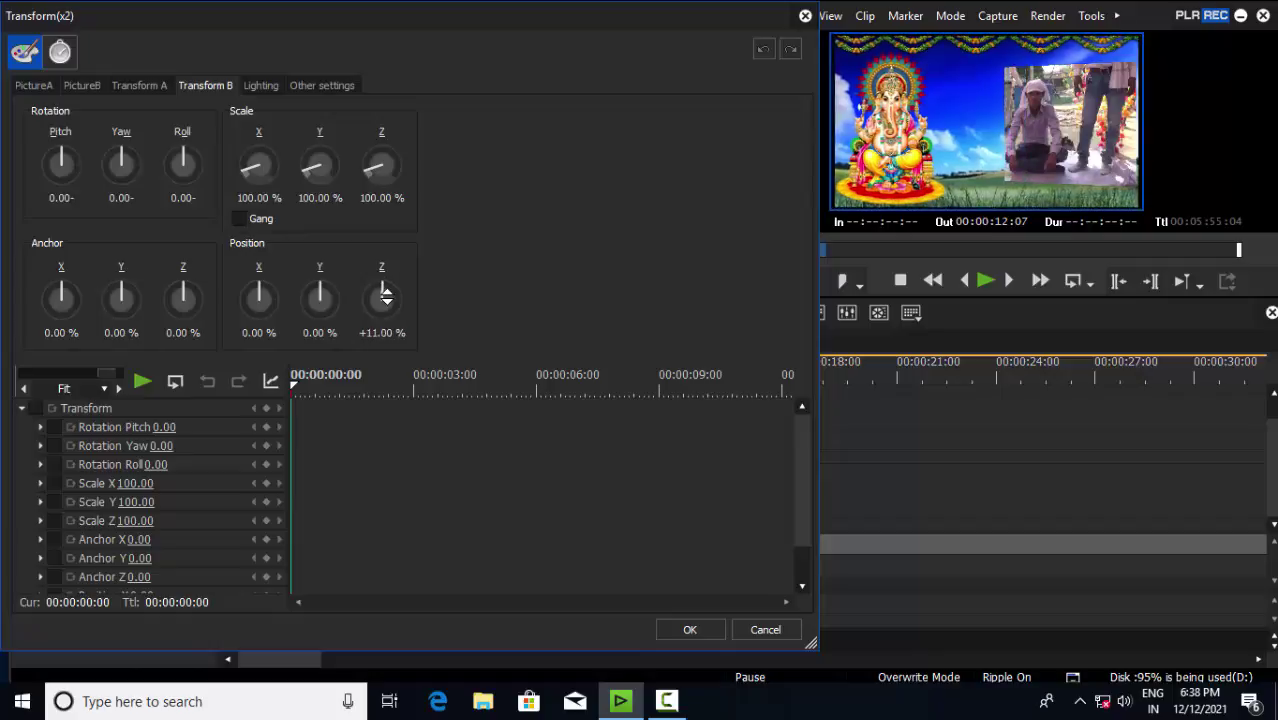
scroll(386, 295, up, 9)
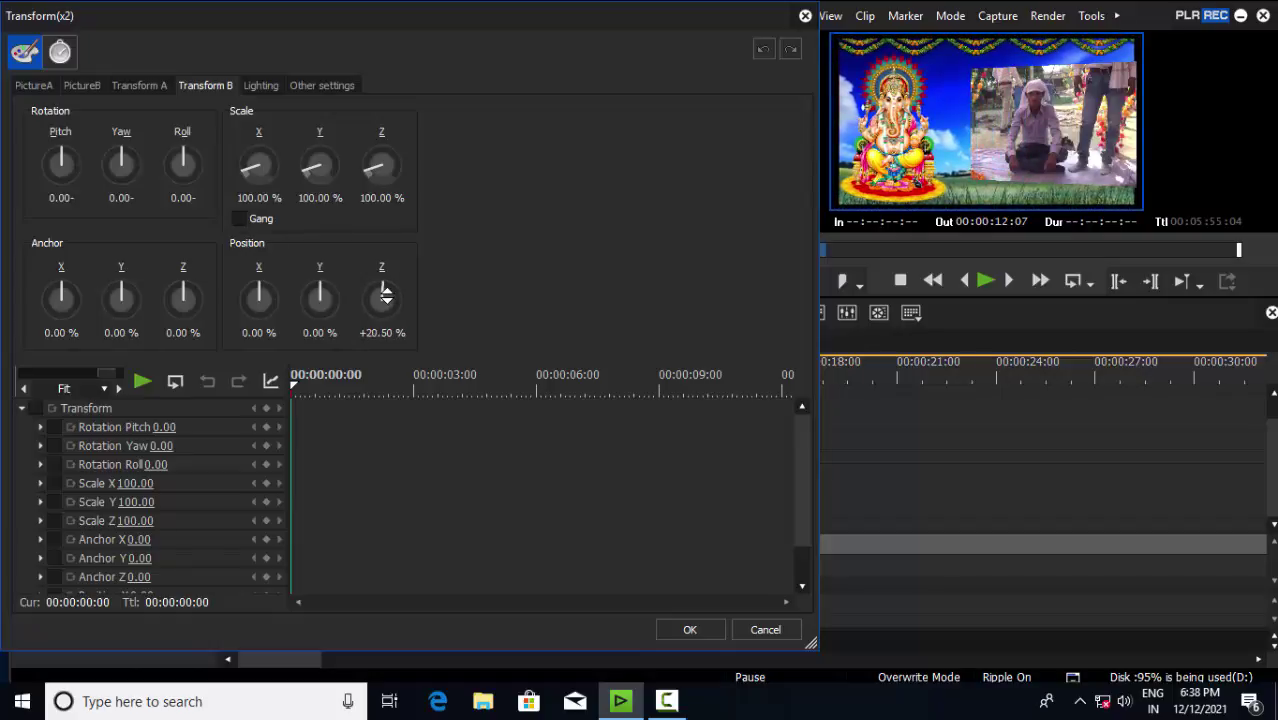
scroll(386, 295, up, 4)
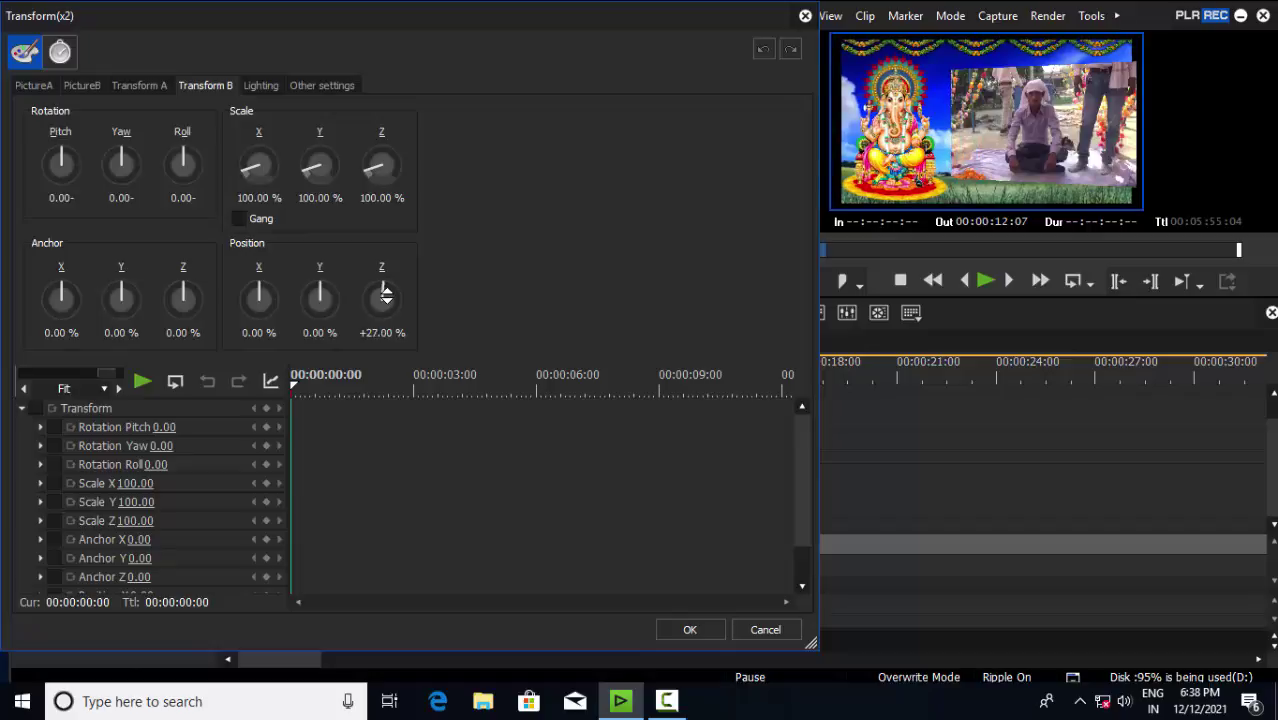
scroll(386, 295, down, 20)
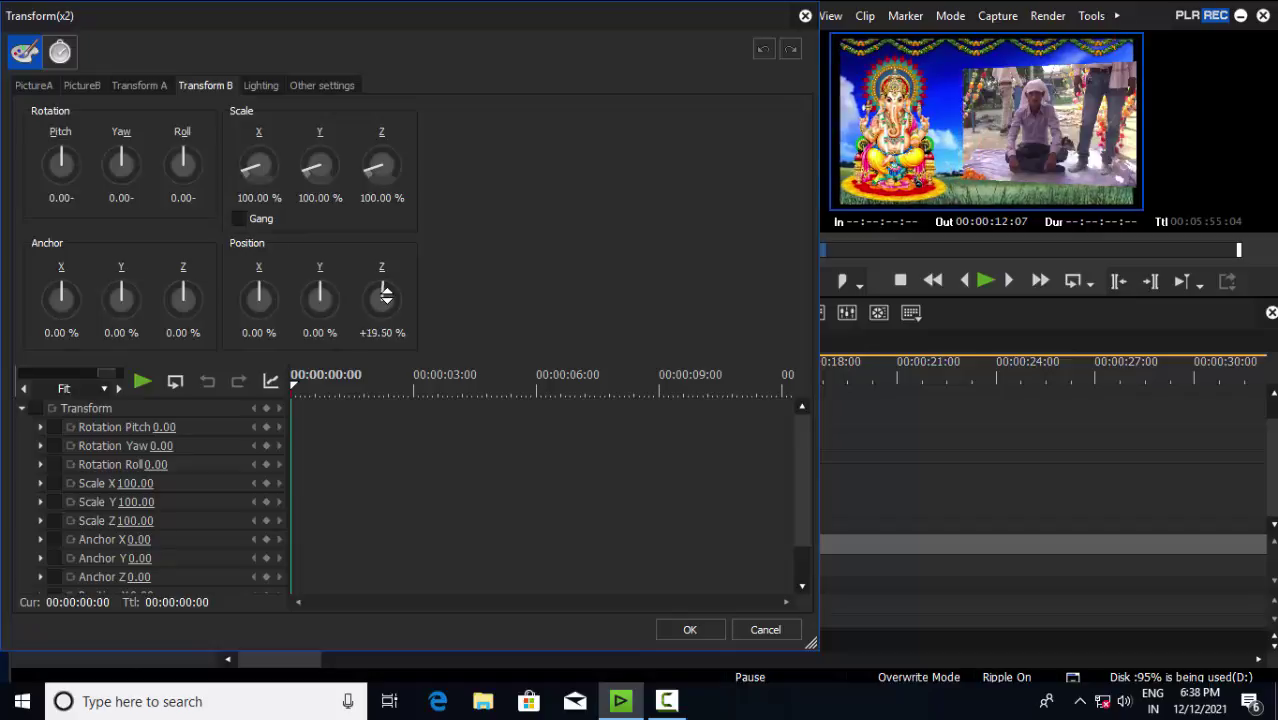
scroll(383, 295, down, 4)
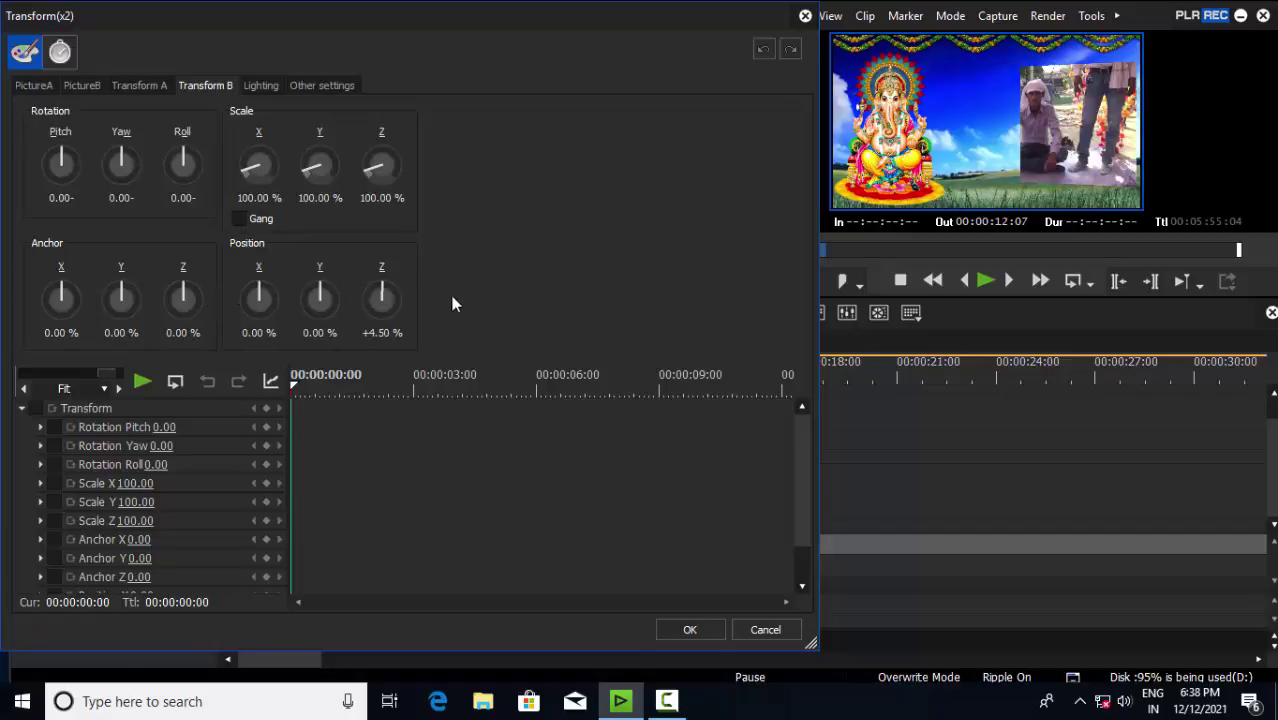
scroll(383, 292, up, 5)
scroll(380, 290, up, 10)
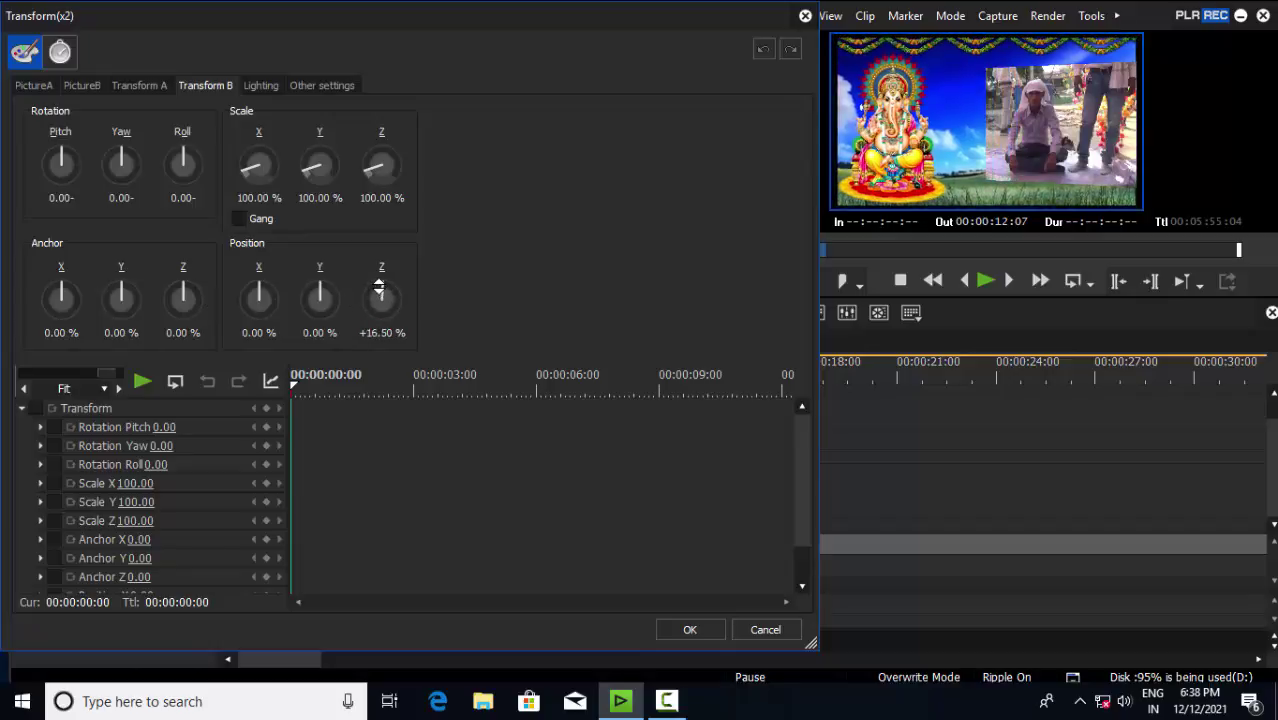
scroll(376, 289, up, 5)
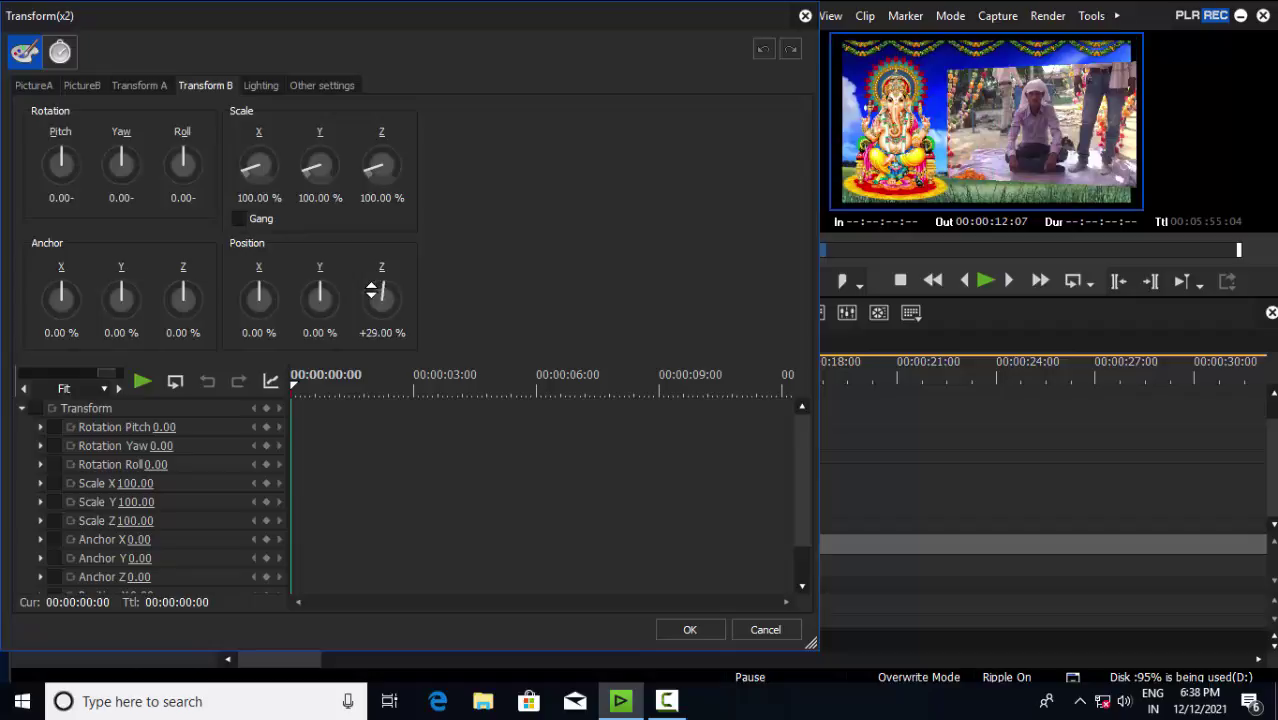
scroll(368, 289, up, 3)
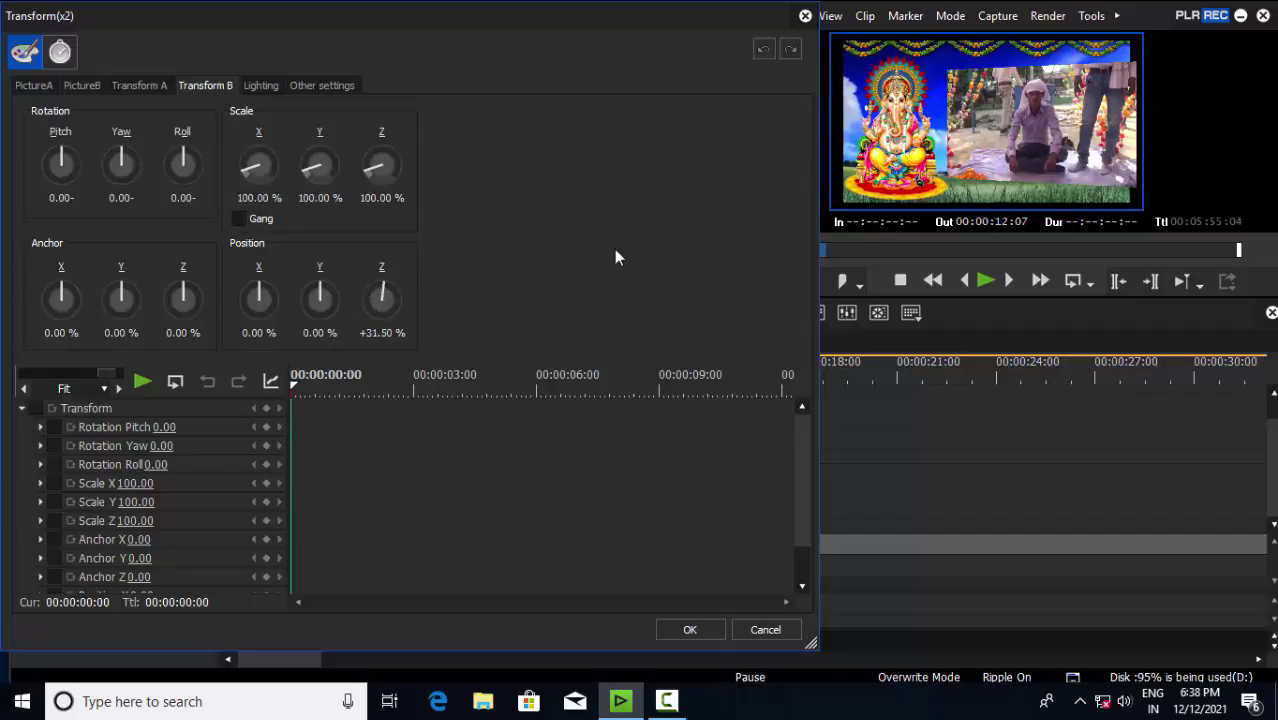
Gang Transform B's scale axes and enlarge them uniformly to 108.00 %
click(239, 219)
scroll(253, 166, up, 5)
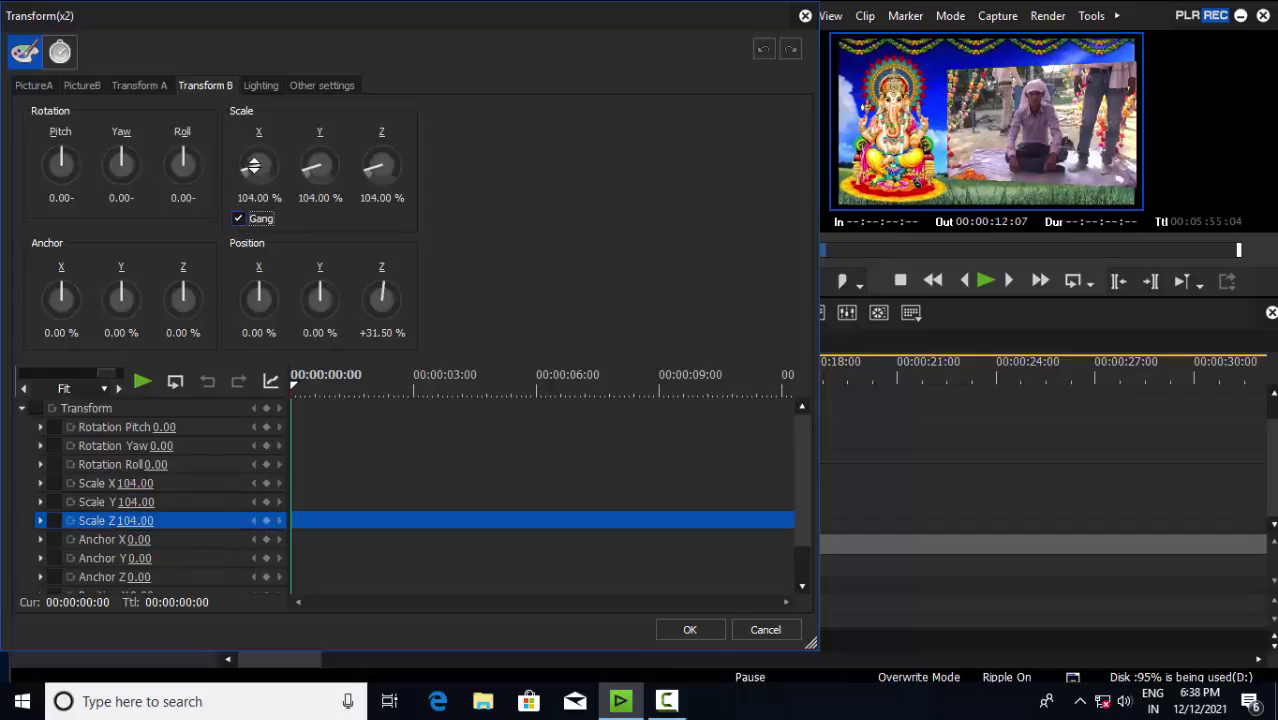
scroll(253, 166, up, 2)
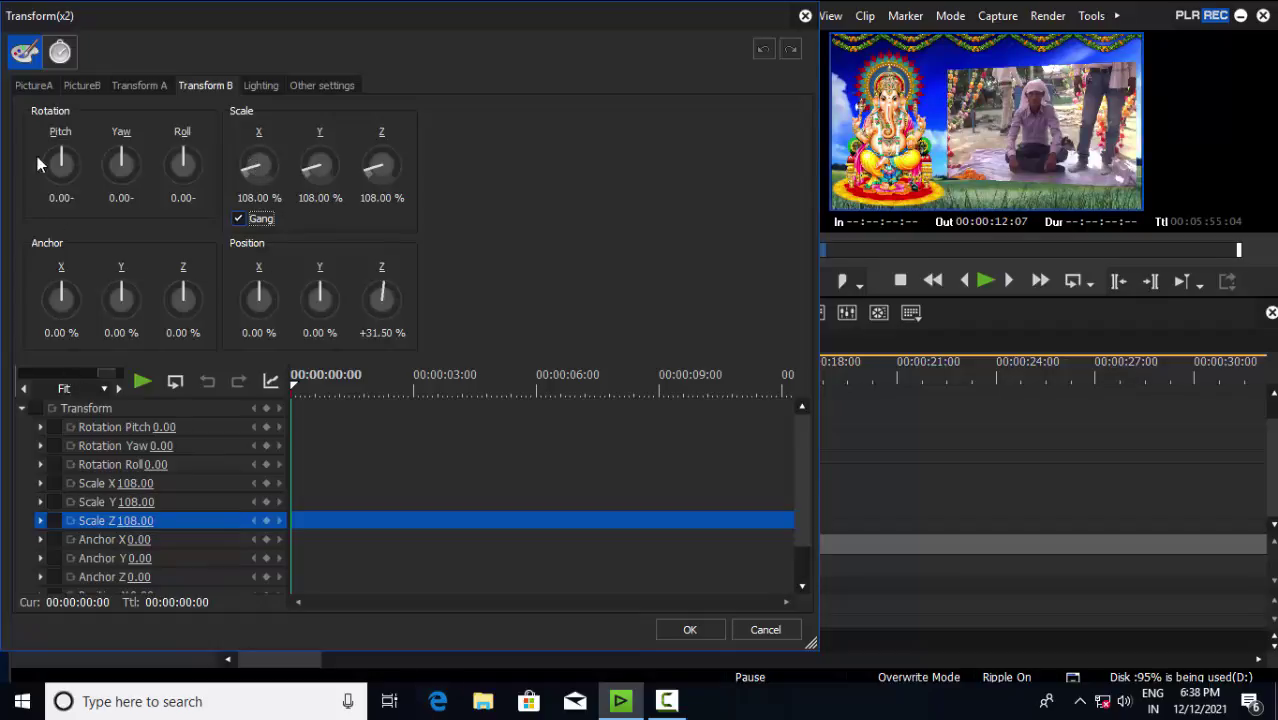
Enable Picture A's border, check it full screen and set the border color to red from the color swatches
click(34, 85)
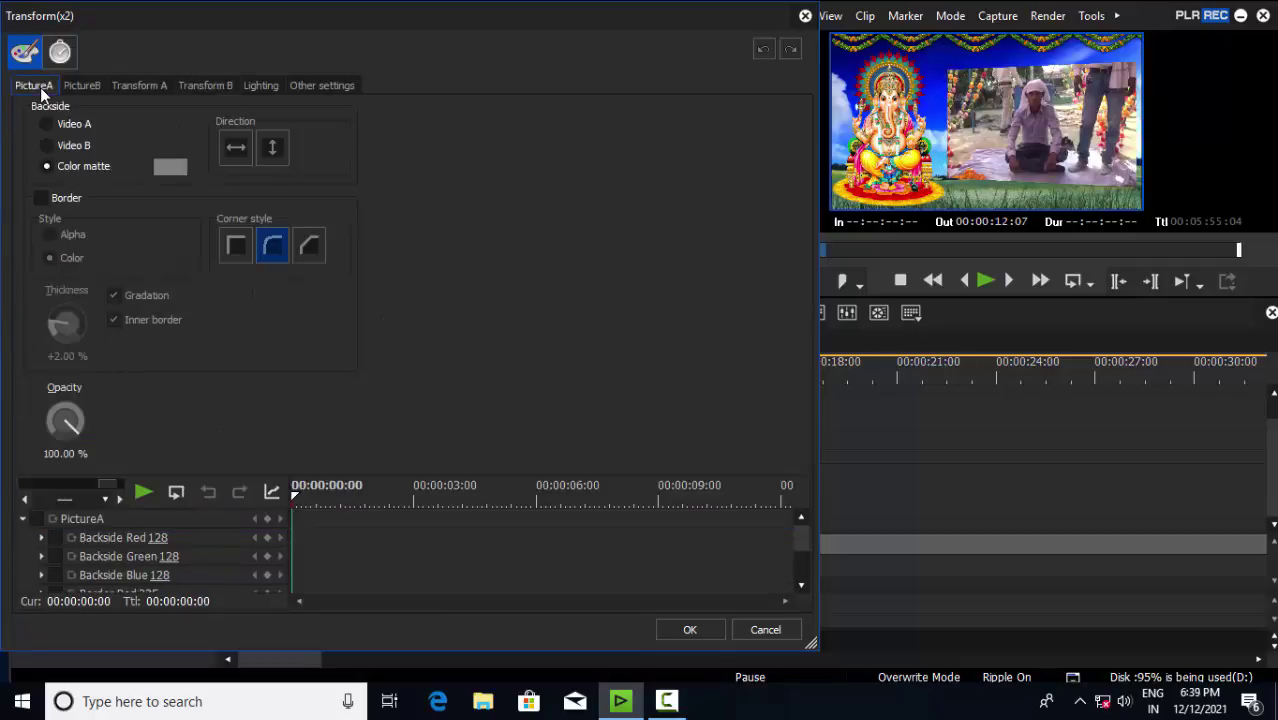
click(45, 201)
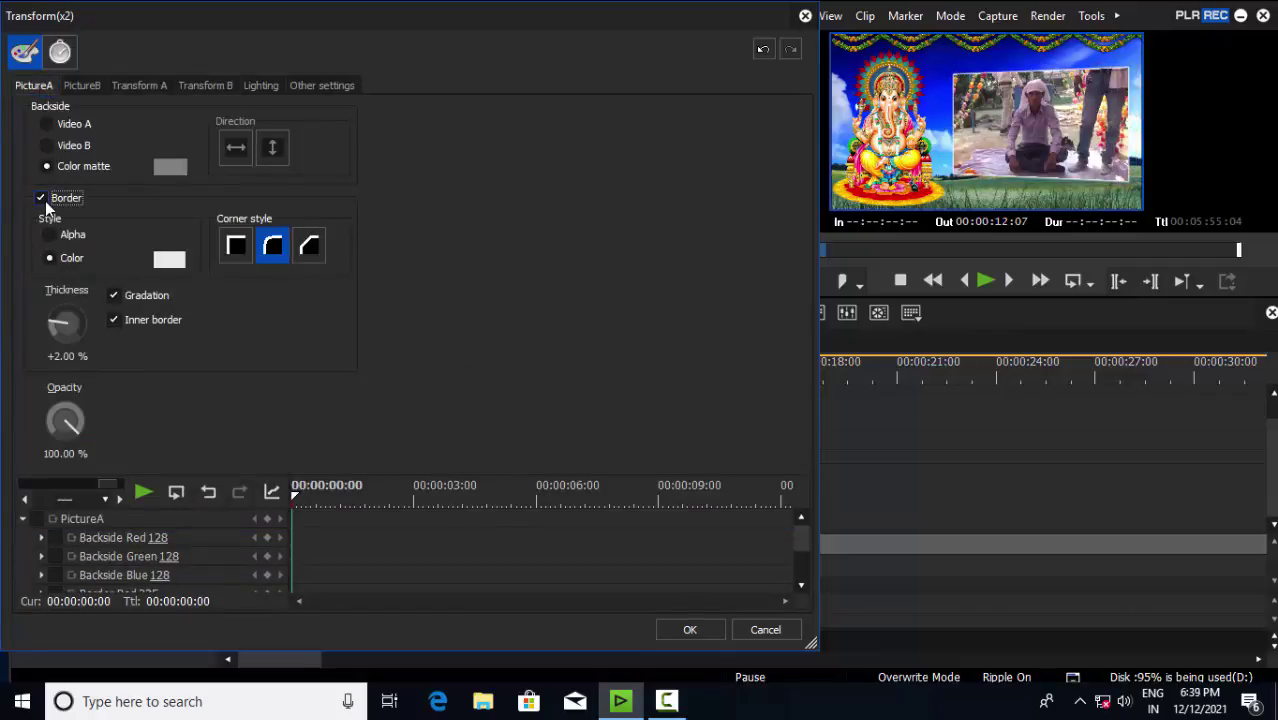
double_click(969, 104)
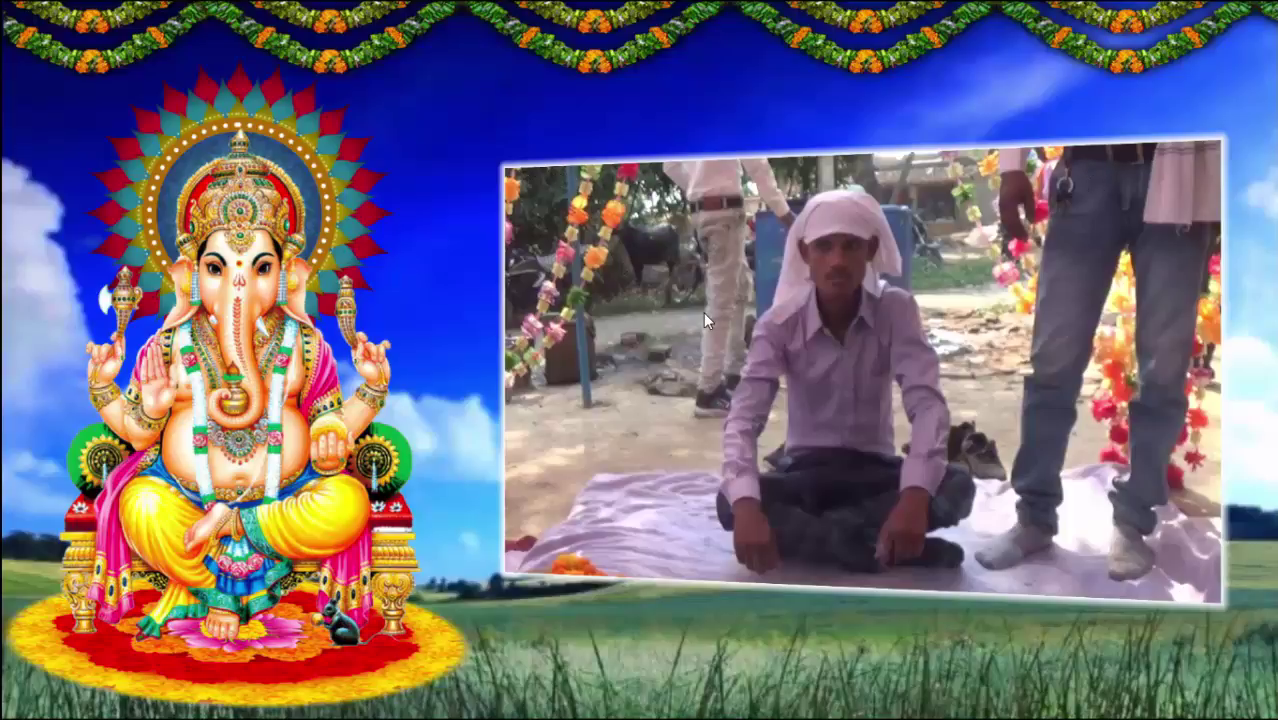
double_click(691, 352)
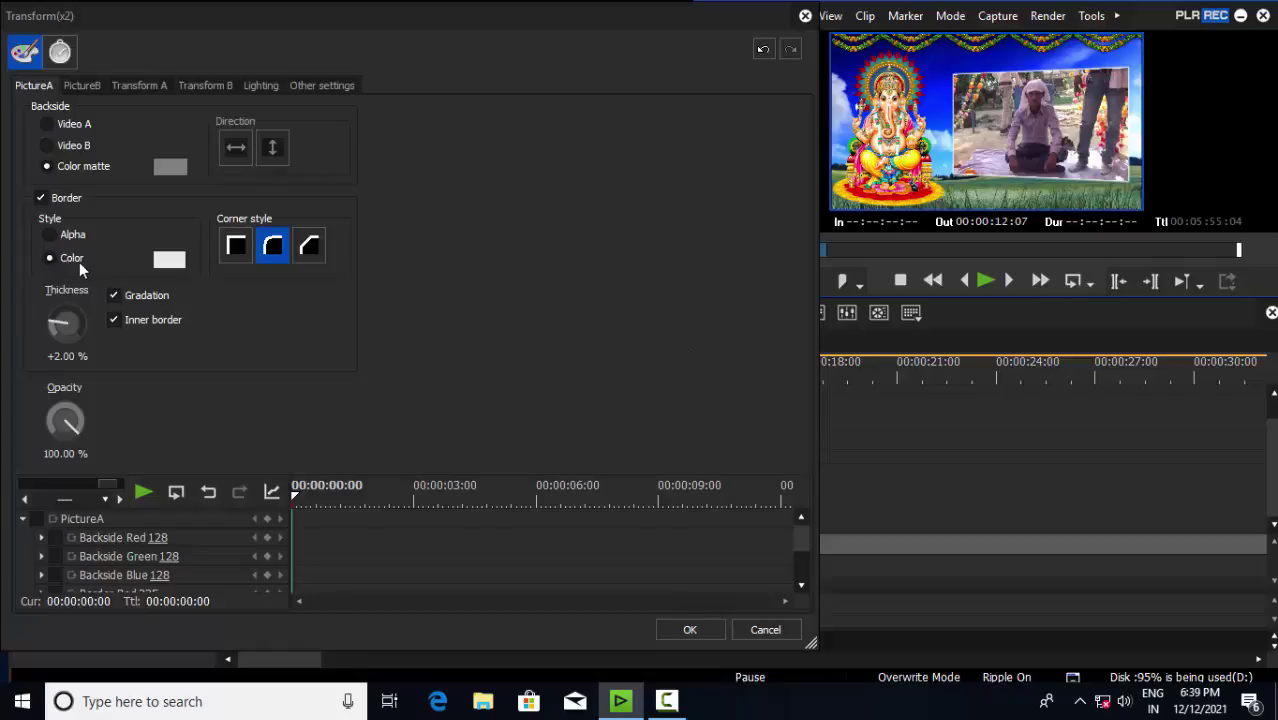
click(176, 261)
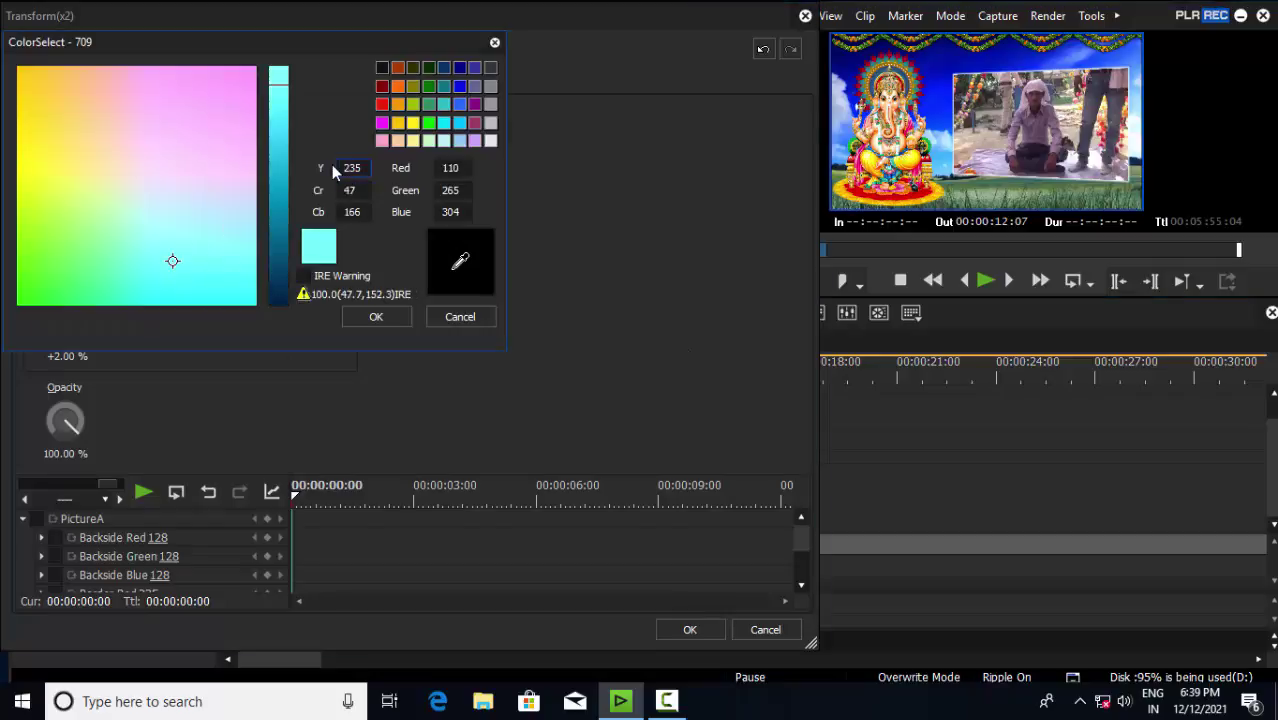
click(382, 104)
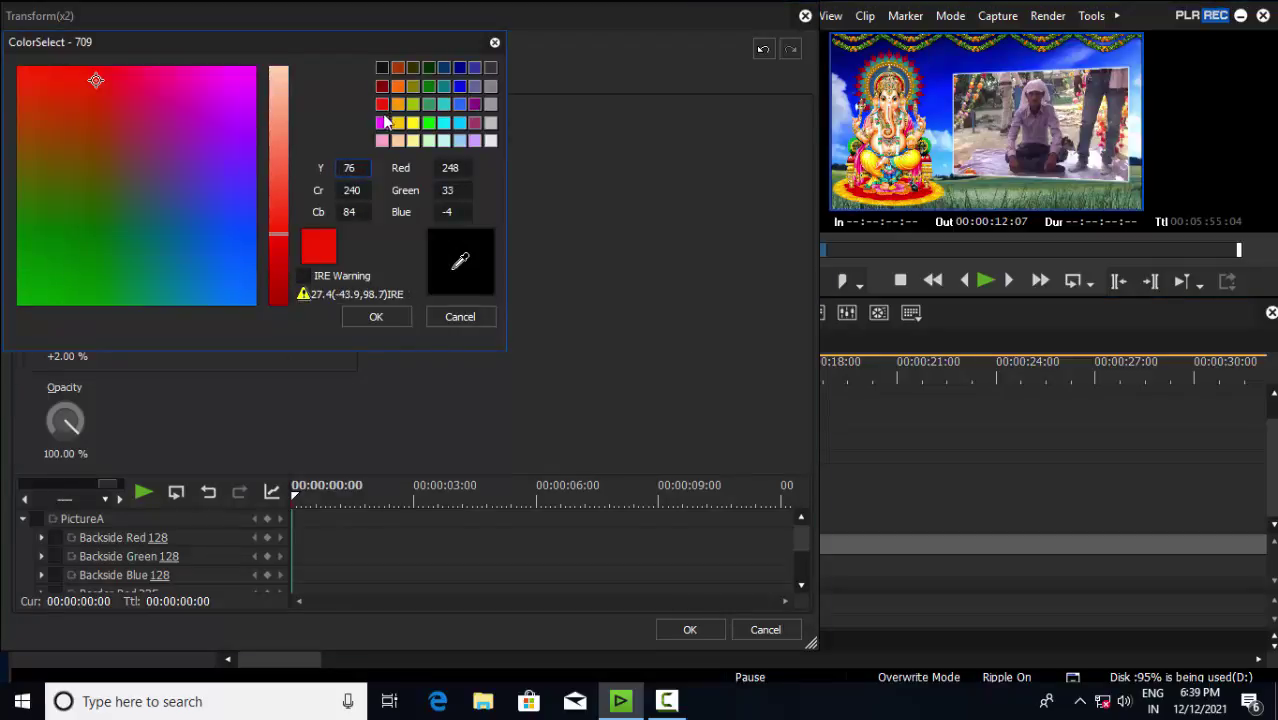
click(378, 318)
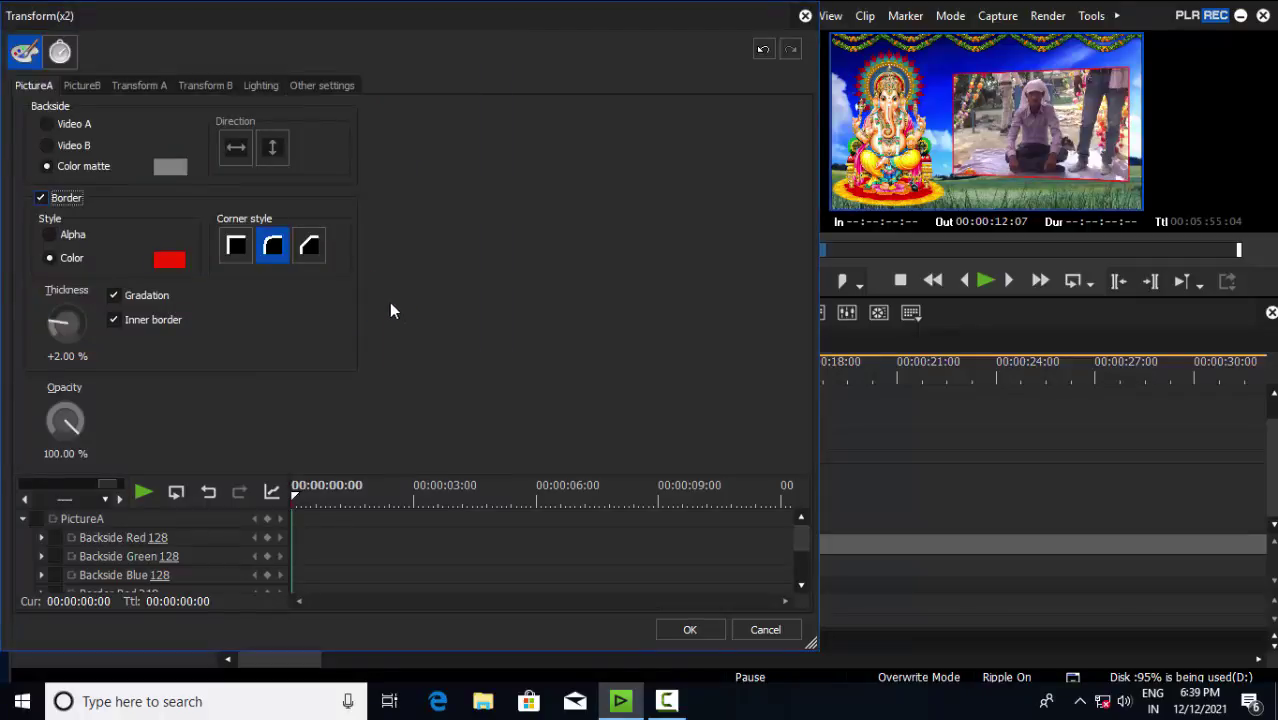
Try the square and rounded border corner styles for Picture A, choose the beveled one and apply the transition settings
click(238, 250)
click(279, 251)
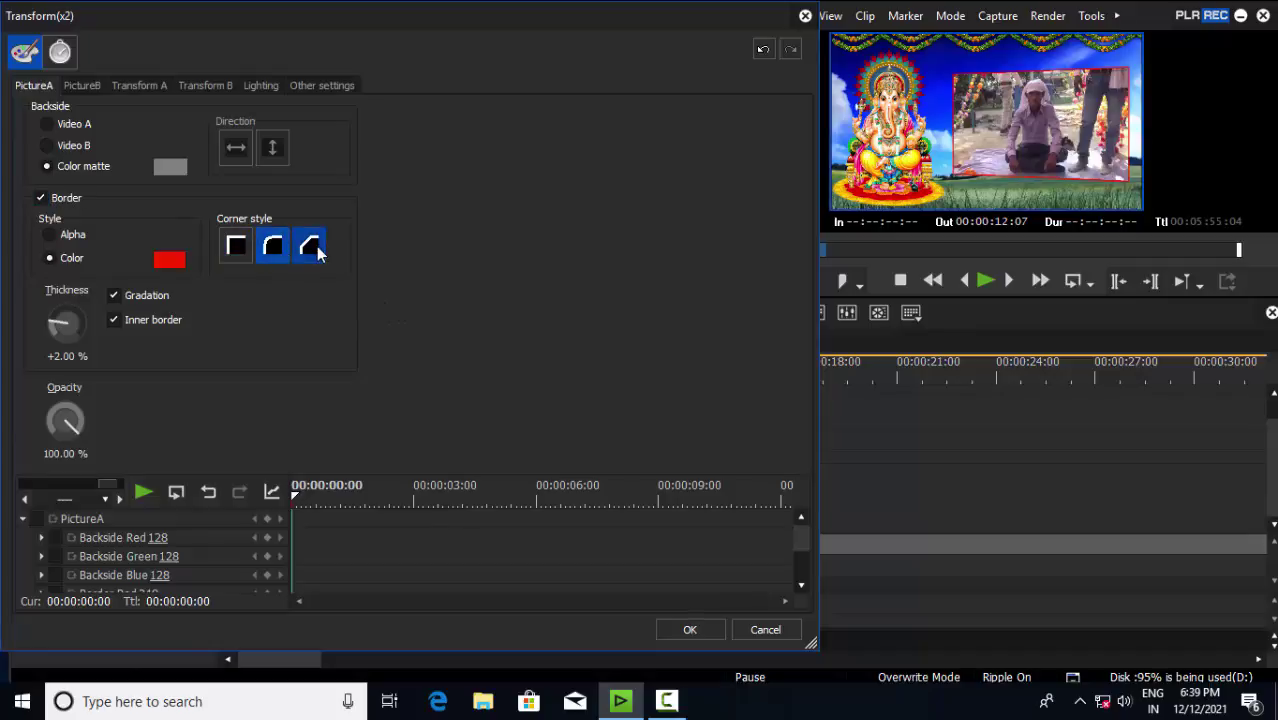
click(309, 248)
click(737, 629)
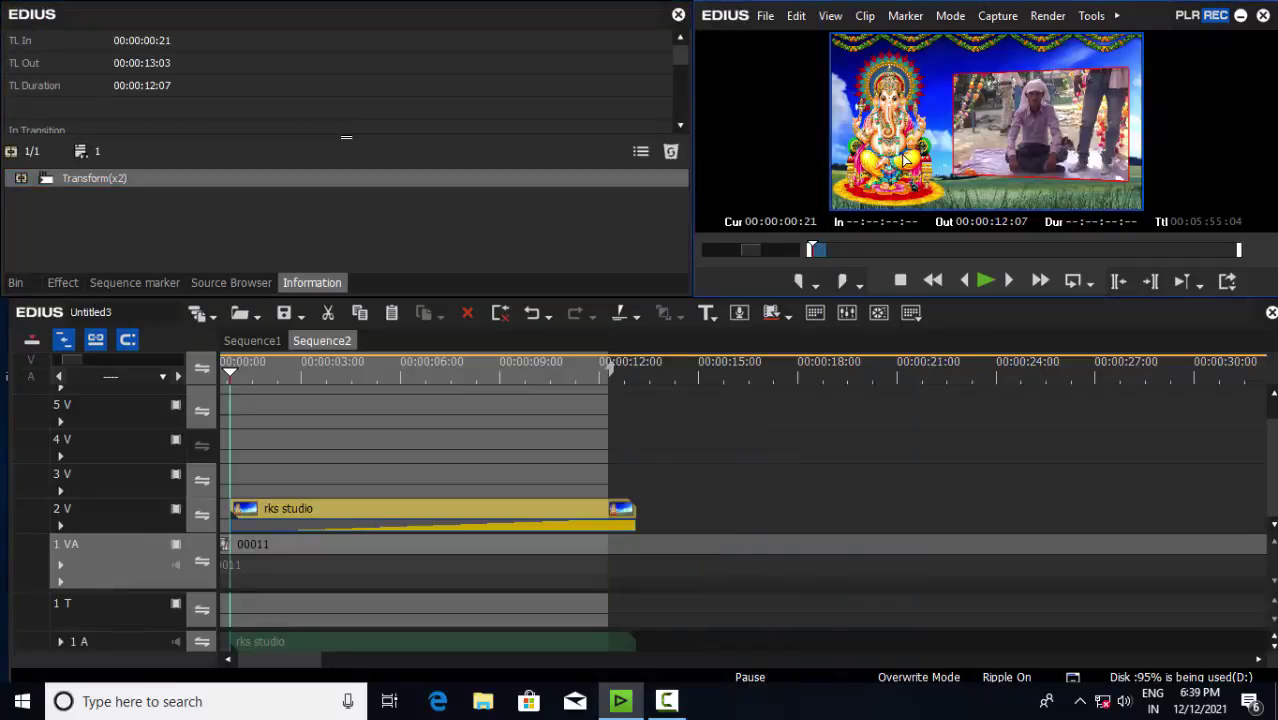
Check the bordered picture full screen, then return the timeline cursor to the start of Sequence2
key(F11)
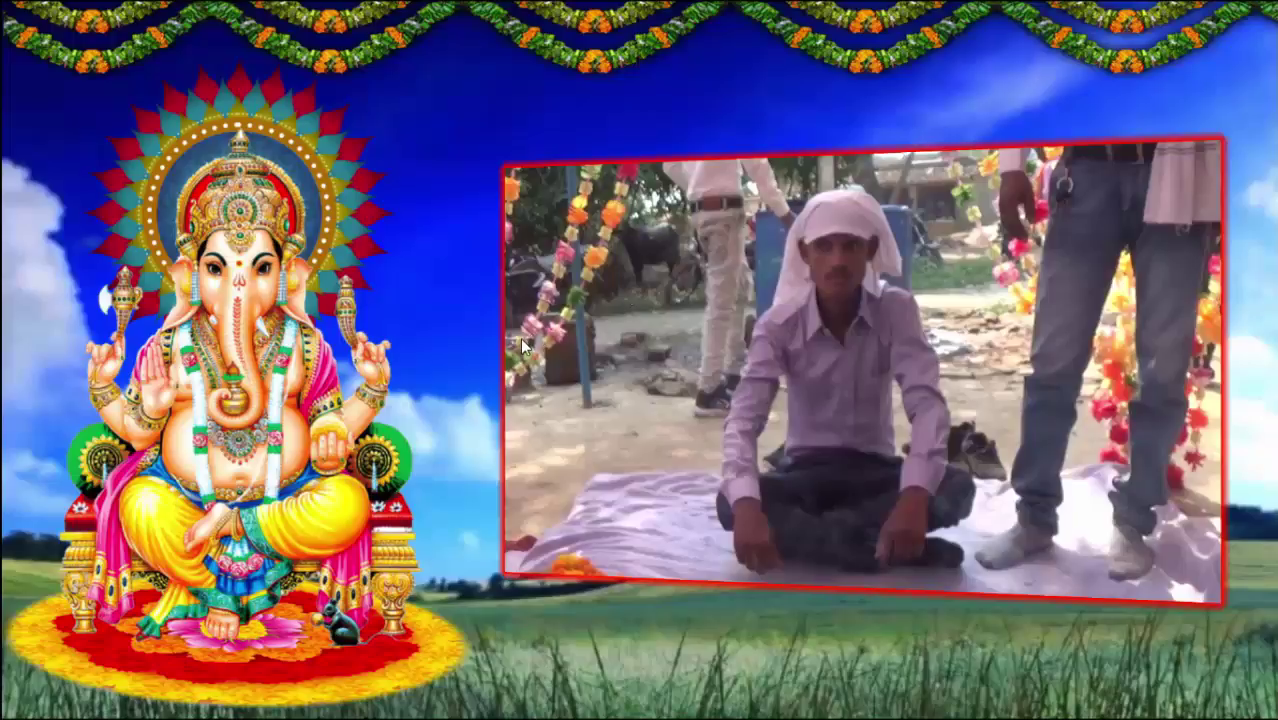
key(F11)
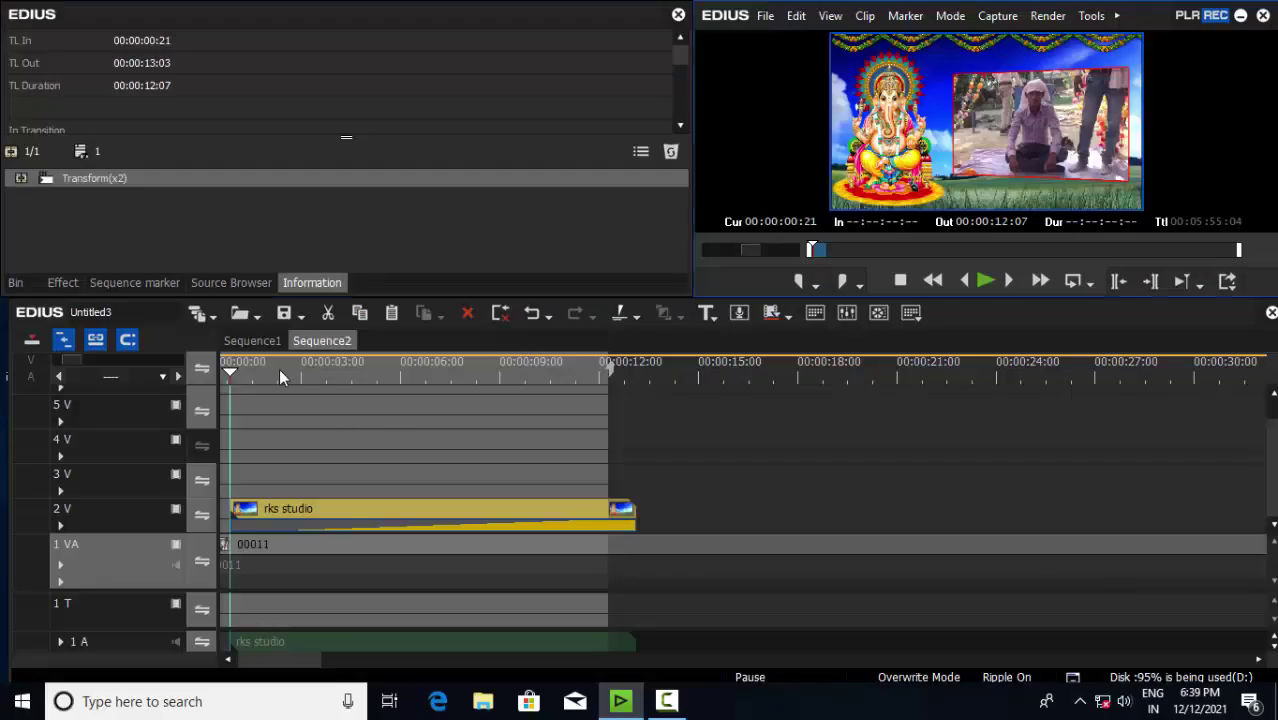
drag(280, 371, 175, 386)
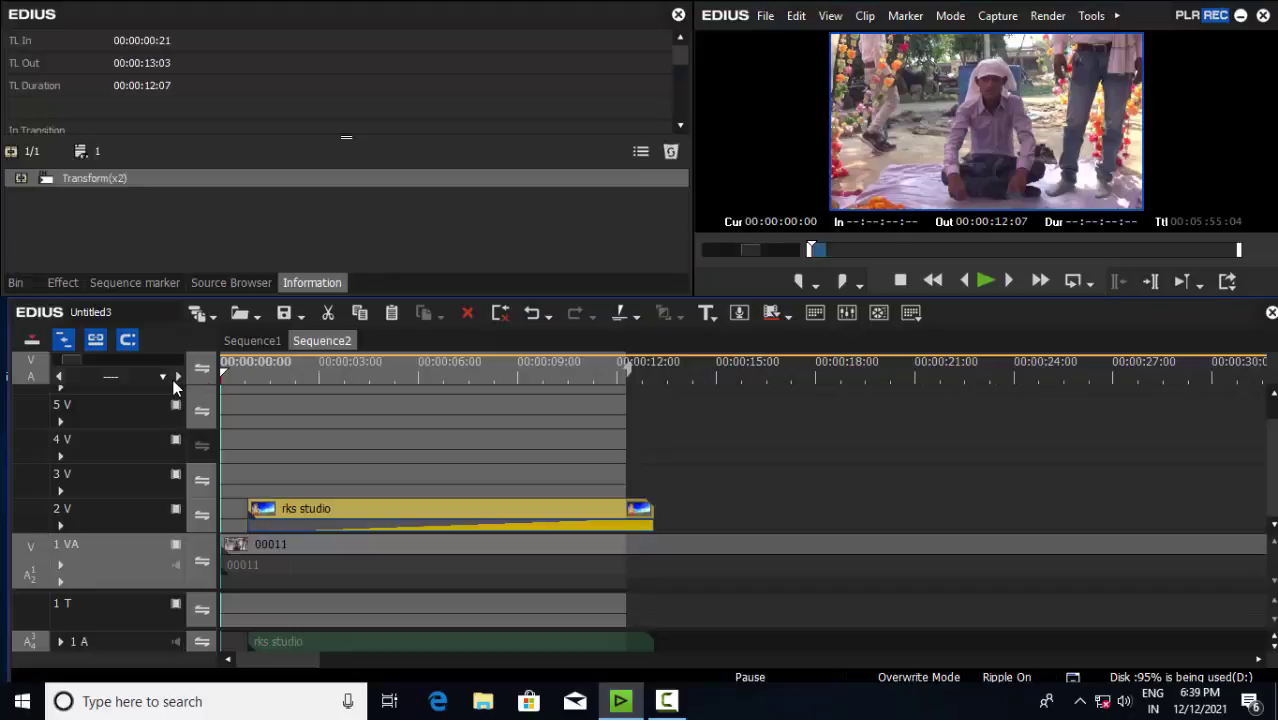
Play the opening of Sequence2 twice to check the cut to the Ganesh title, and place the timeline cursor where the rks studio clip starts
key(space)
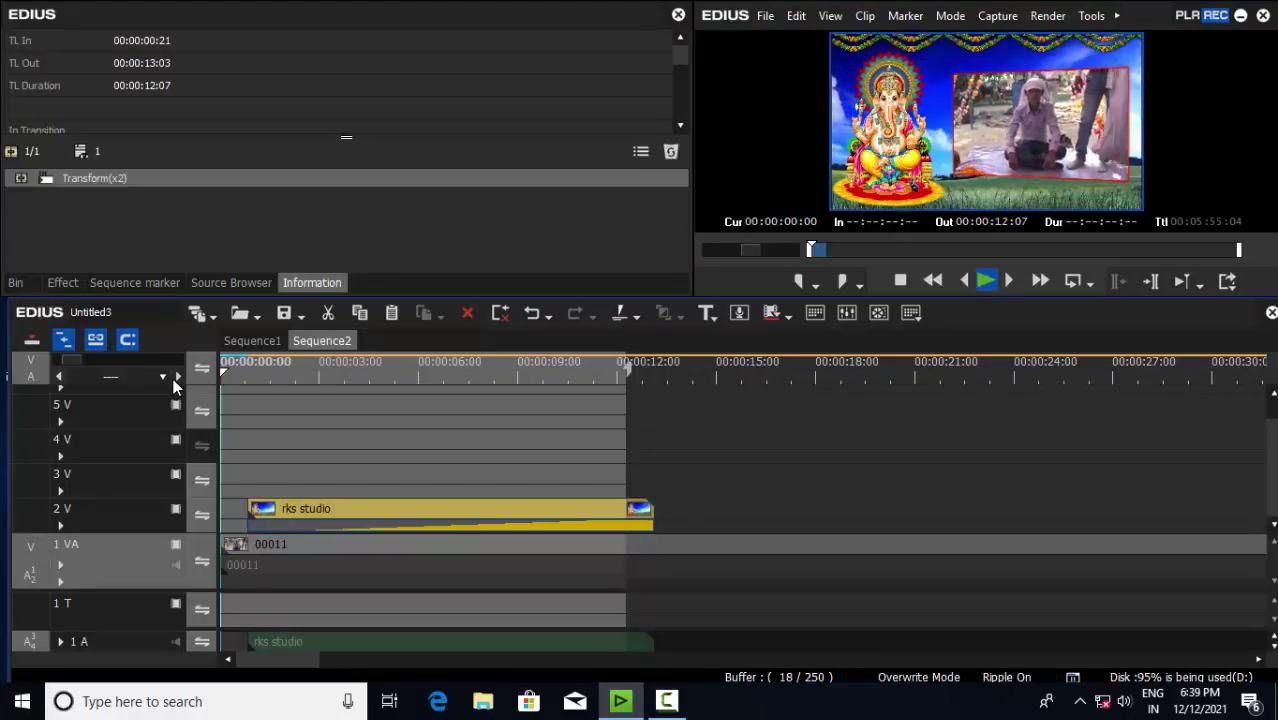
scroll(250, 377, up, 1)
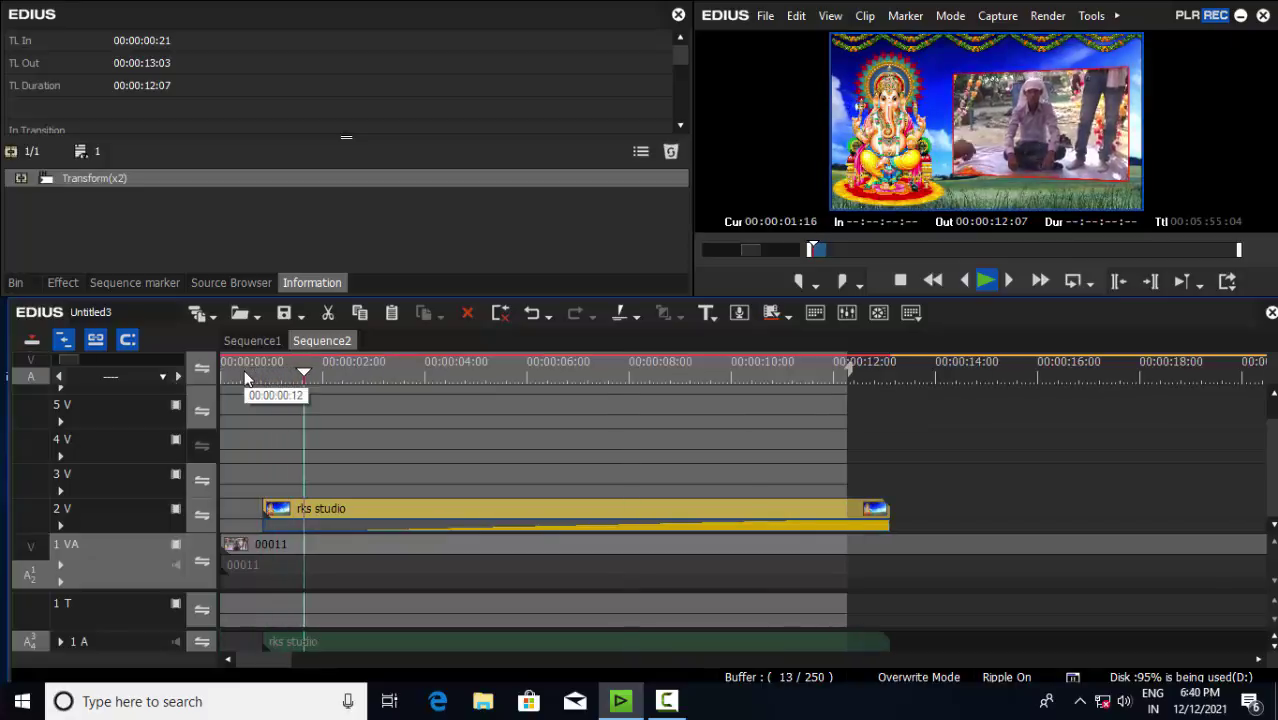
key(space)
click(252, 365)
drag(252, 365, 234, 365)
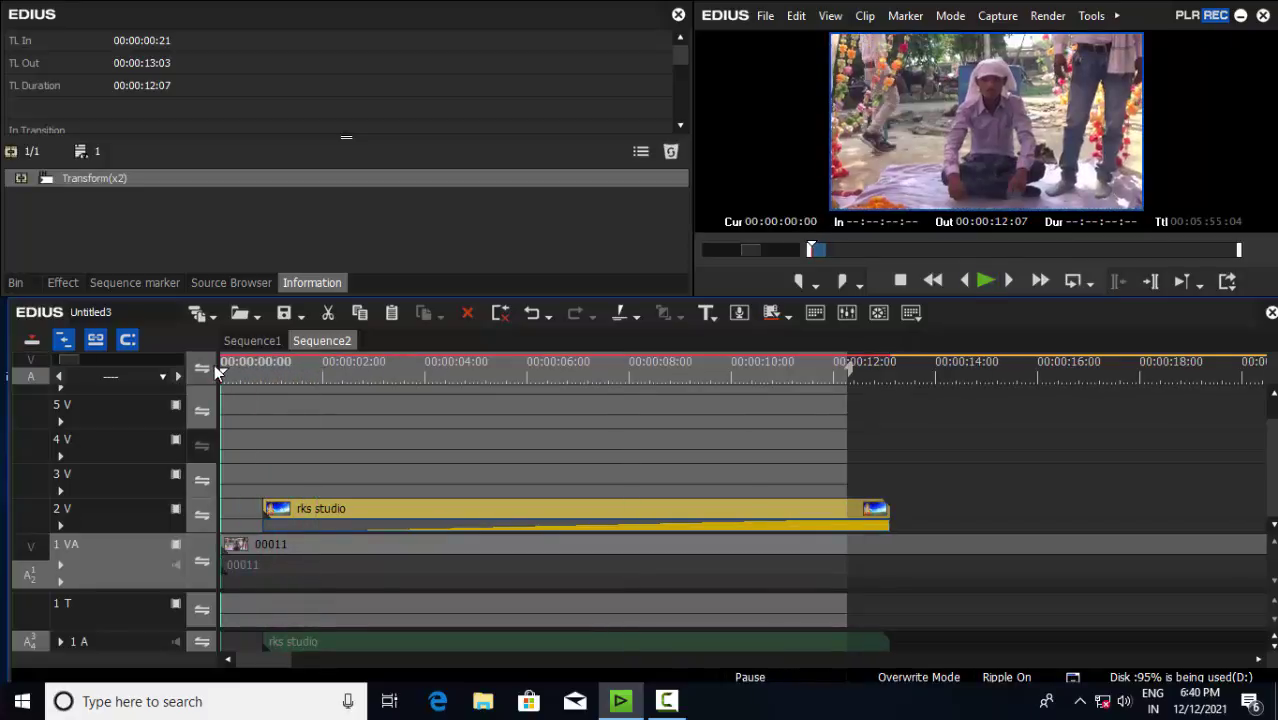
key(space)
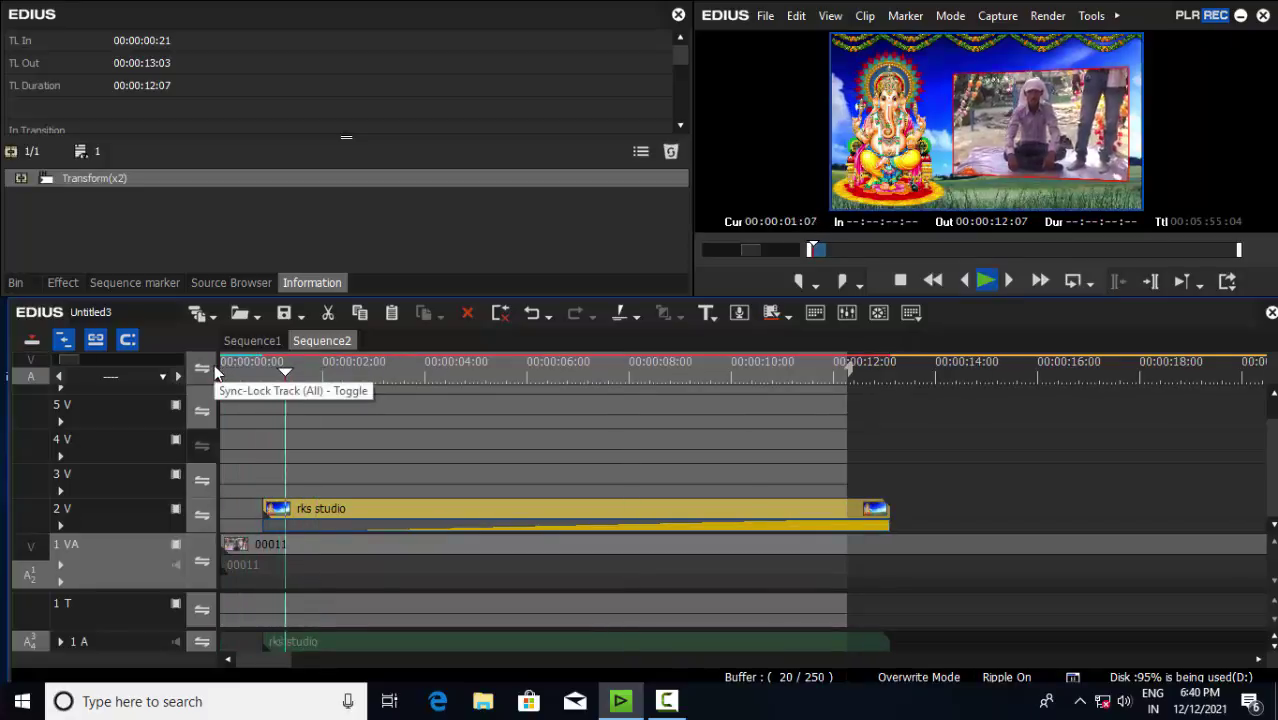
key(space)
drag(280, 381, 267, 369)
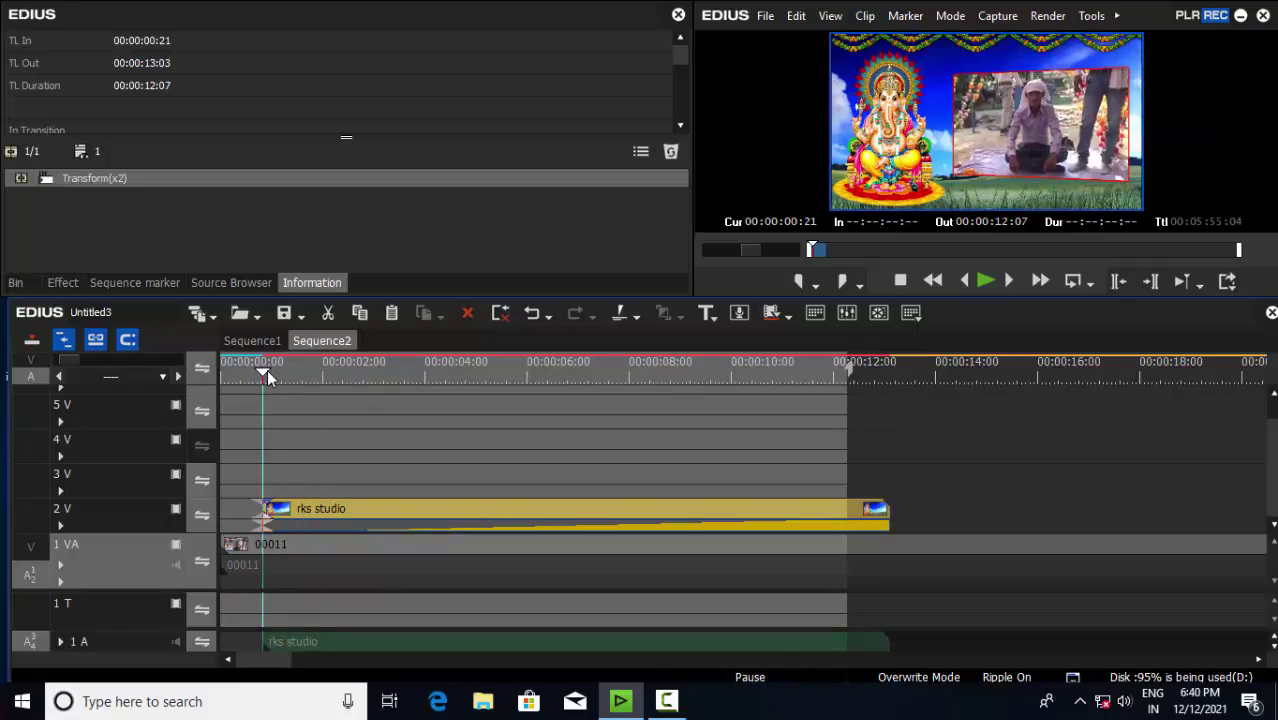
Create a single-color Color Matte clip in the bin with a near-white color of Y 250
click(28, 283)
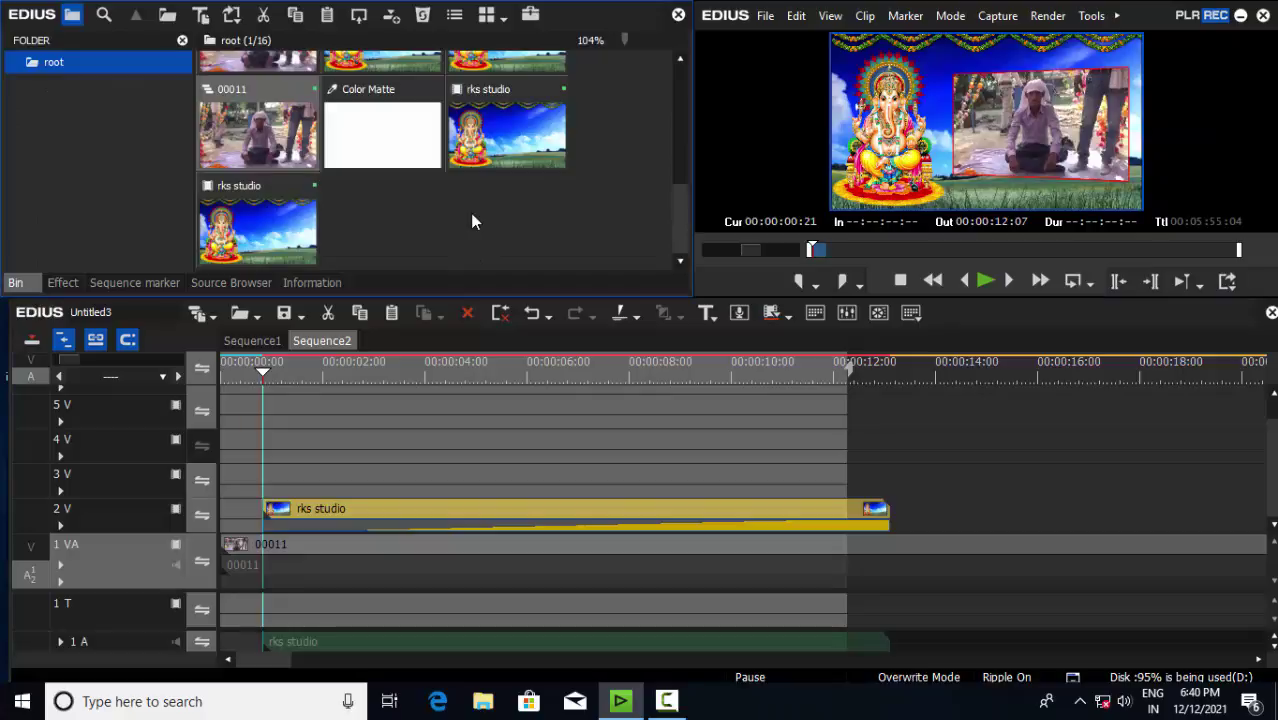
right_click(472, 215)
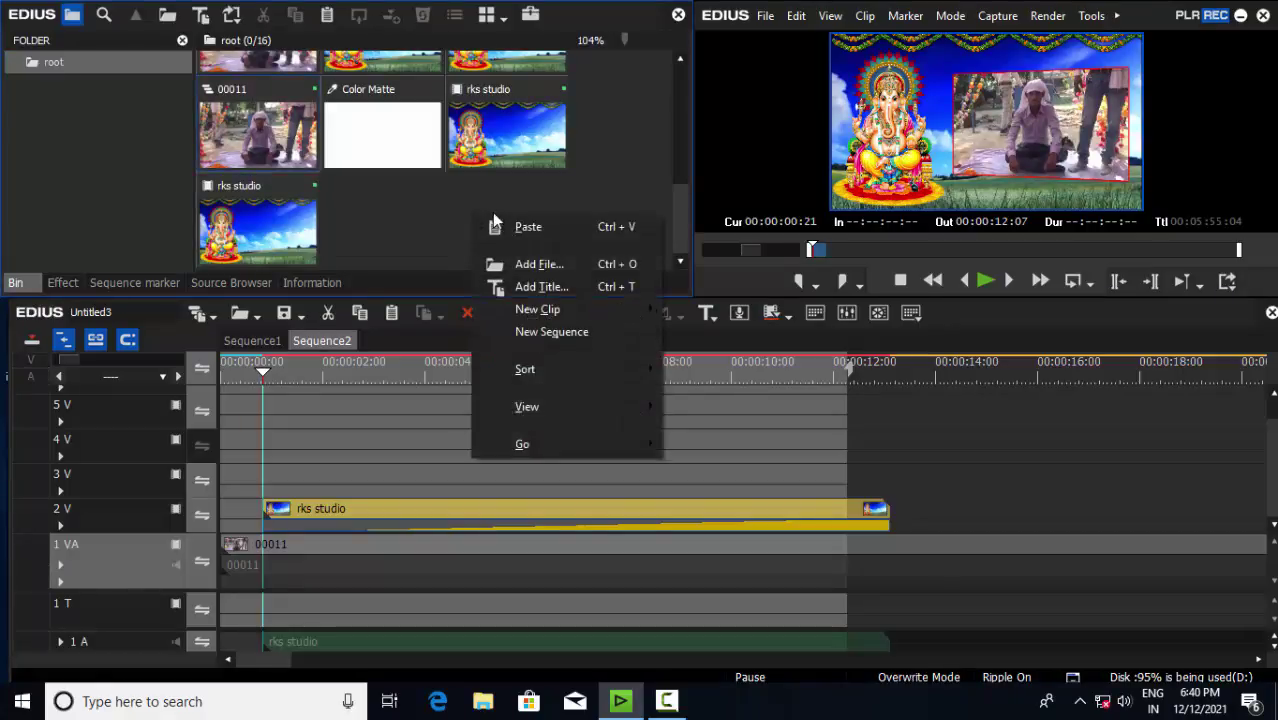
mouse_move(537, 315)
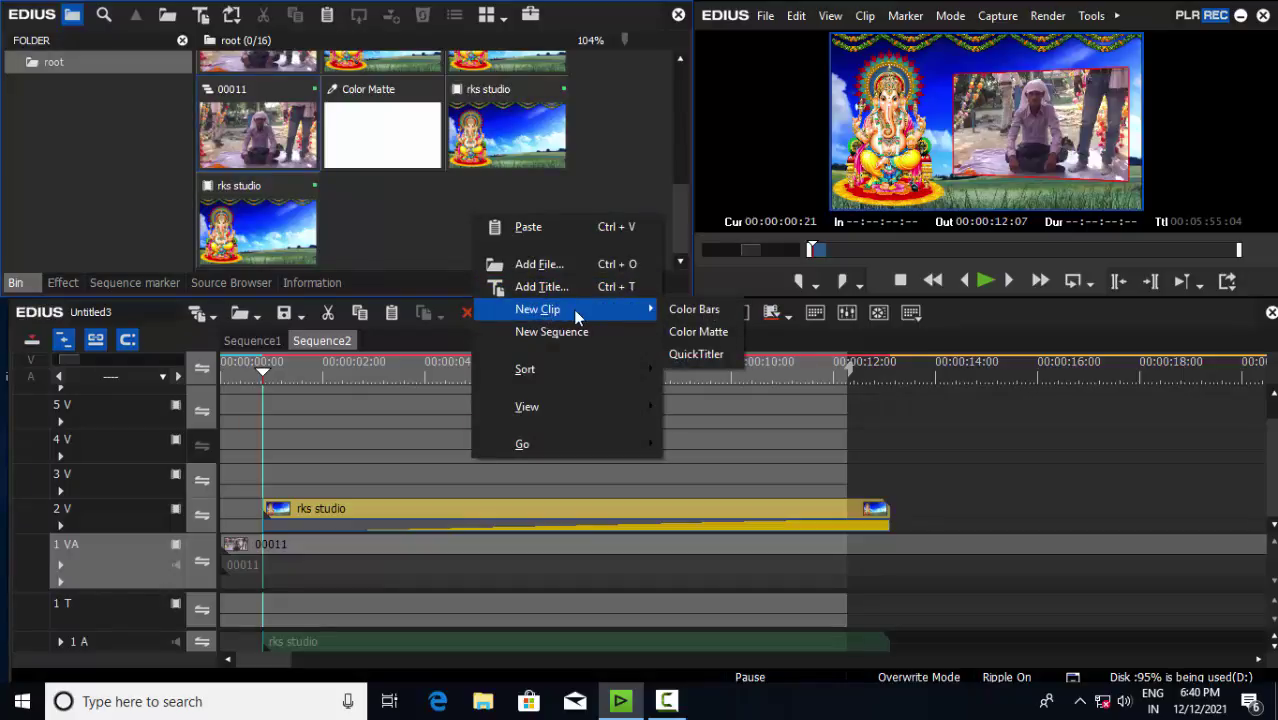
click(716, 342)
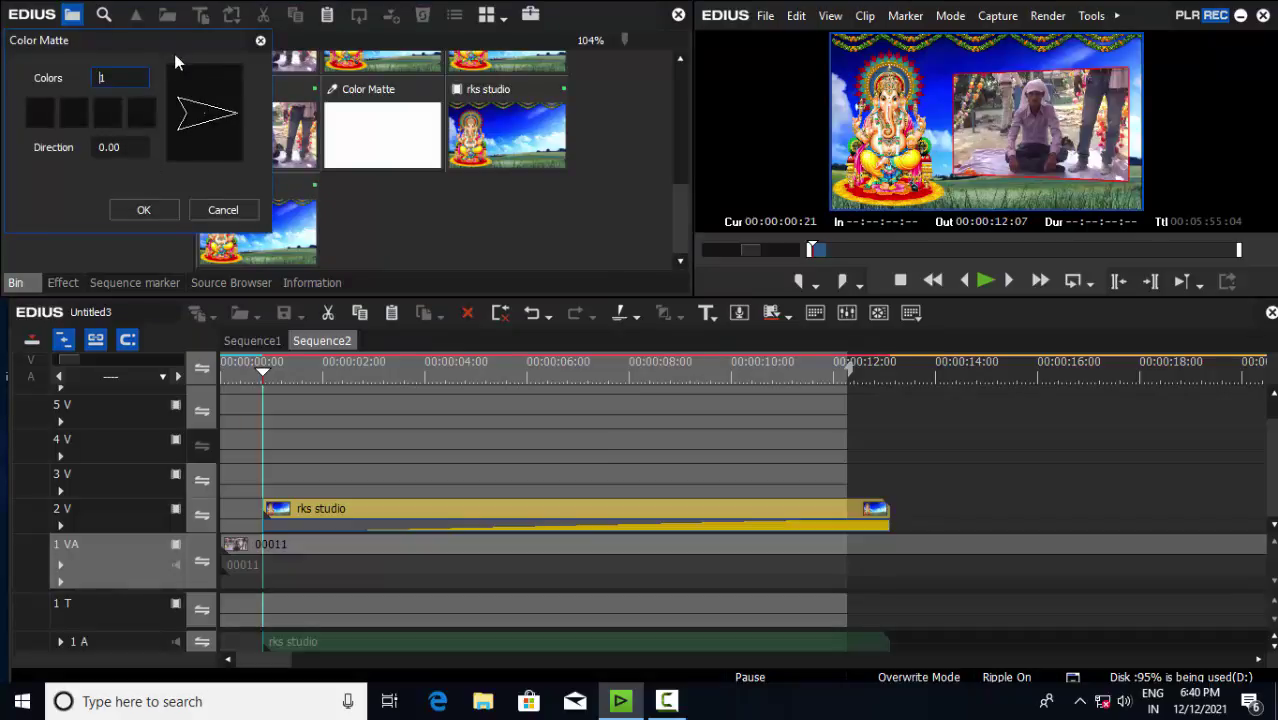
drag(244, 52, 779, 99)
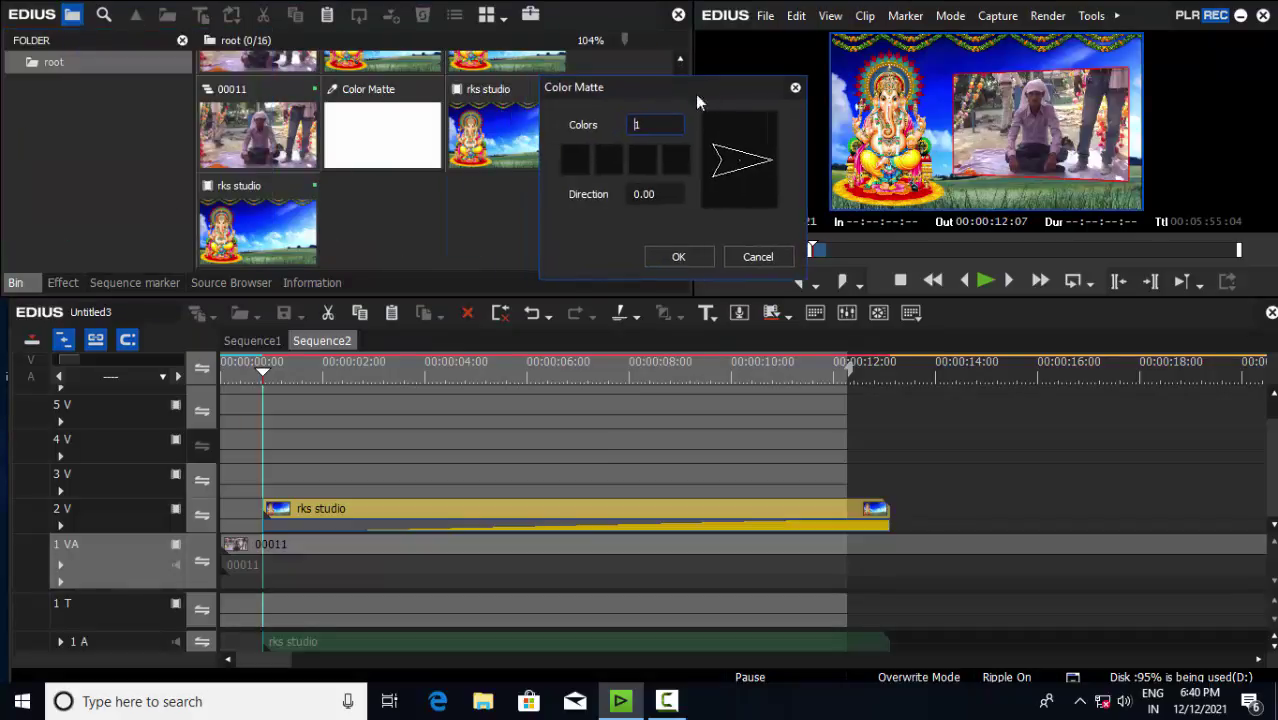
click(575, 168)
drag(818, 156, 820, 140)
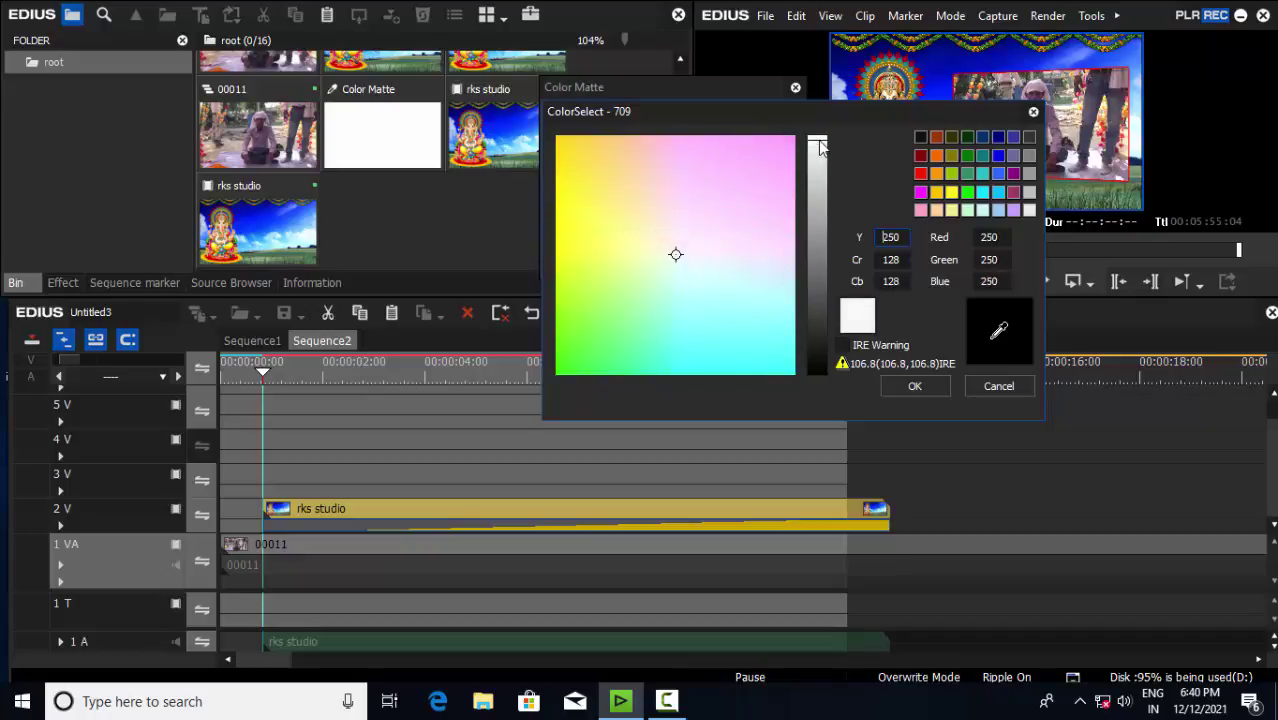
click(922, 389)
click(686, 256)
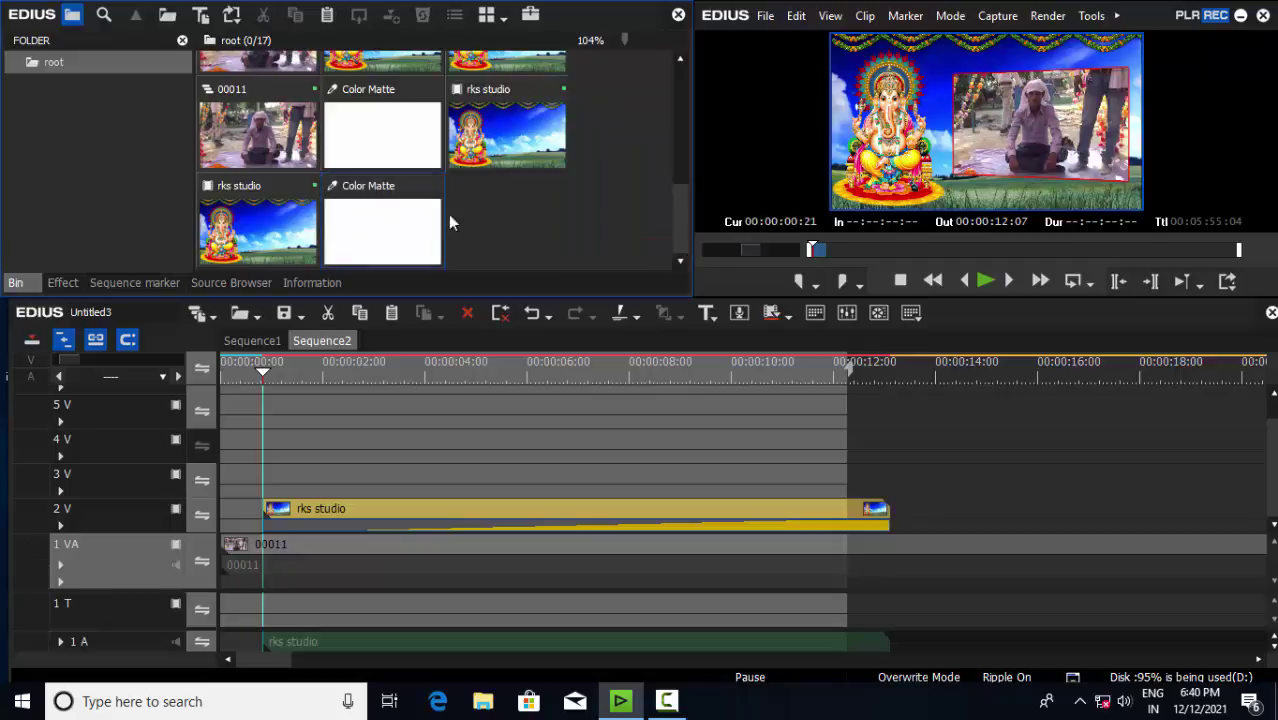
Place the new white Color Matte on track 3V across the start of the rks studio clip and trim its end to 00:00:01:02
drag(367, 208, 247, 493)
drag(248, 490, 251, 490)
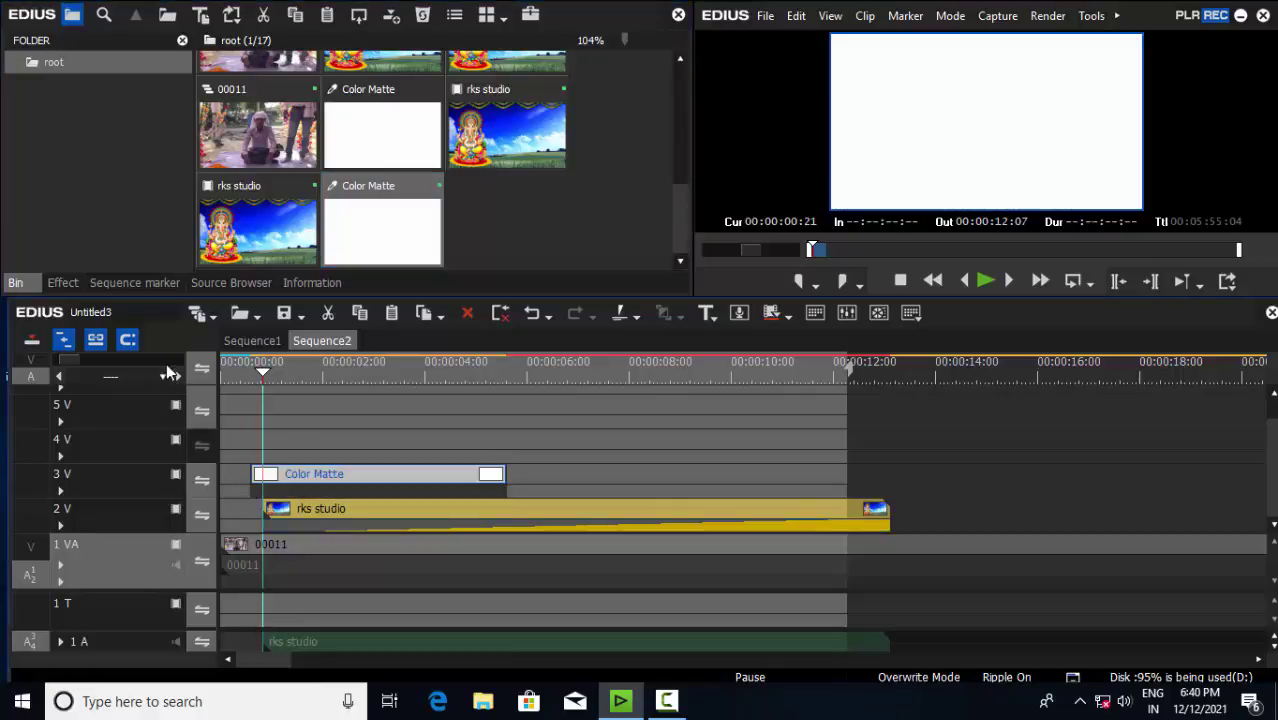
scroll(64, 357, down, 1)
scroll(64, 357, up, 2)
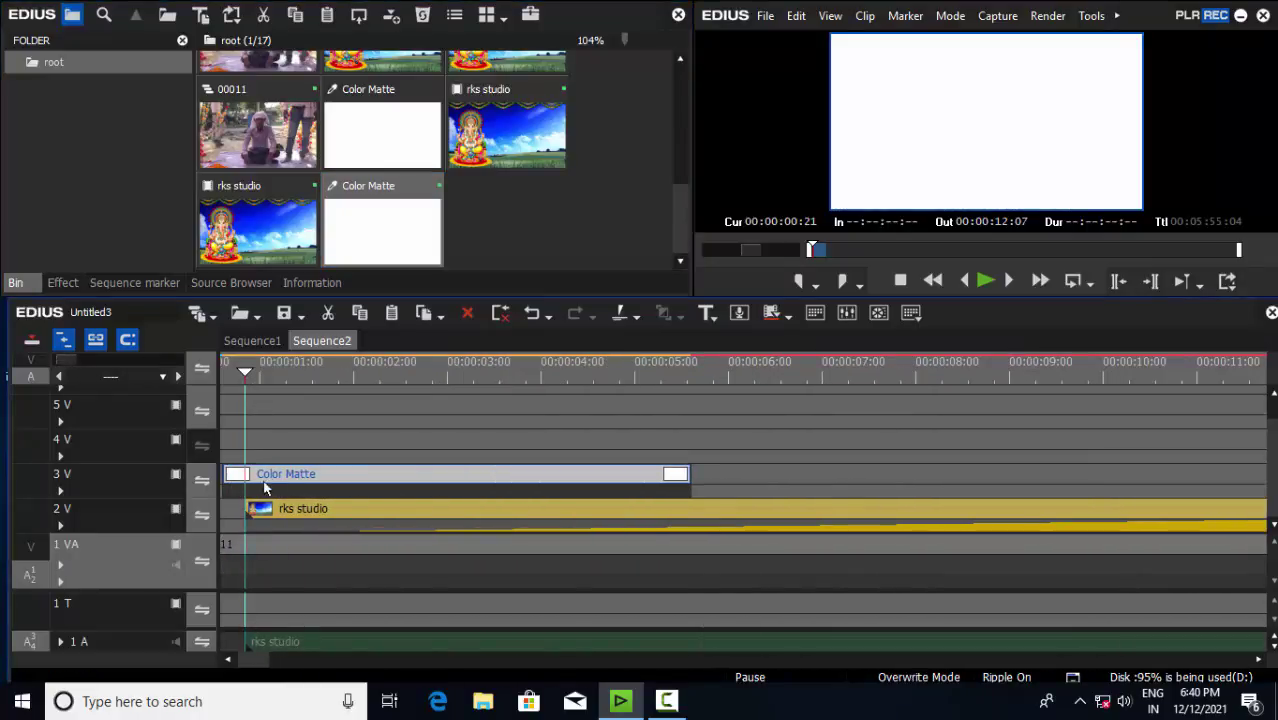
drag(248, 664, 240, 657)
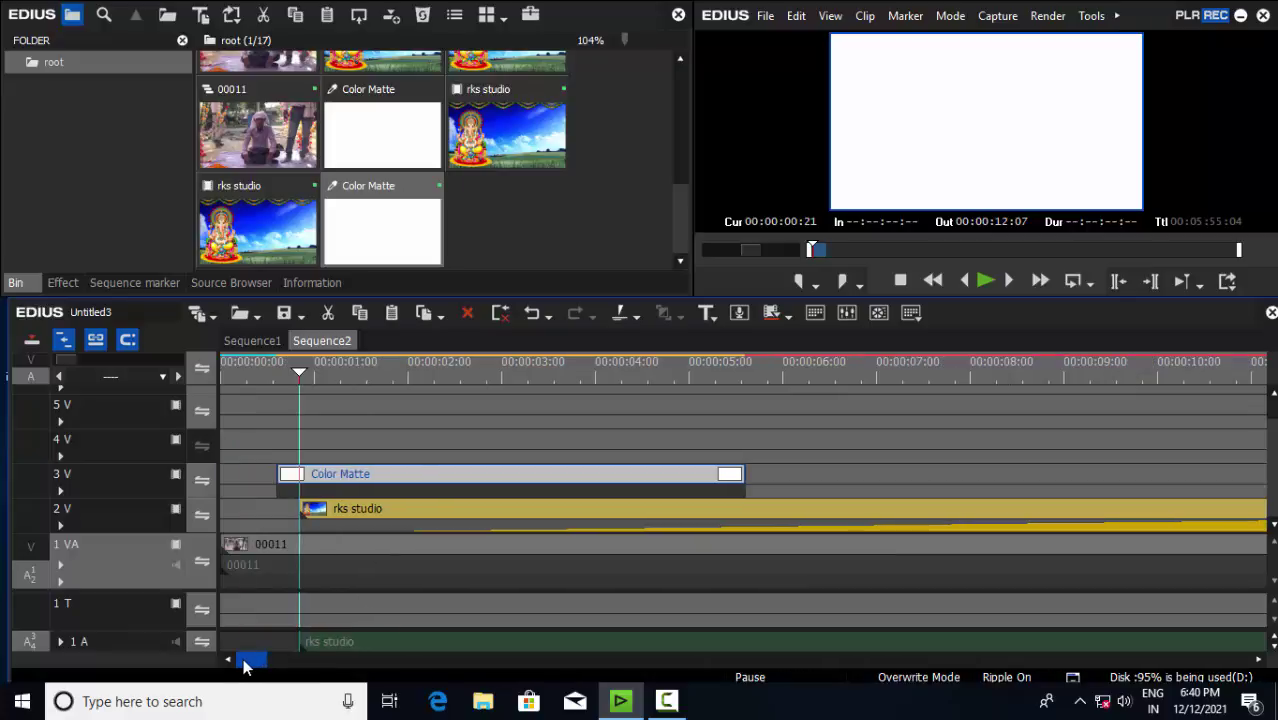
click(321, 372)
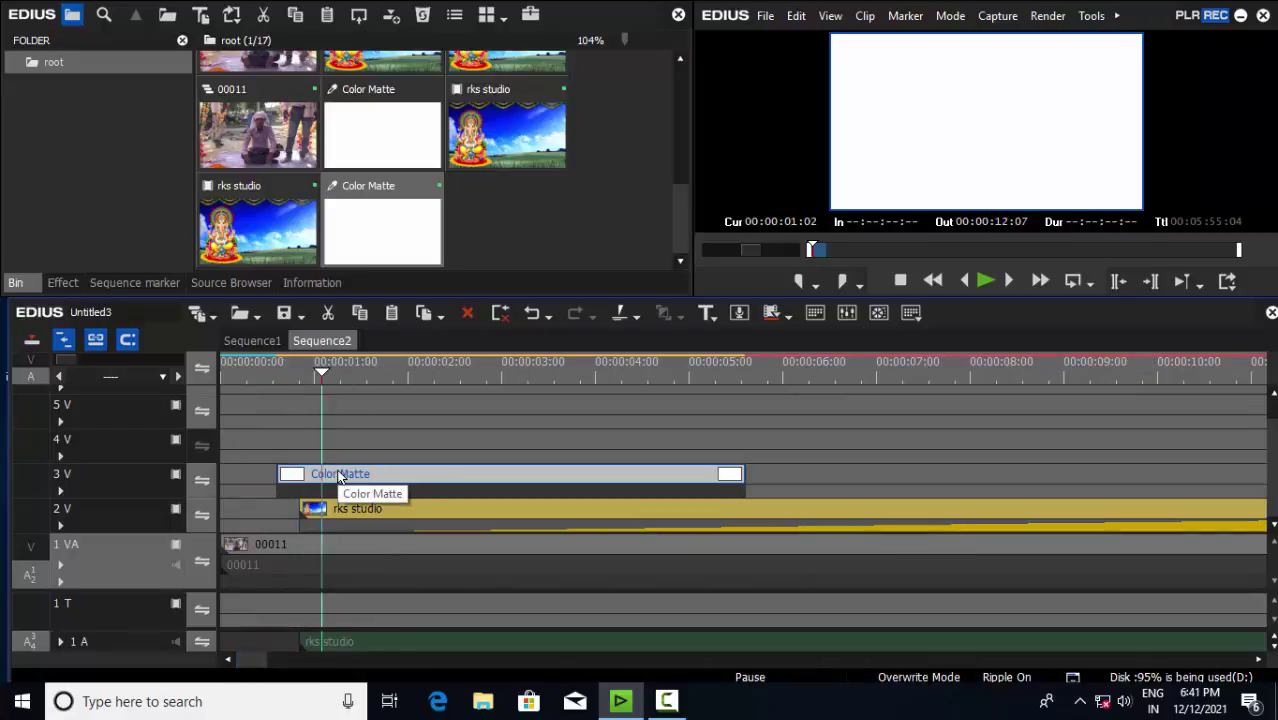
key(n)
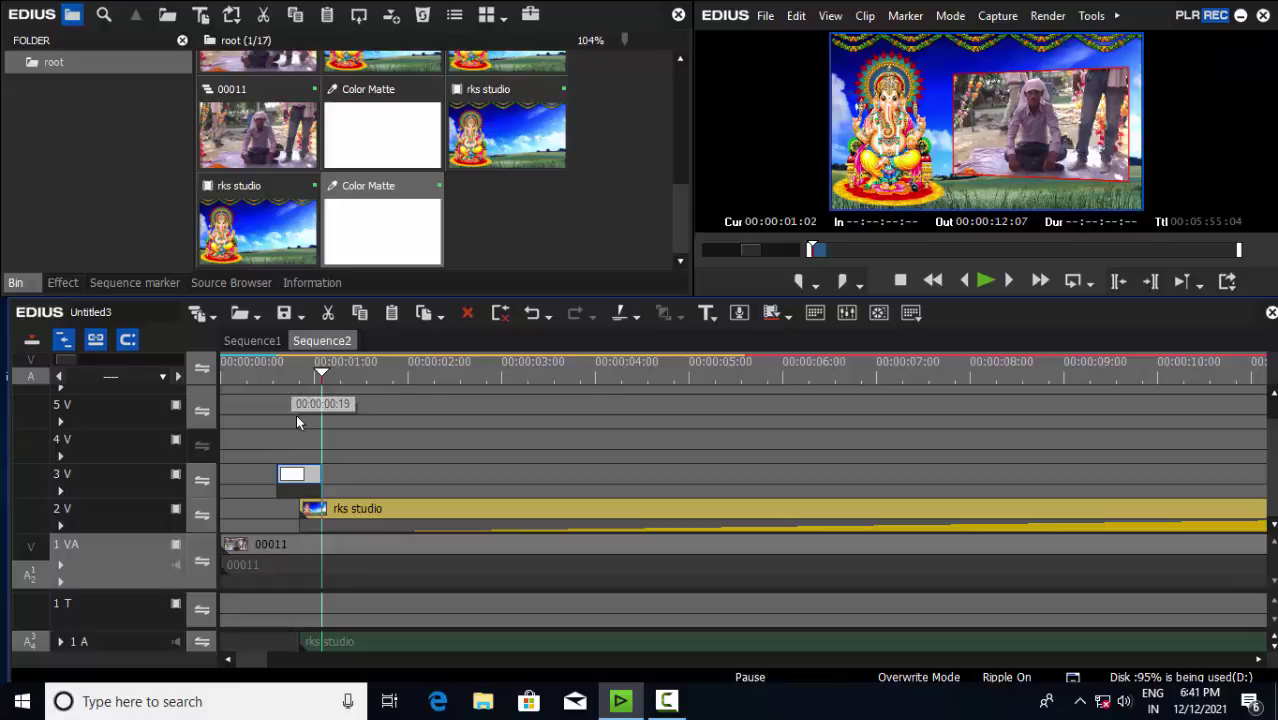
Shape the matte's transparency on track 3V to peak at 00:00:00:21, where rks studio starts, and fall to 0.00% at both ends
click(280, 363)
click(300, 376)
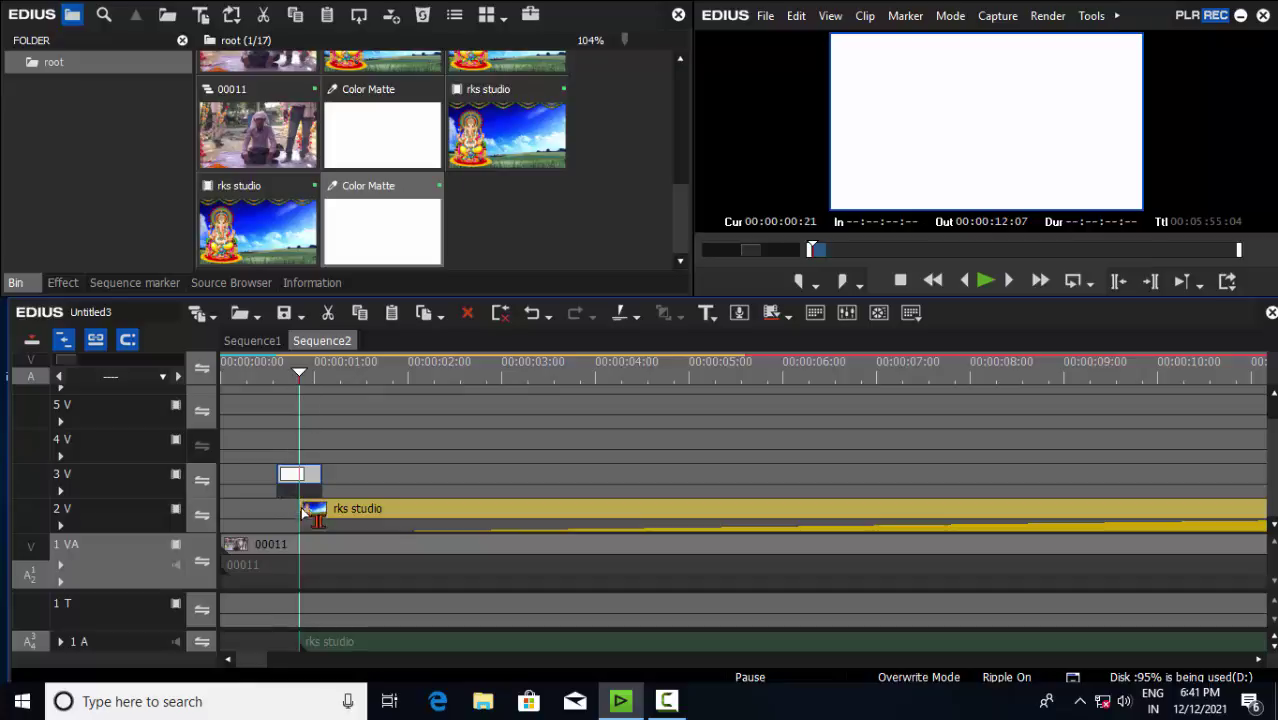
click(61, 491)
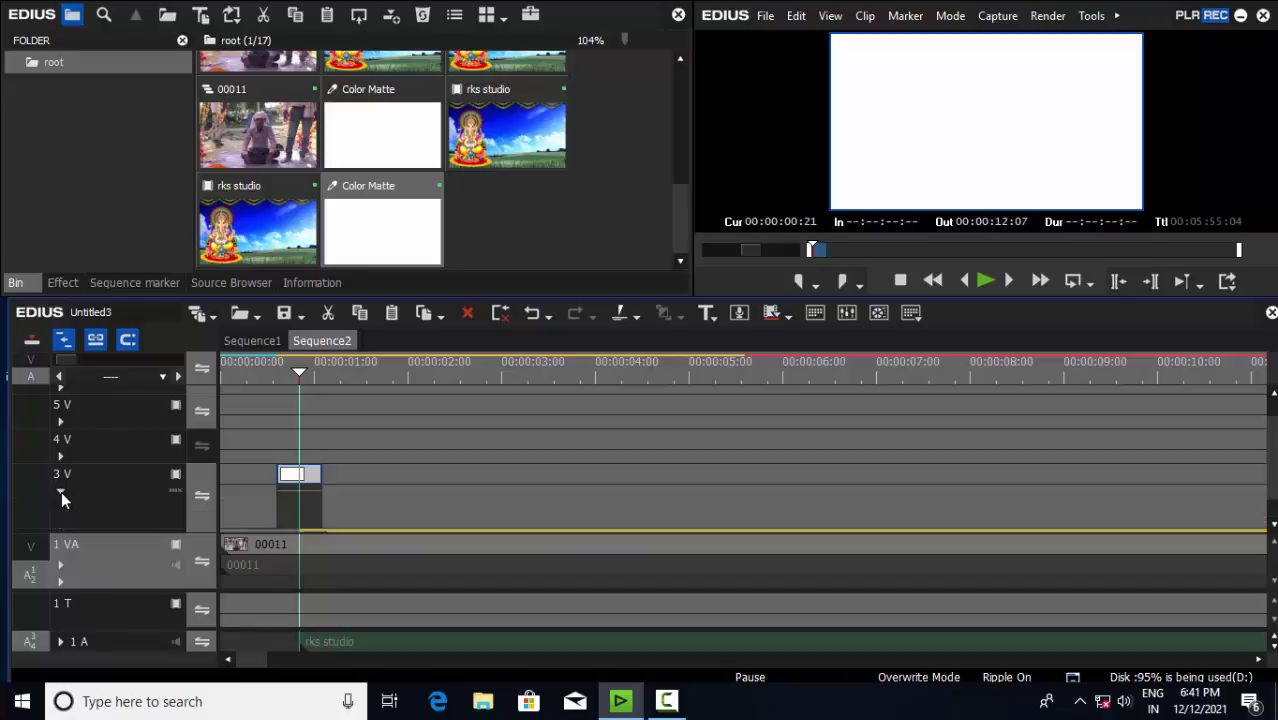
click(176, 489)
drag(322, 505, 292, 528)
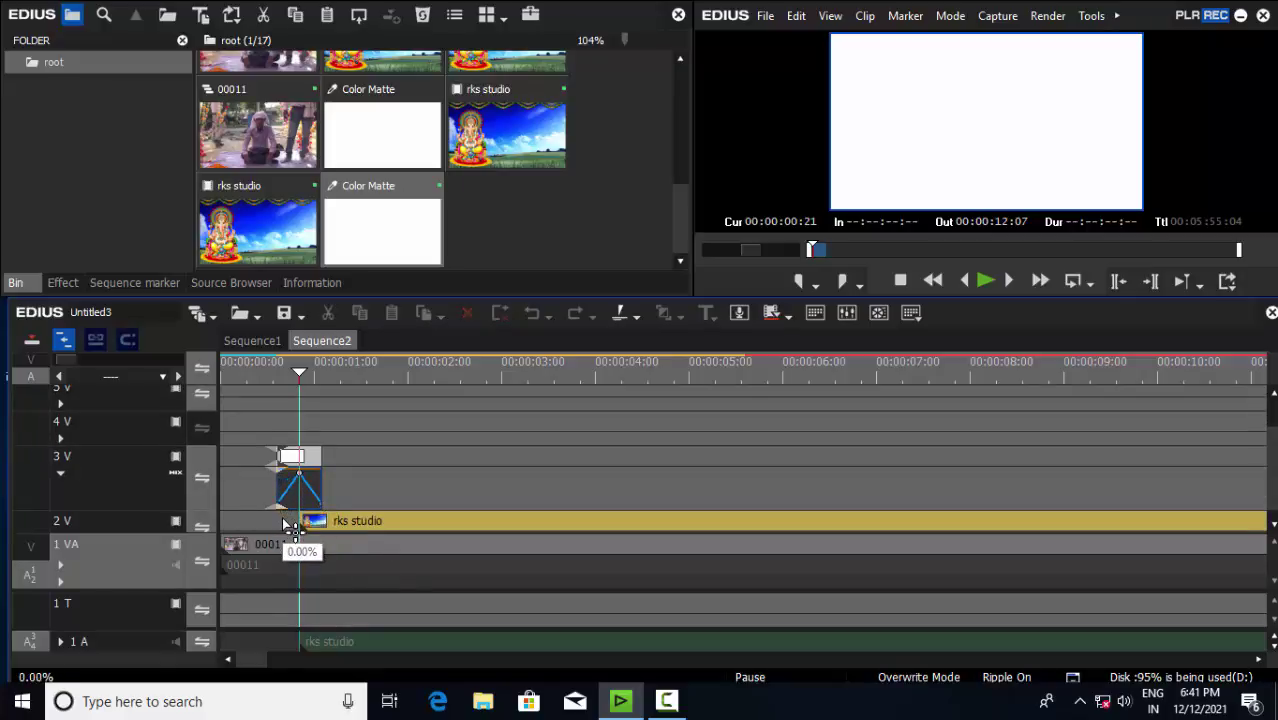
Play Sequence2 from 00:00:00:09 to check the white flash into the Ganesh title
click(278, 381)
click(254, 382)
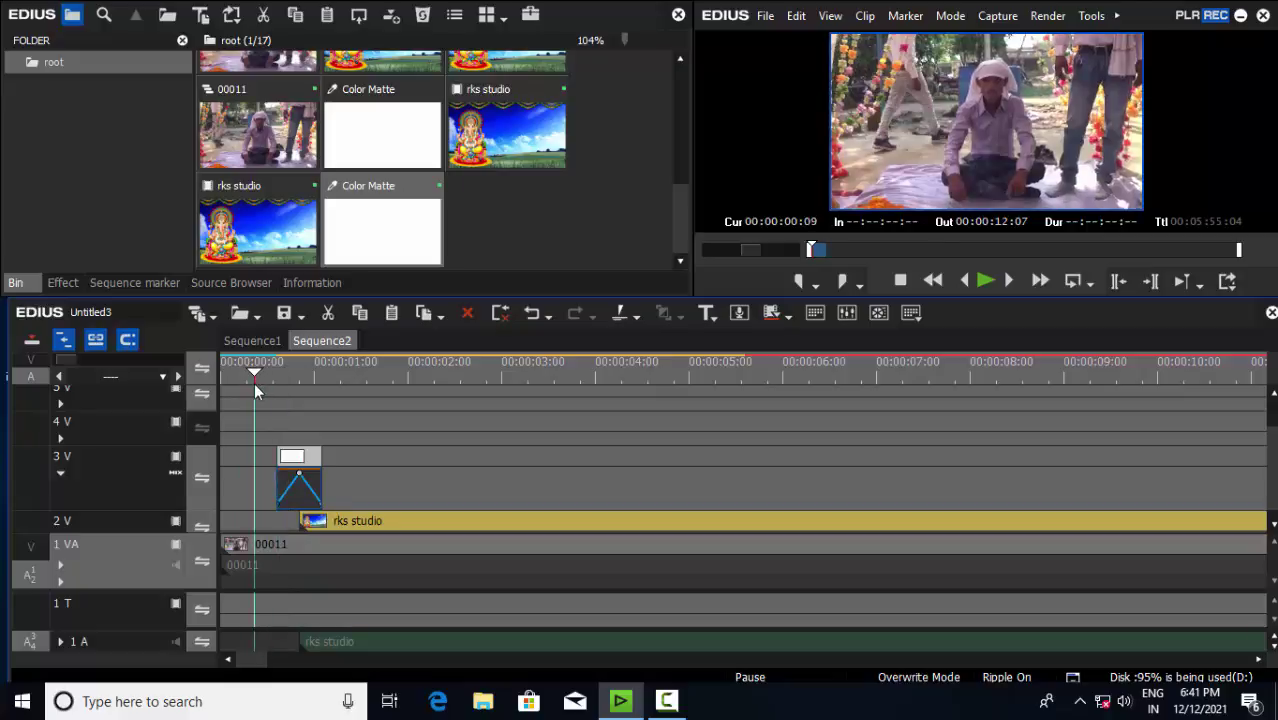
key(space)
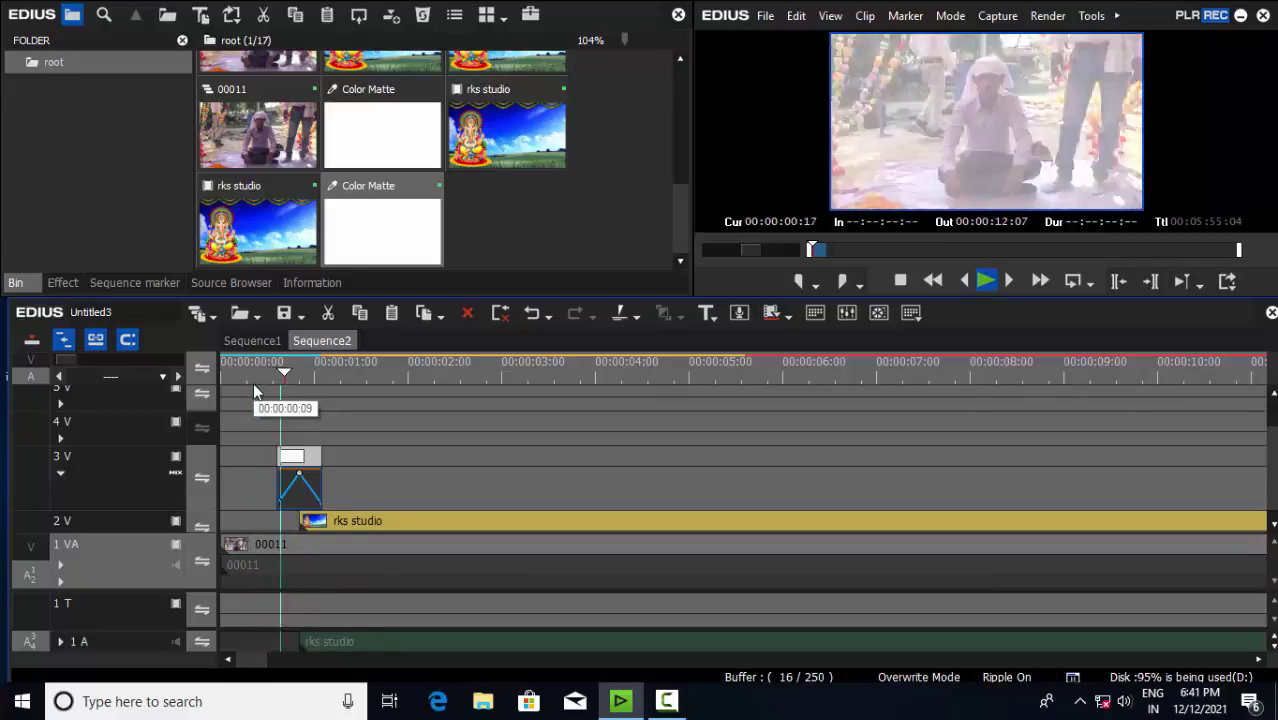
key(space)
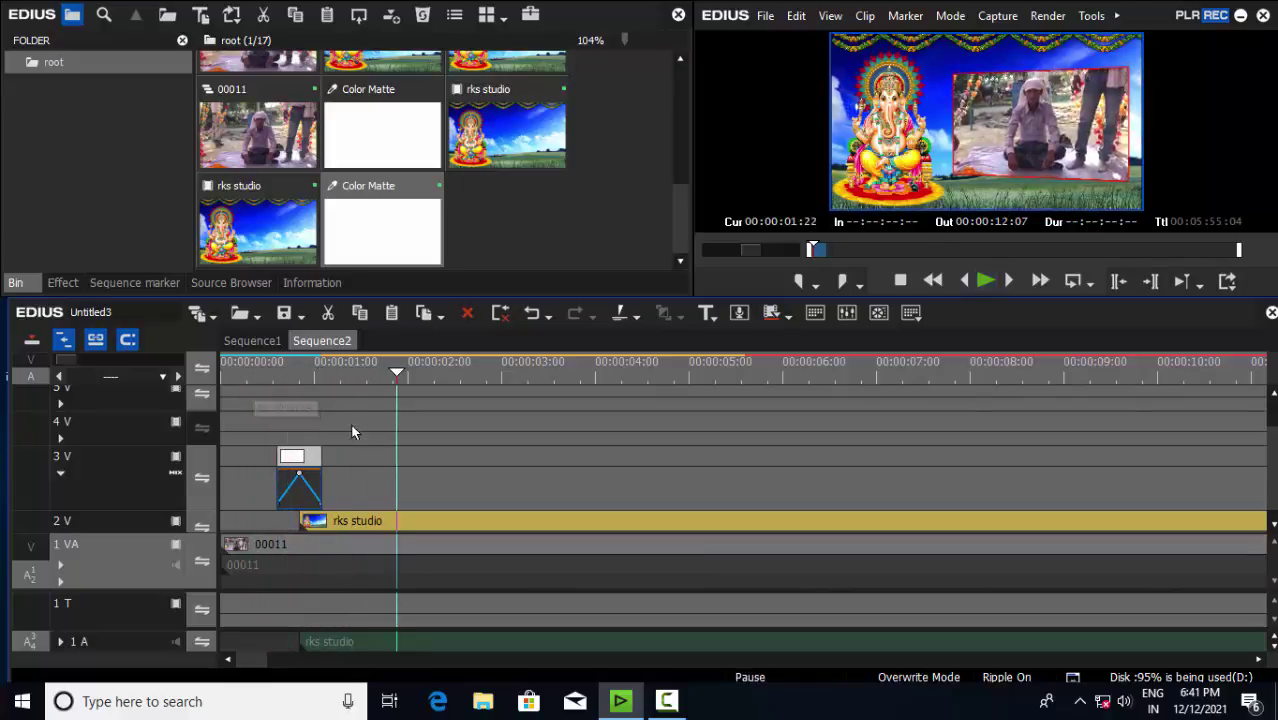
Copy the Color Matte flash to the end of the rks studio clip on track 3V and center it on 00:00:13:03
click(87, 355)
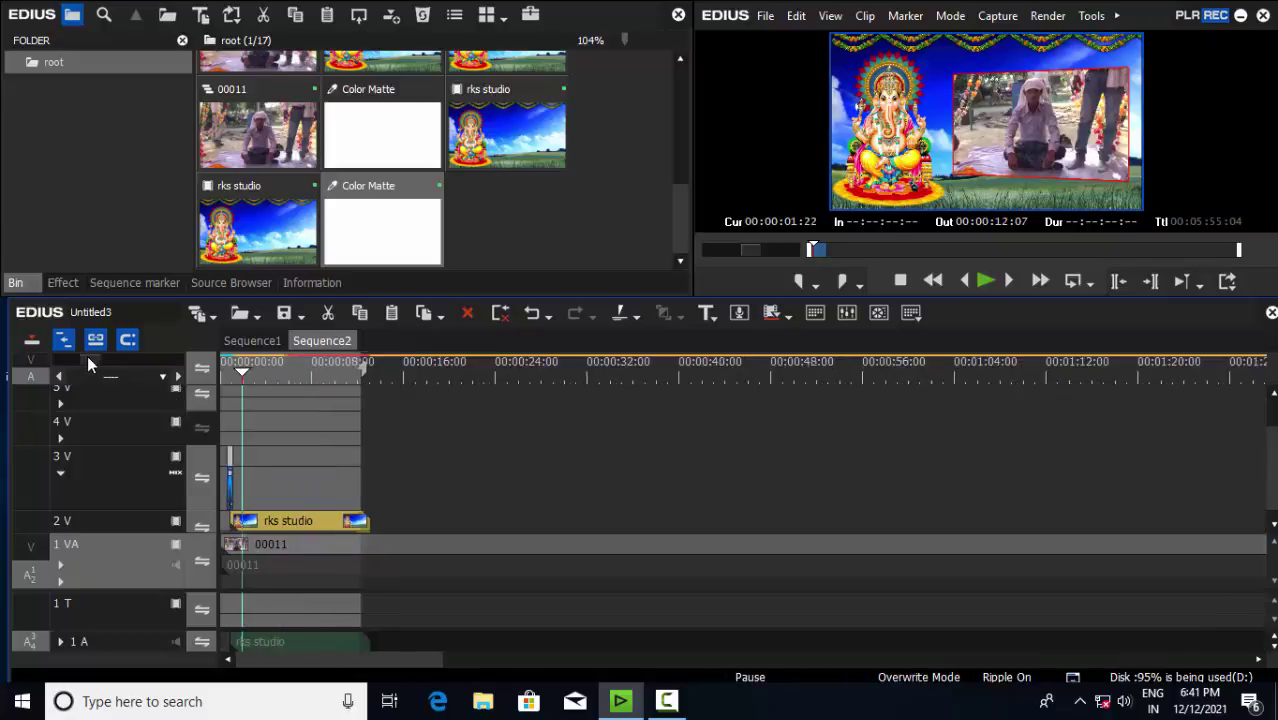
drag(87, 358, 61, 377)
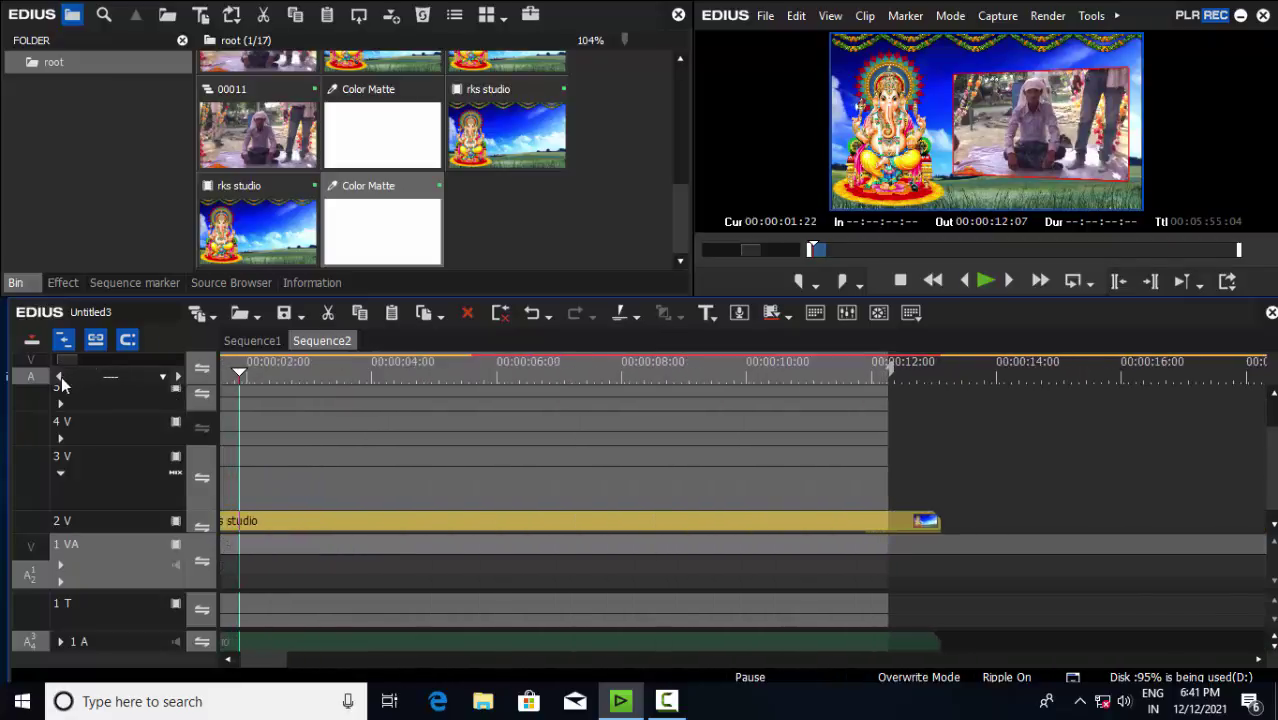
scroll(275, 662, left, 2)
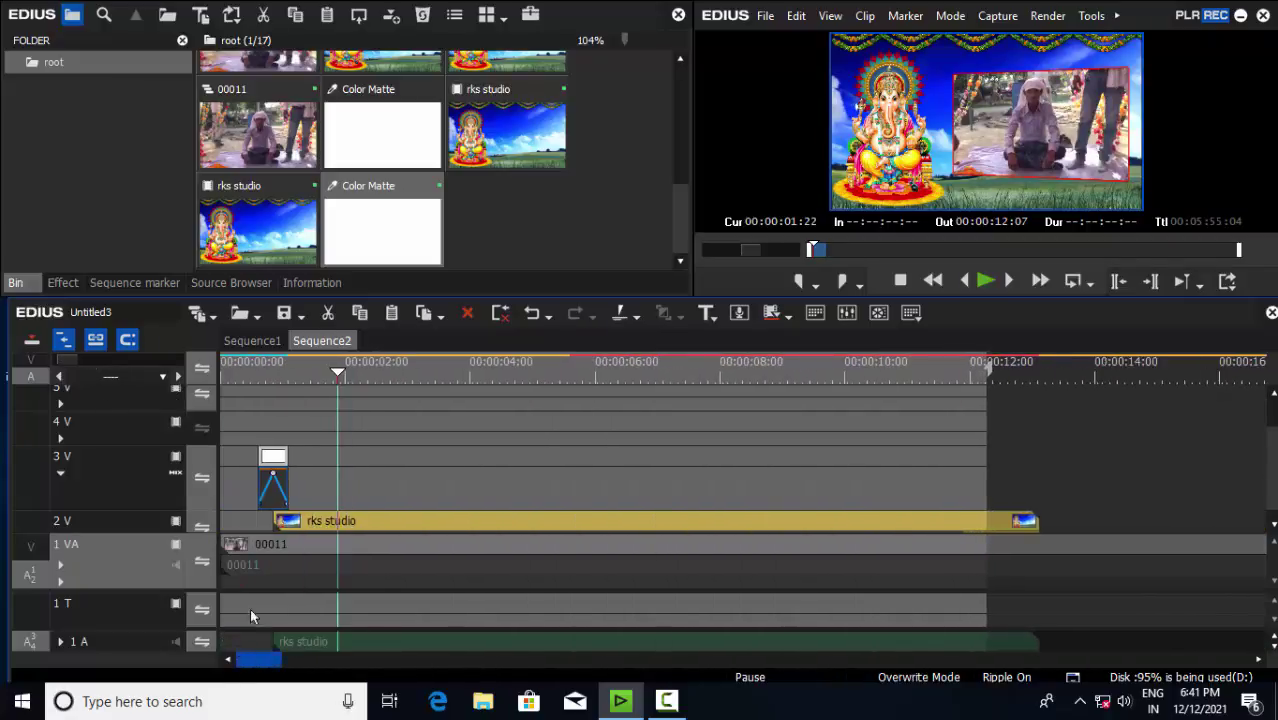
right_click(277, 460)
click(333, 59)
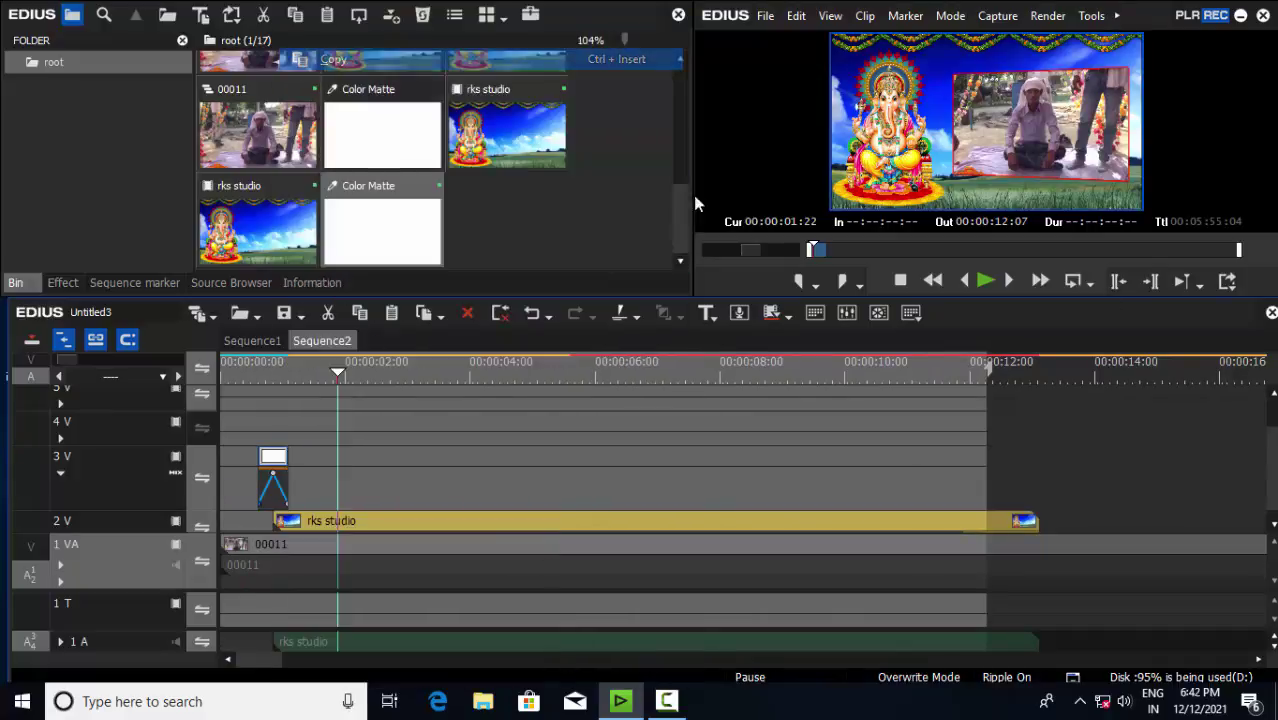
drag(1065, 370, 1035, 378)
right_click(997, 473)
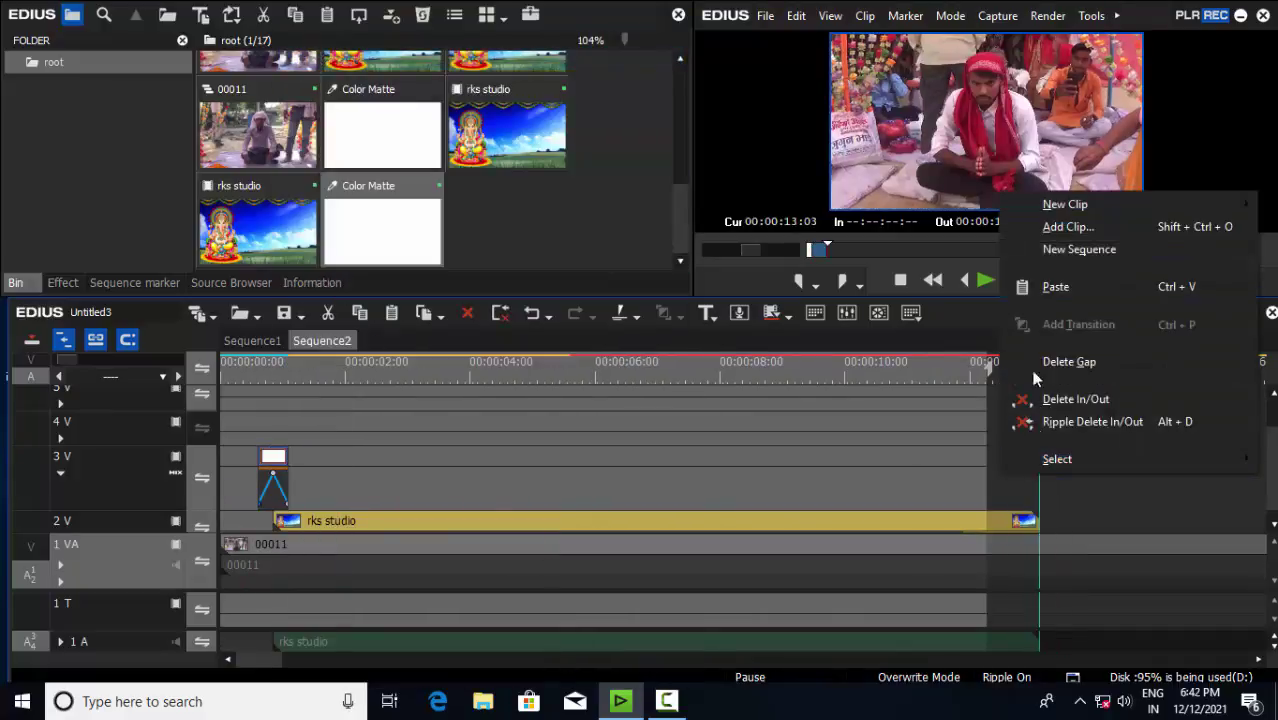
click(1054, 293)
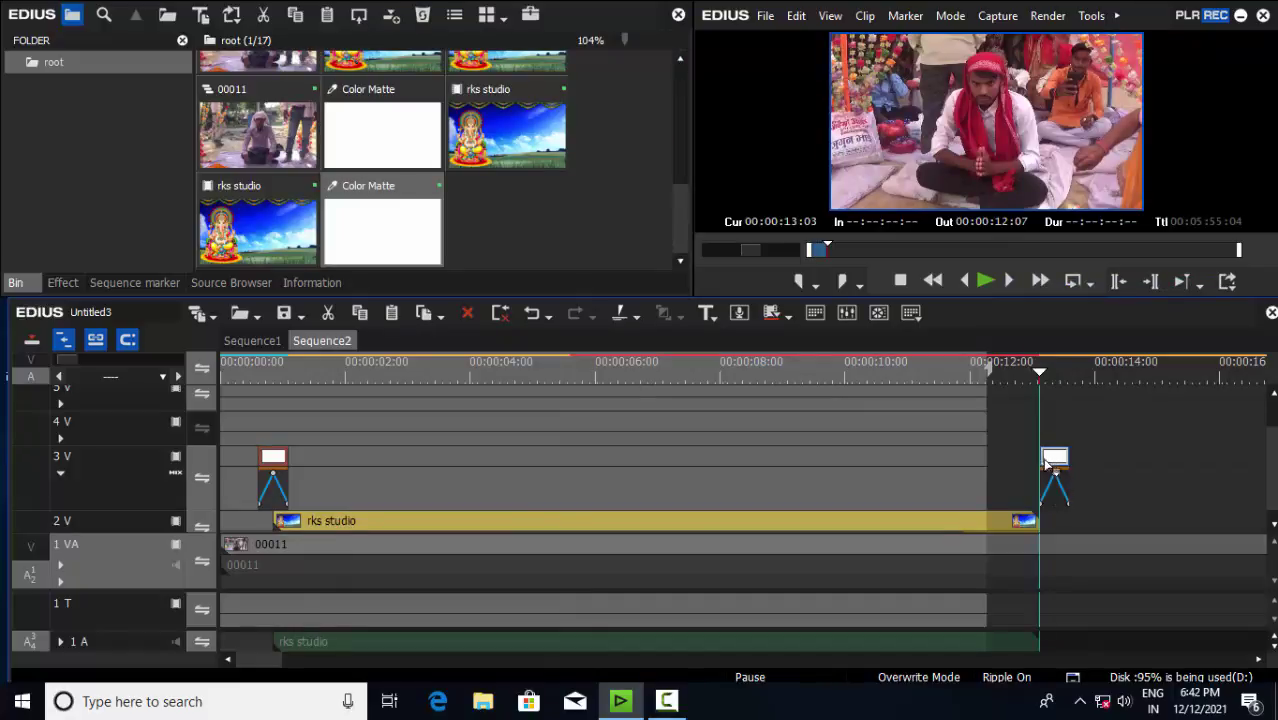
drag(1055, 463, 1040, 463)
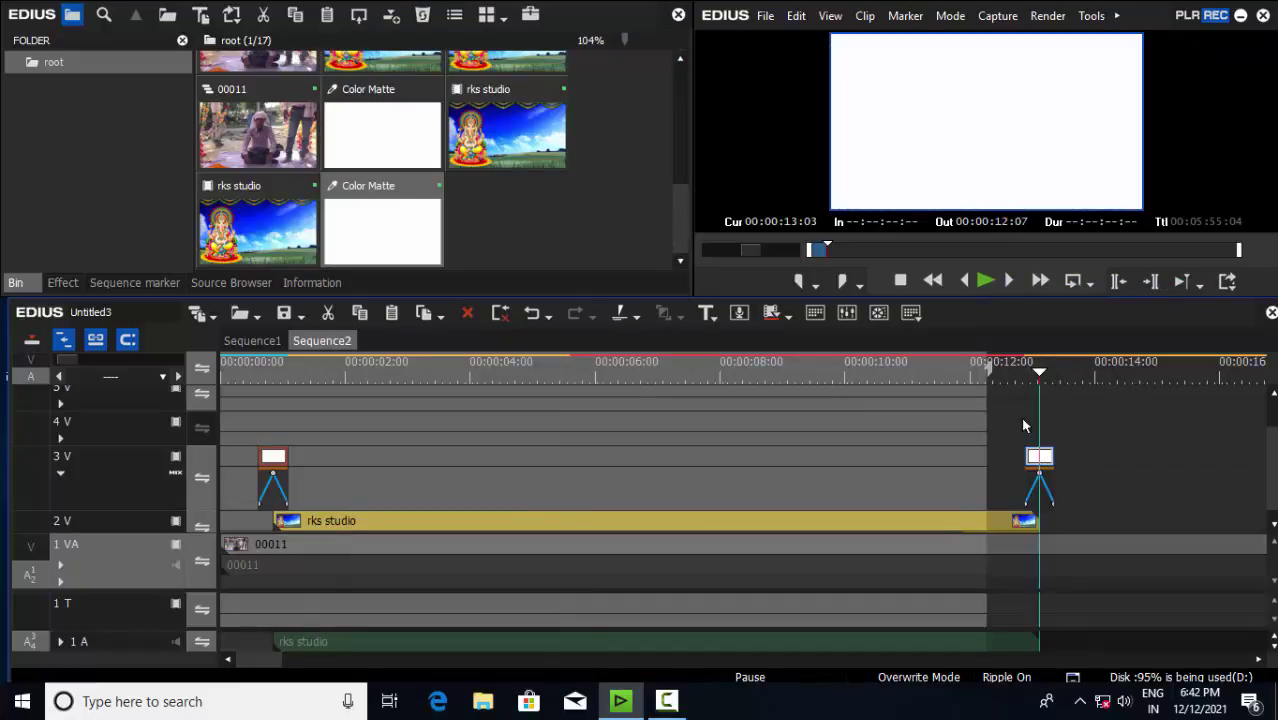
Play across the end of the rks studio clip to check the second white flash
click(1018, 378)
key(space)
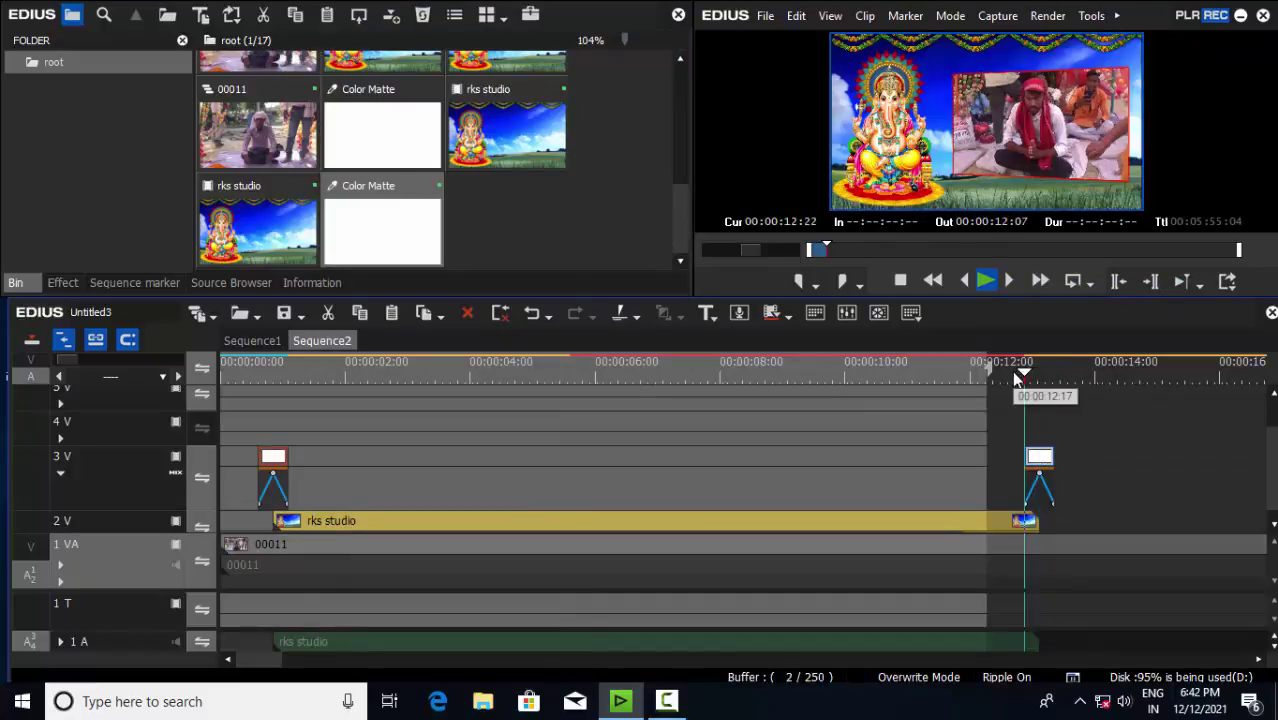
key(space)
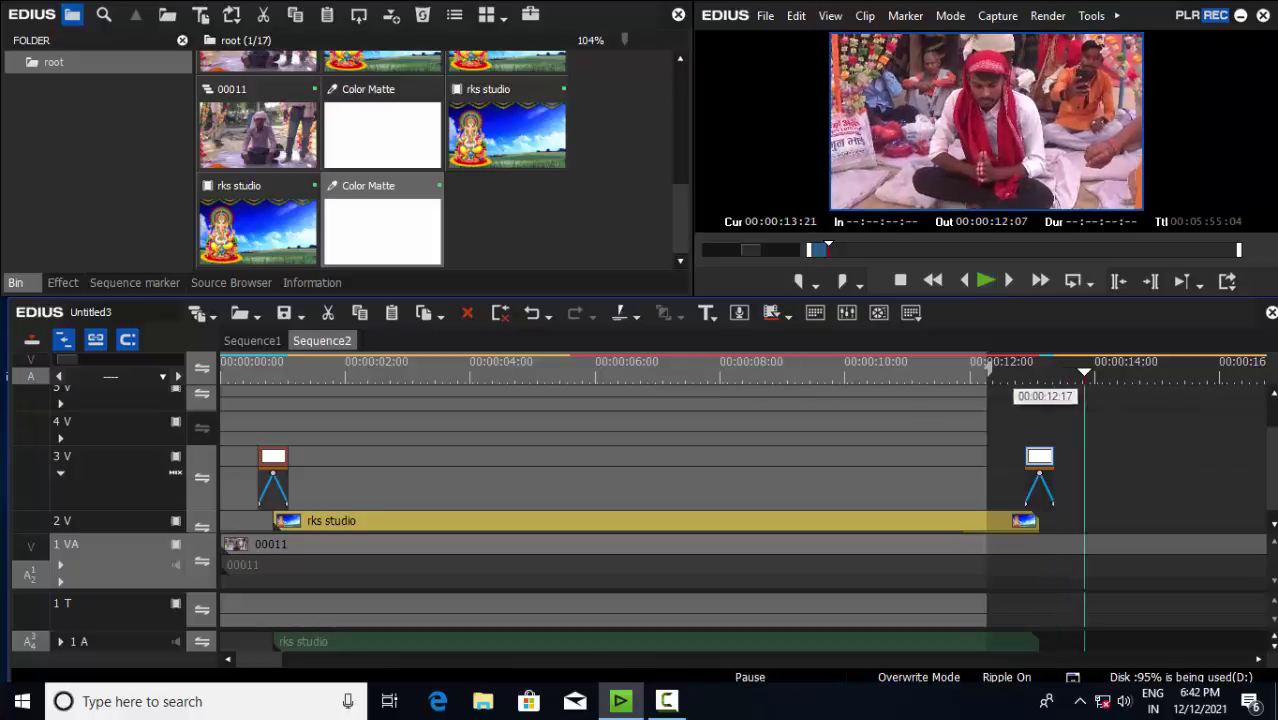
Return to the start of Sequence2, clear its In and Out points and collapse the expanded 3V track
click(87, 357)
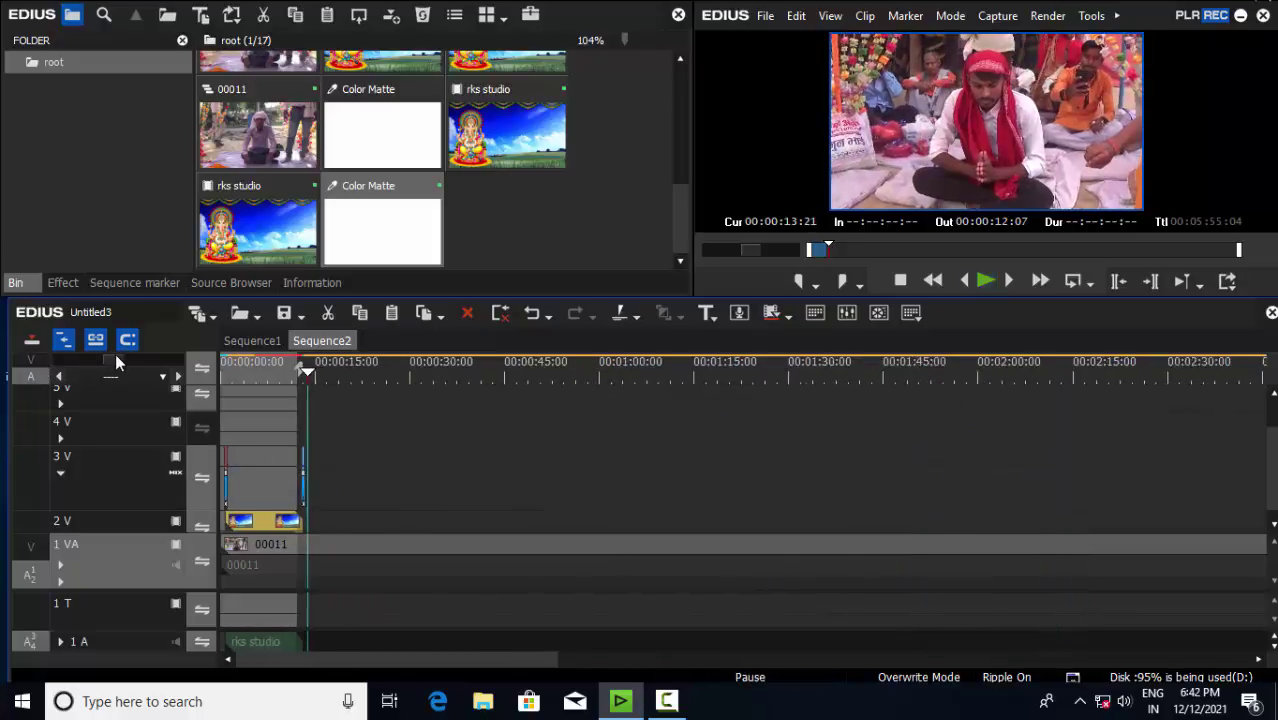
scroll(265, 662, up, 3)
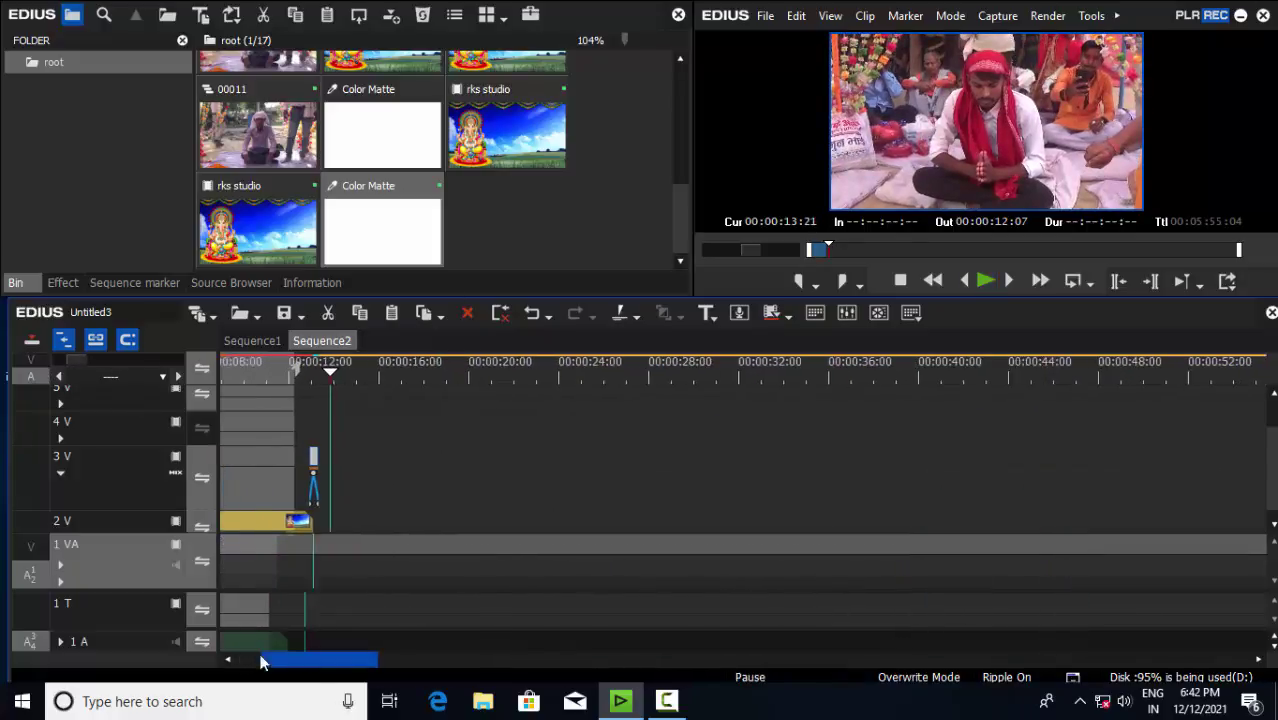
scroll(265, 662, left, 2)
key(Home)
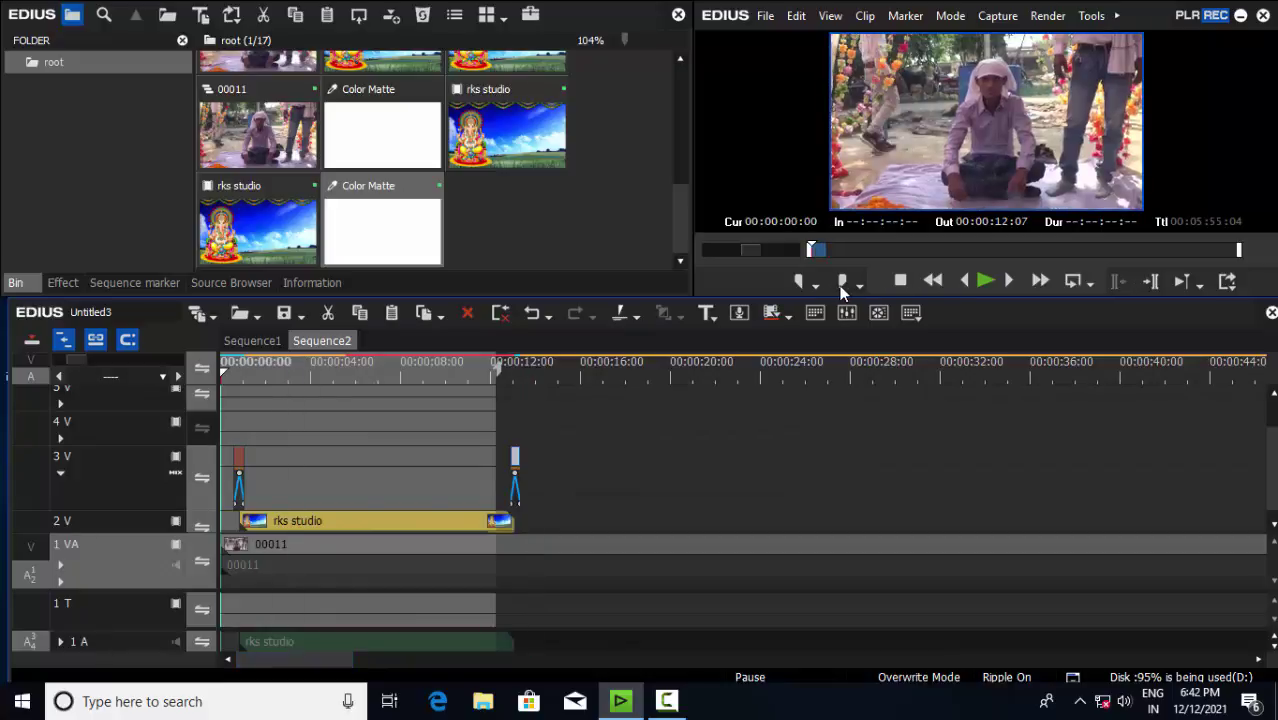
key(alt+x)
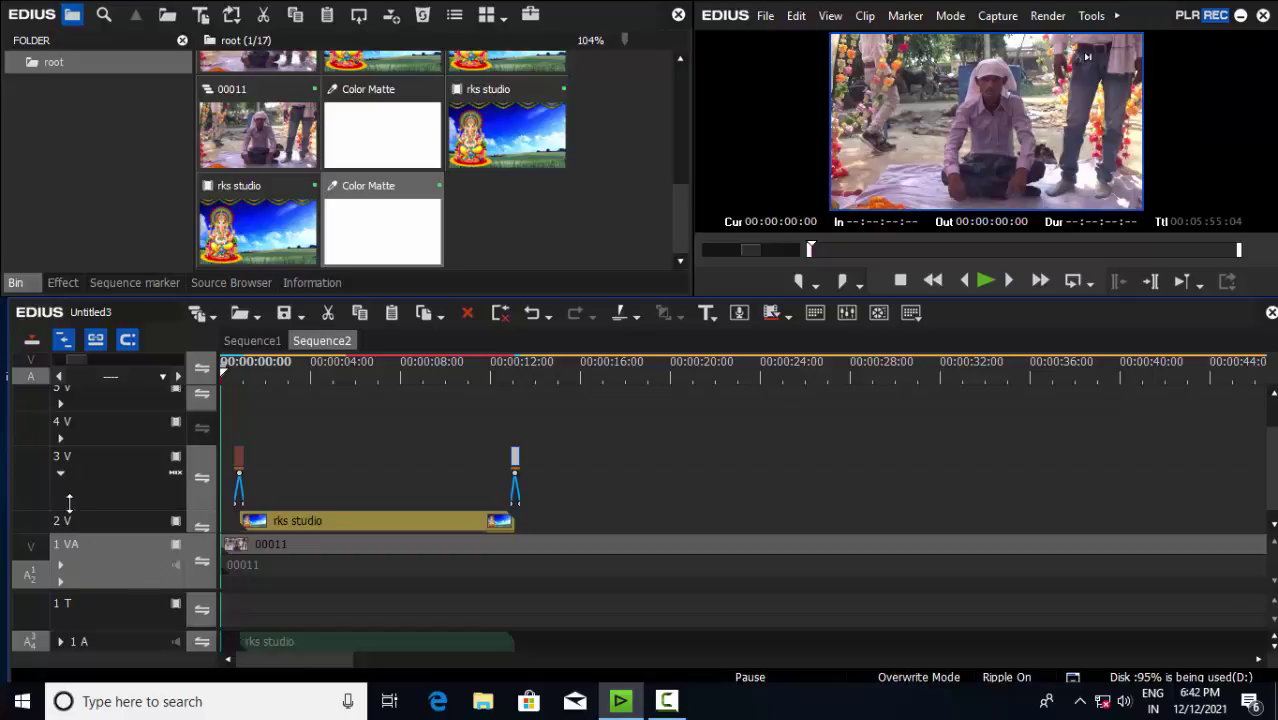
click(60, 471)
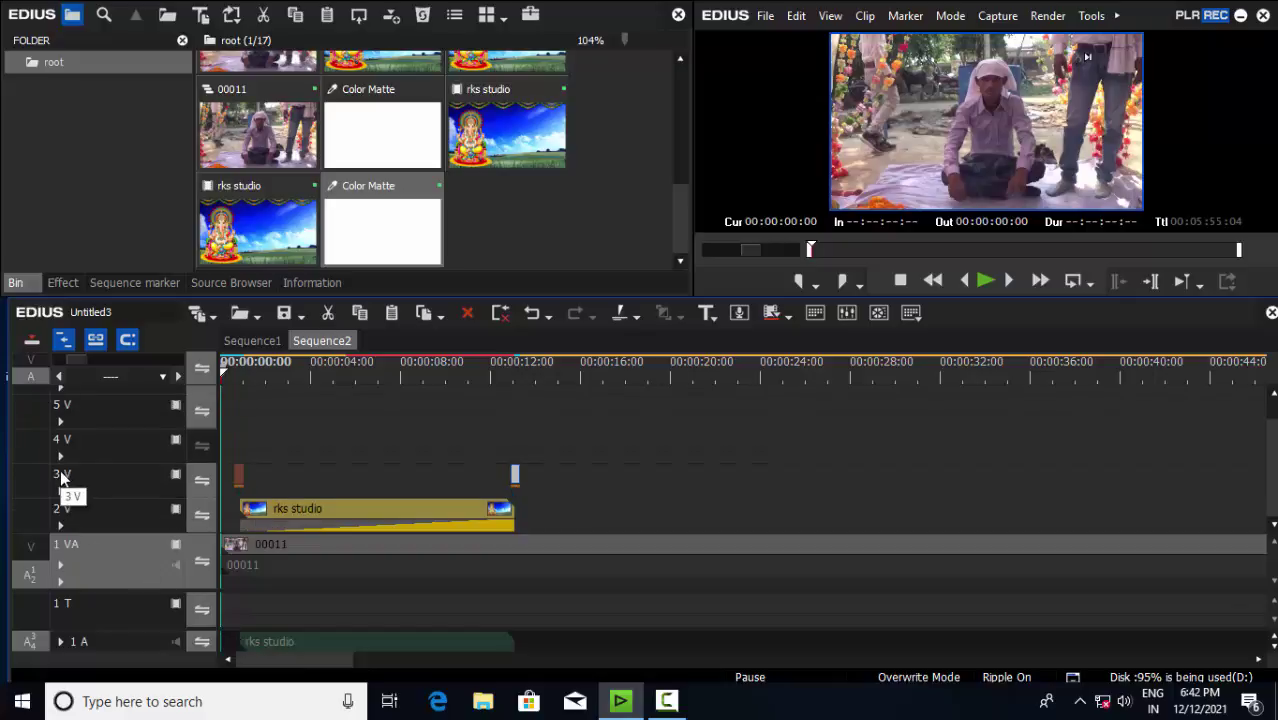